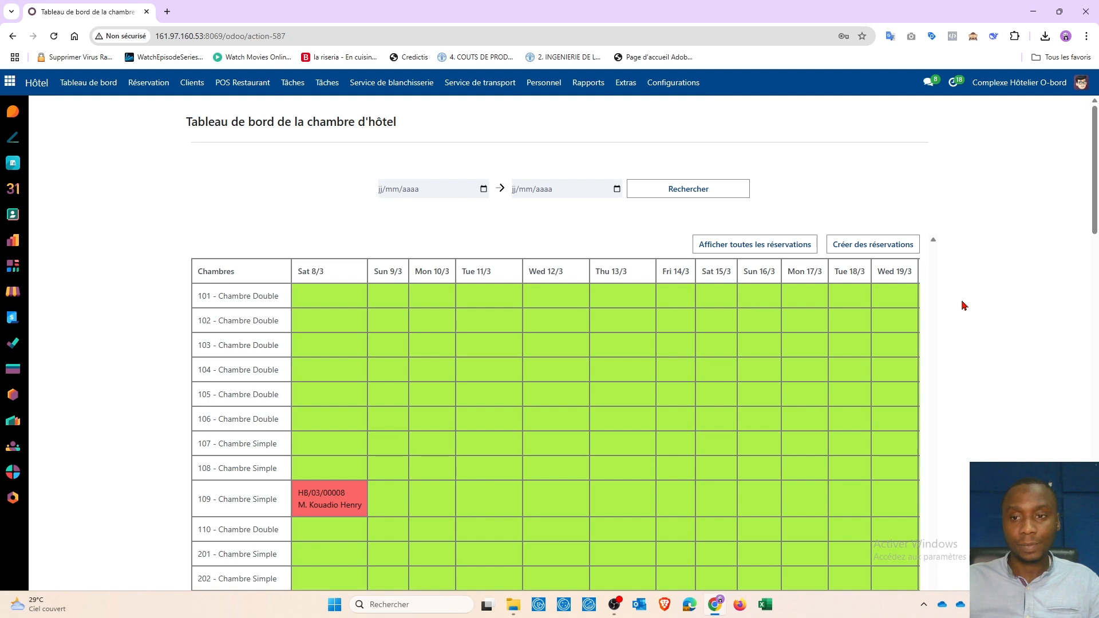
Step: Open the Détails des clients customer list and start a new customer record
left_click(193, 84)
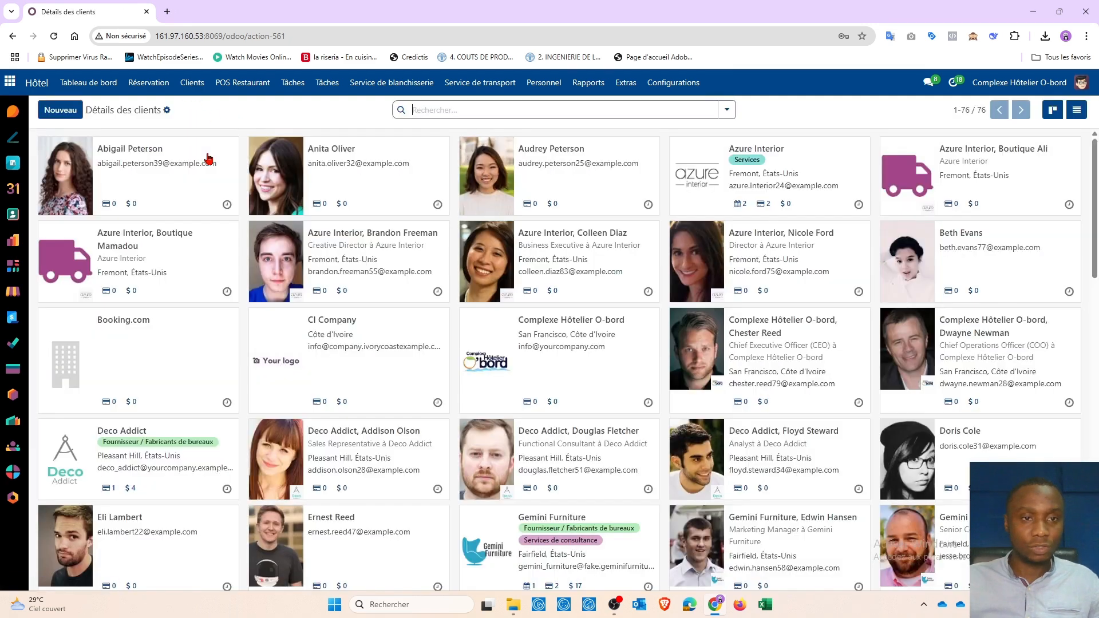
left_click(63, 112)
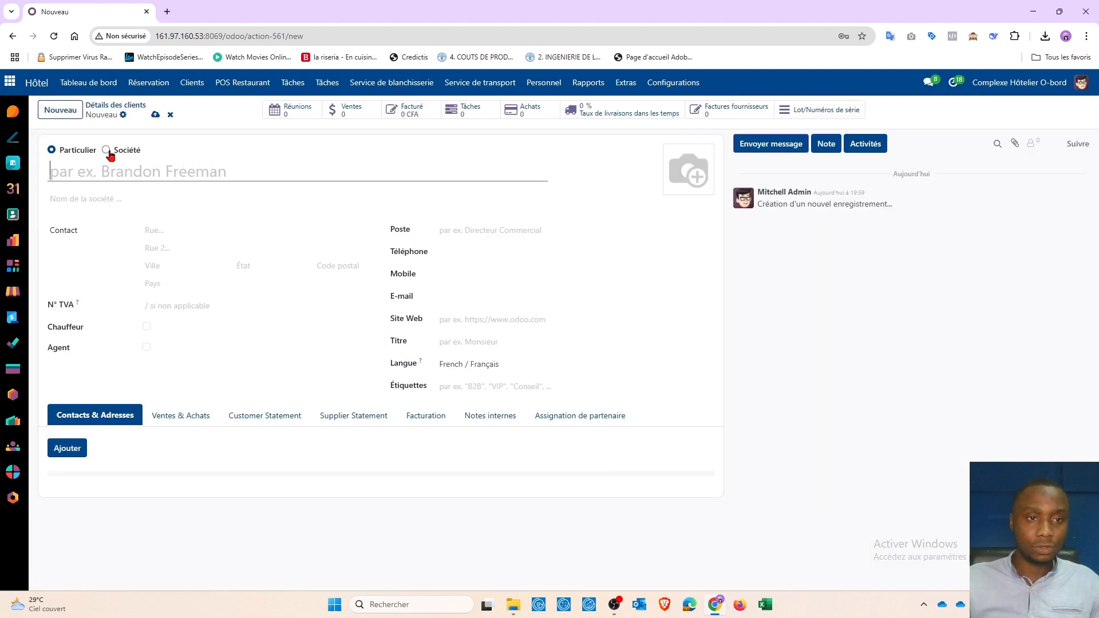
Step: Make the new customer a company named 'Entreprise Advans' with its phone number and the VIP tag
left_click(108, 151)
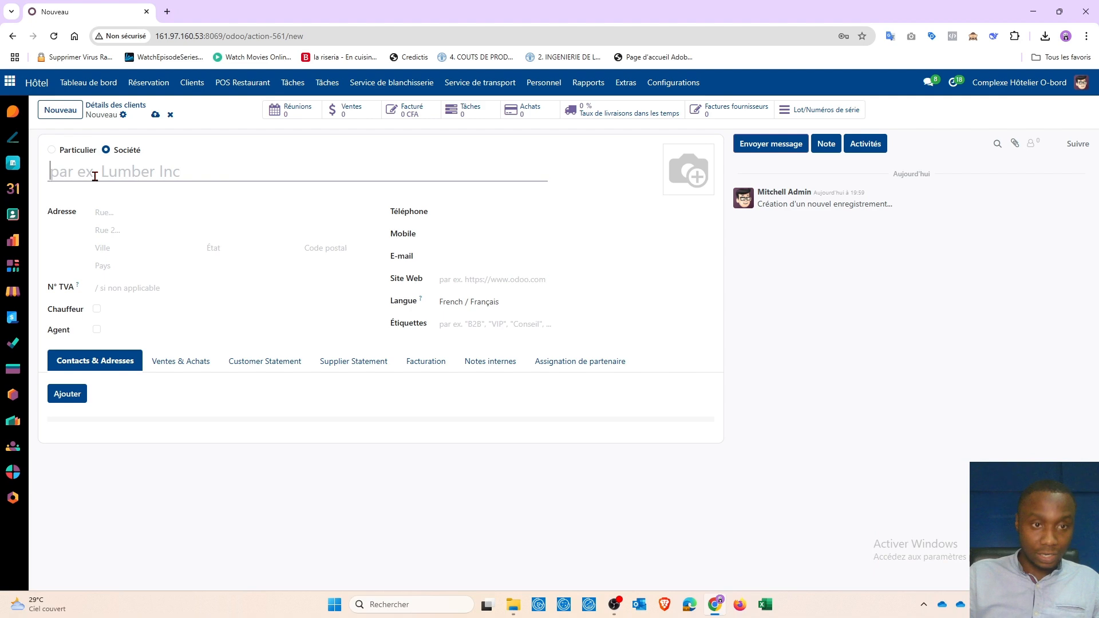
type("Entreprise")
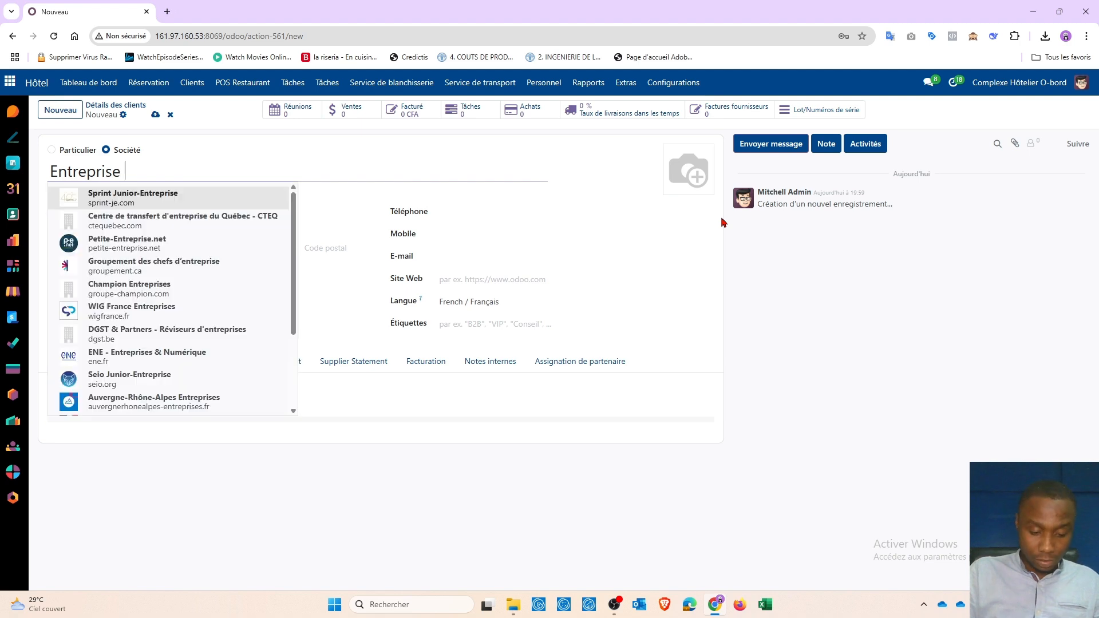
type(" ADvan")
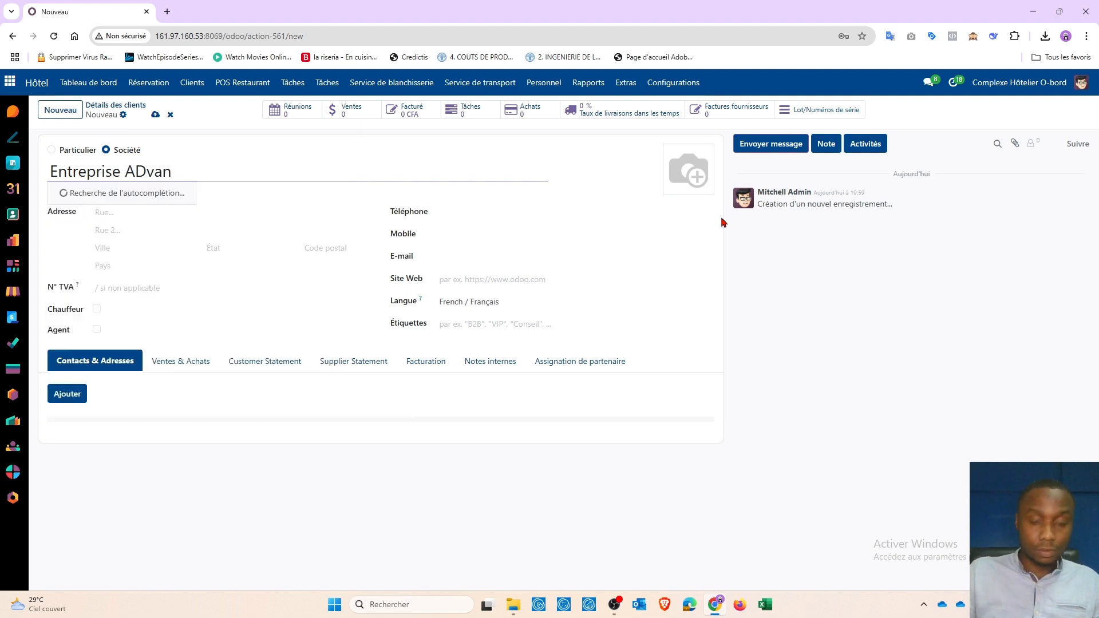
key("BackSpace")
key("BackSpace")
type("dvans")
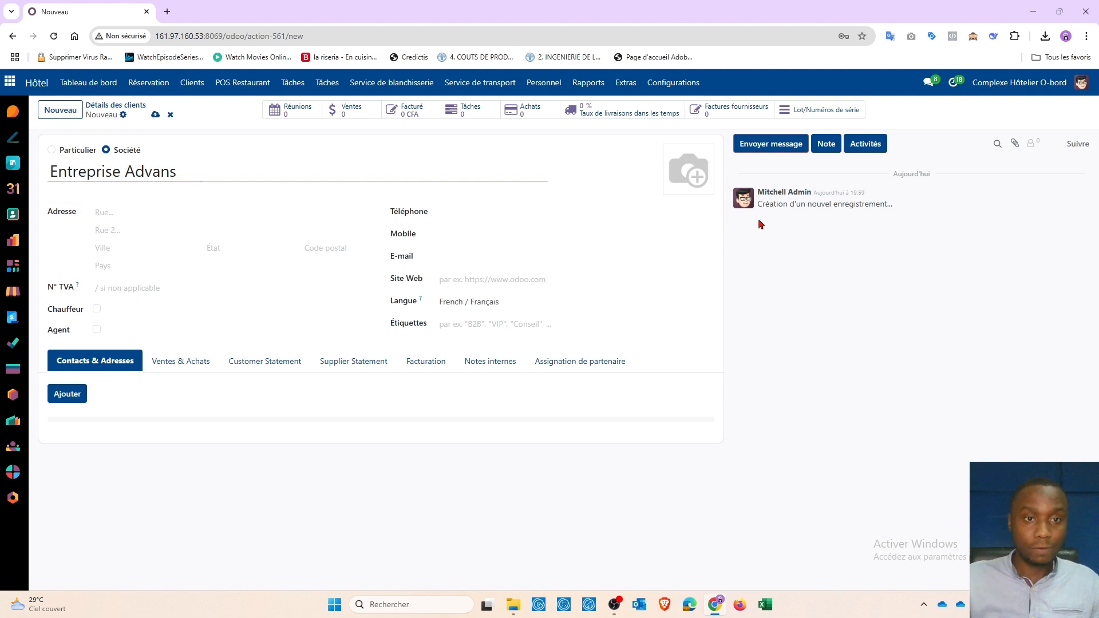
left_click(621, 166)
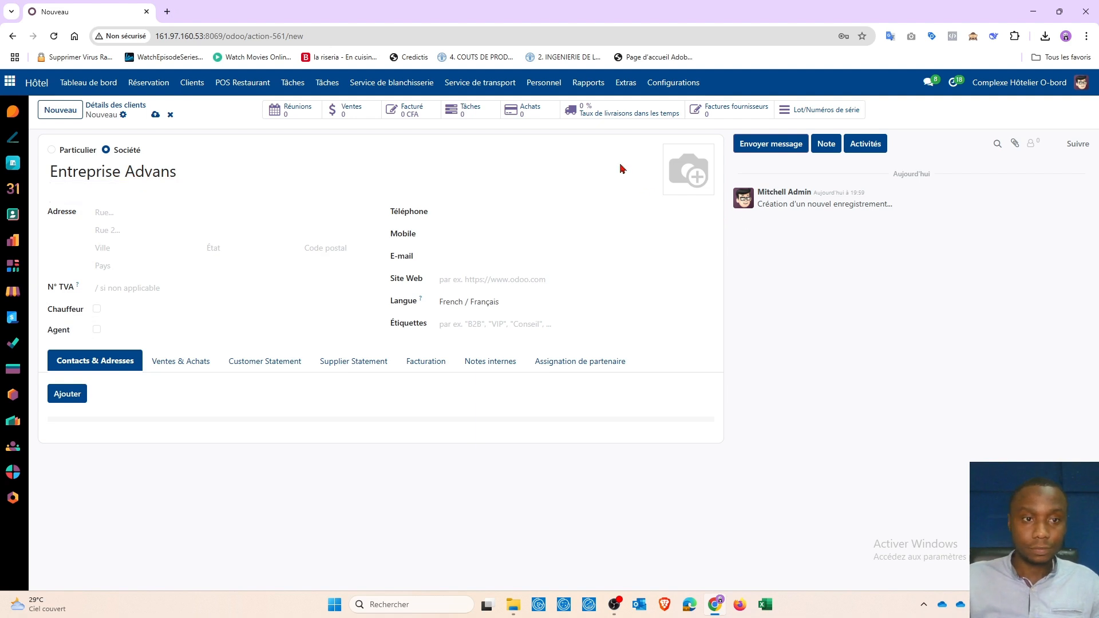
left_click(460, 213)
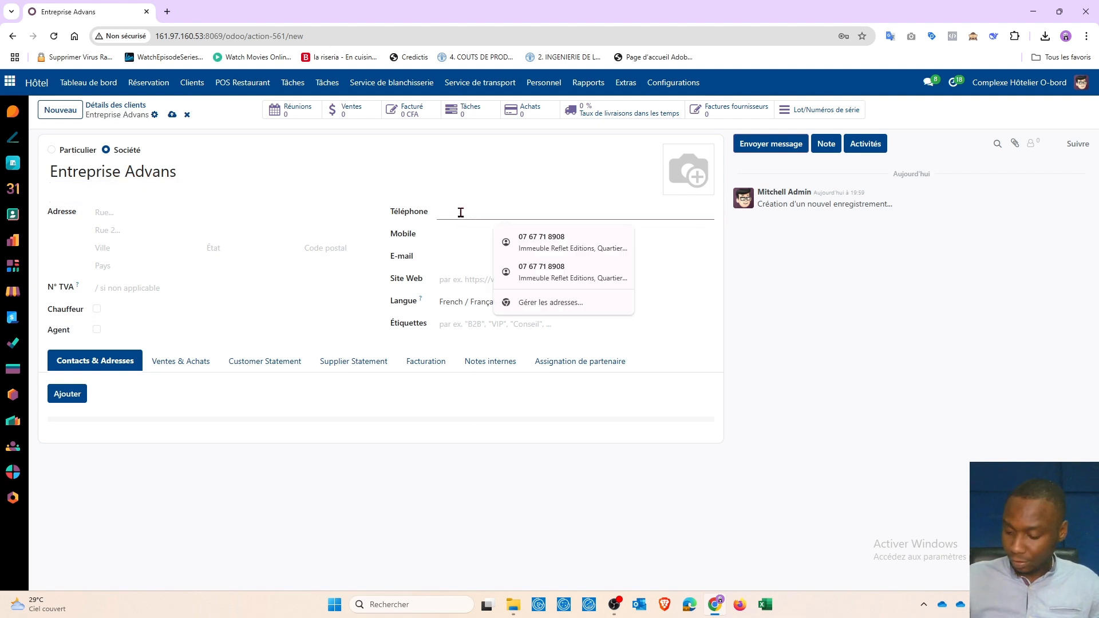
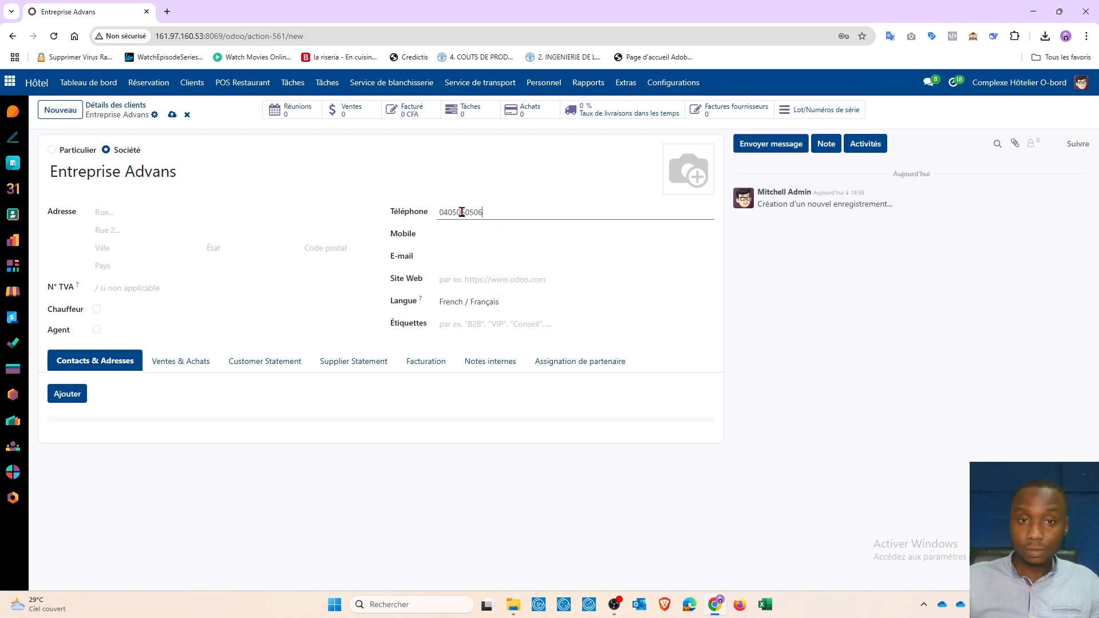
left_click(462, 322)
type("VIP")
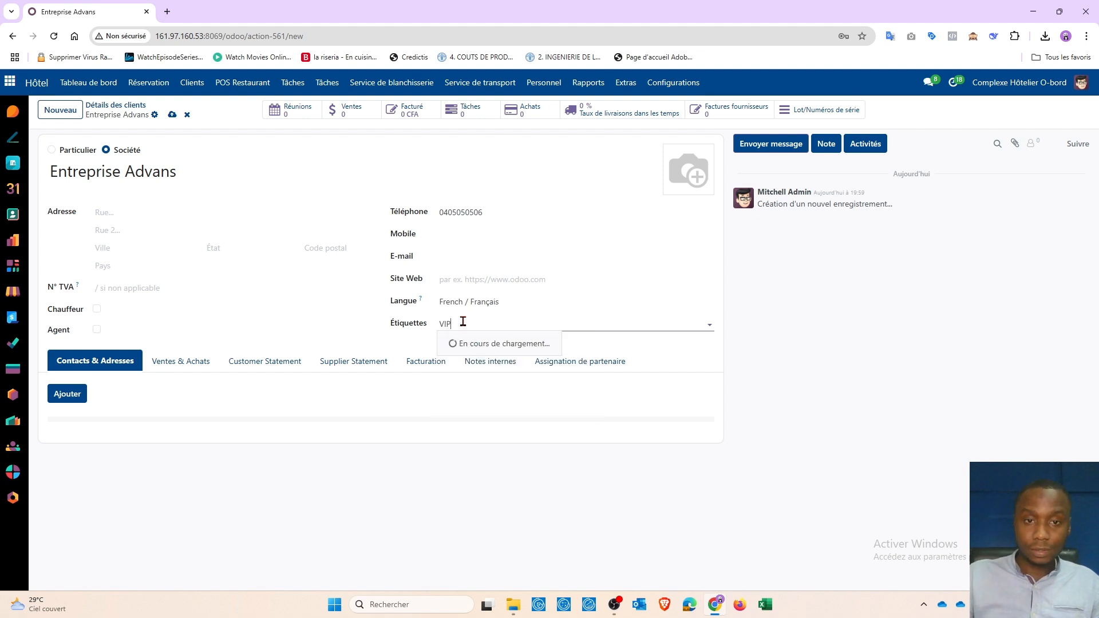
left_click(452, 343)
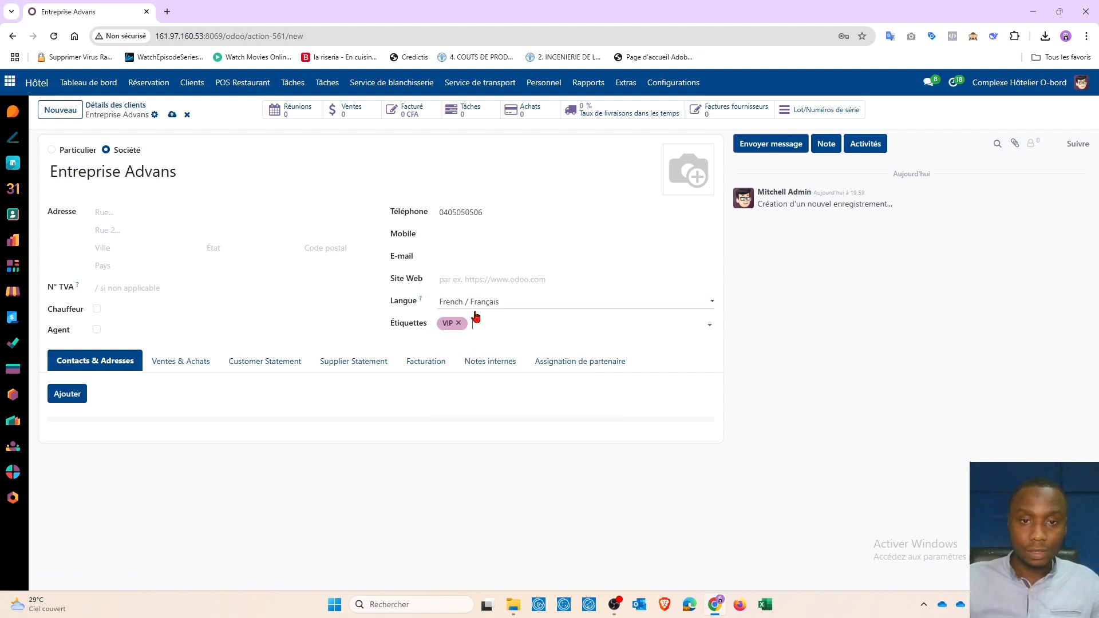
Step: Set the city to Abidjan and the country to Côte d'Ivoire, then save the customer
left_click(122, 250)
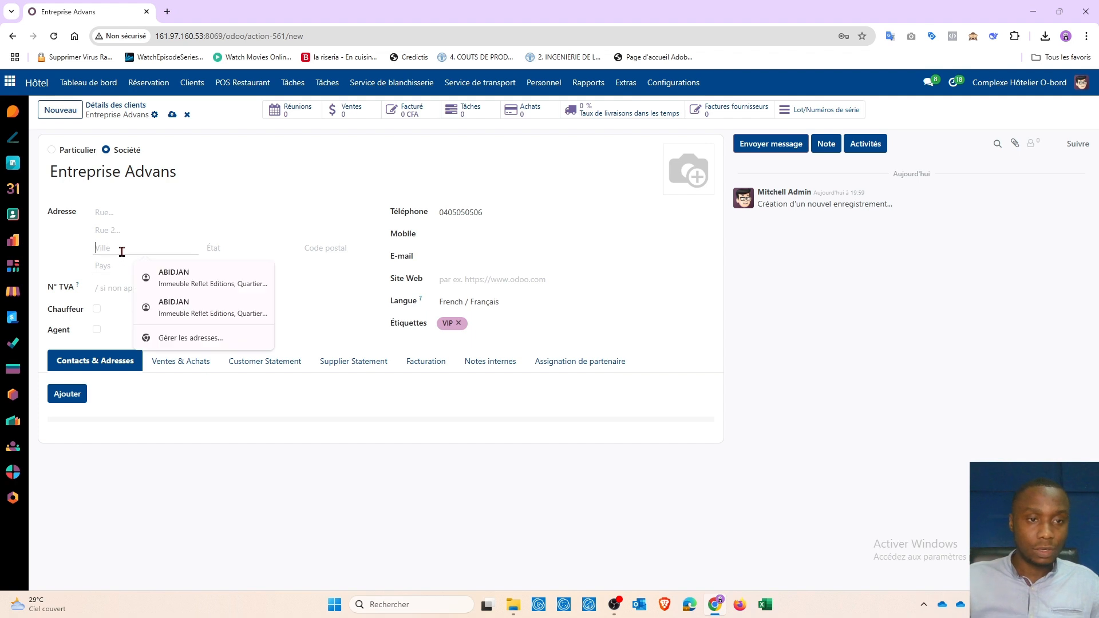
type("Ab")
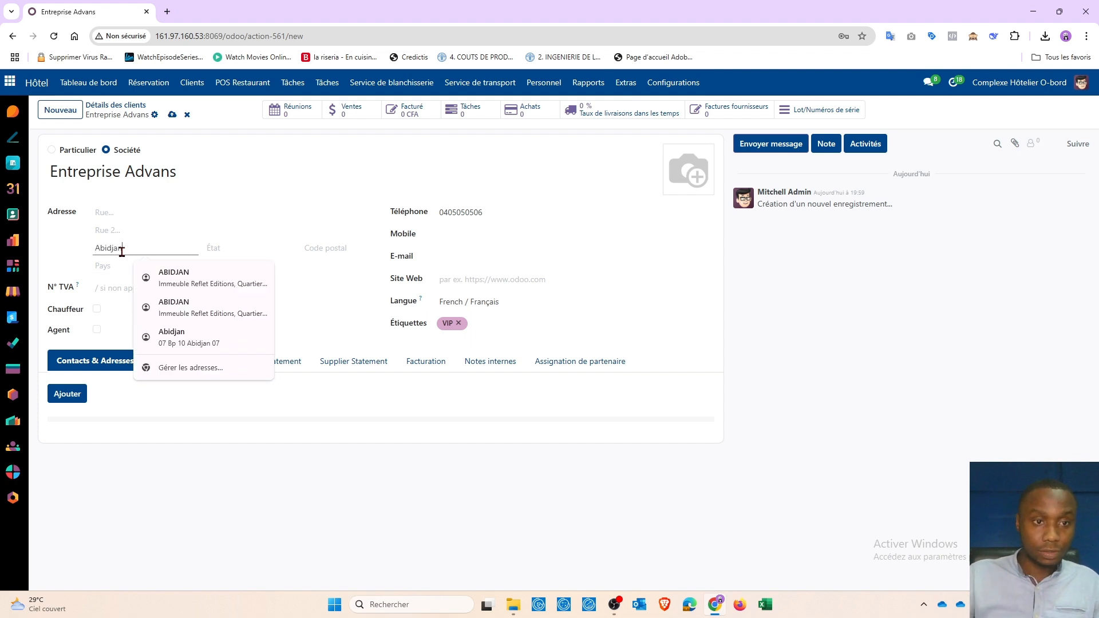
type("idjan")
left_click(115, 266)
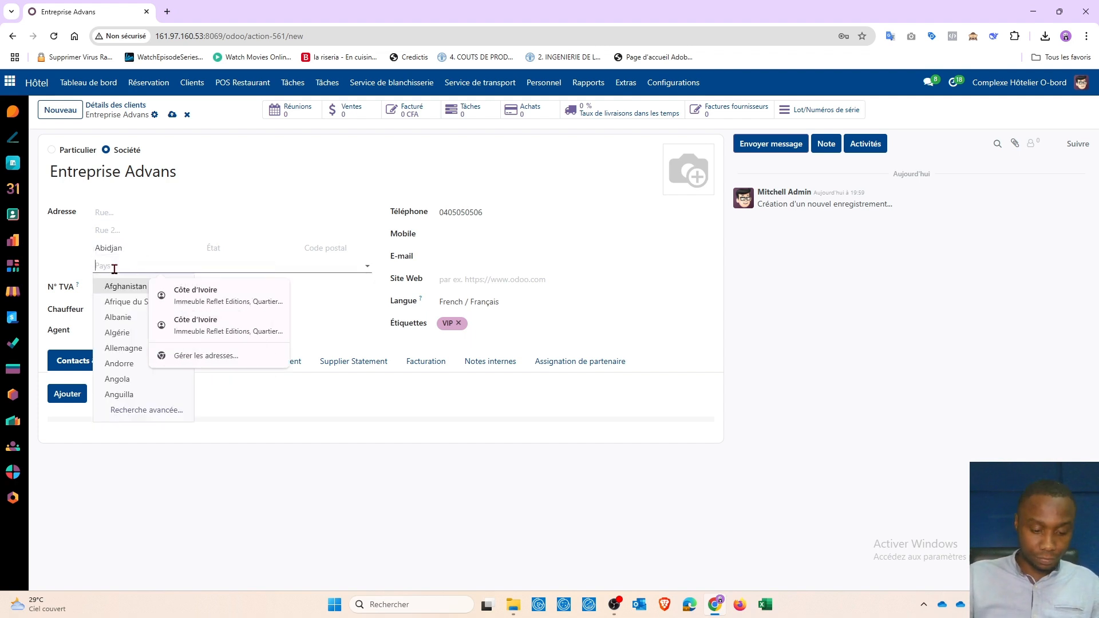
type("Cmo")
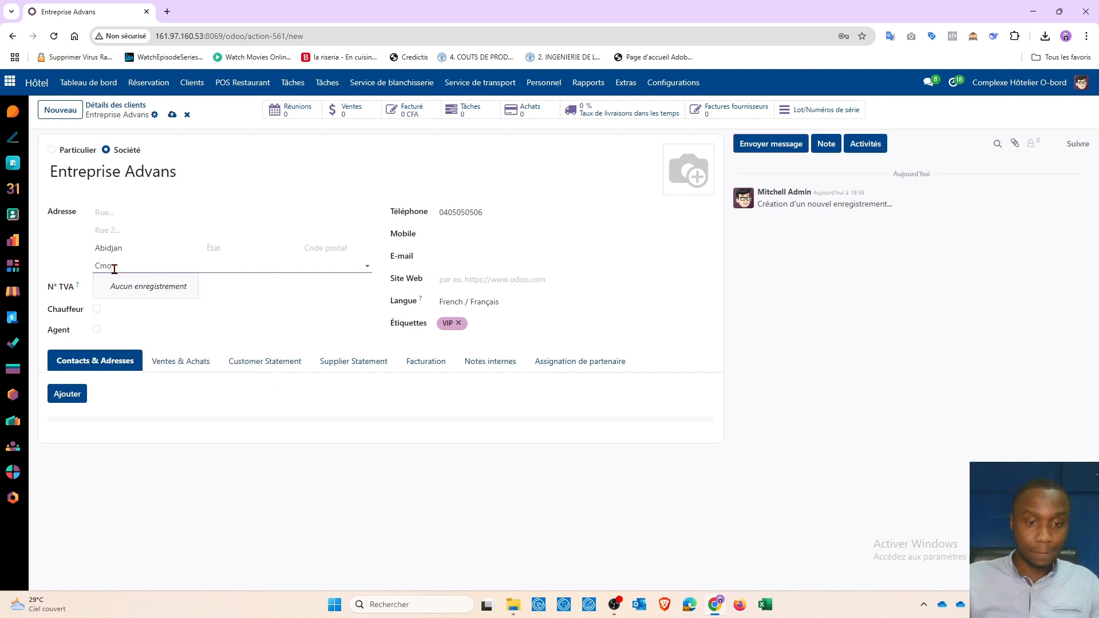
key("BackSpace")
key("BackSpace")
type("ùm")
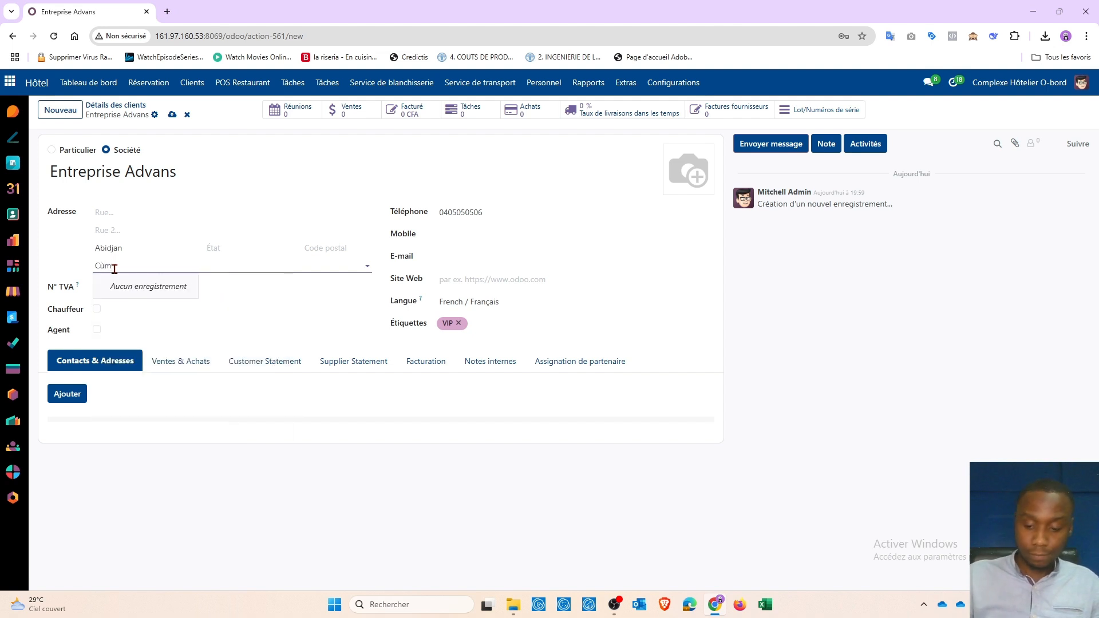
key("BackSpace")
key("BackSpace")
key("BackSpace")
type("m")
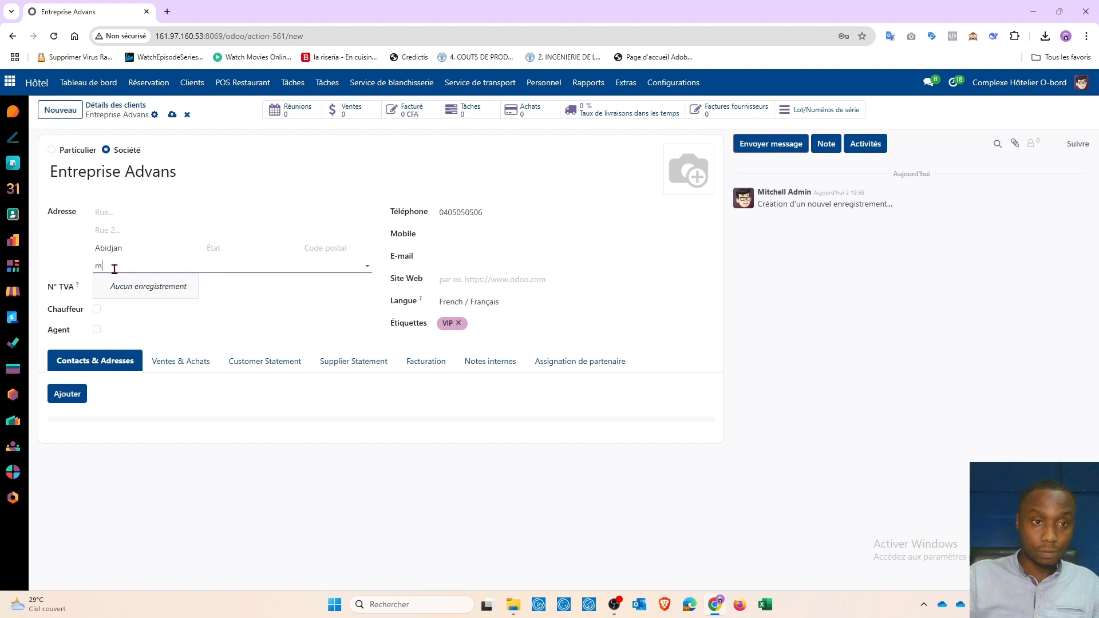
type("Cm")
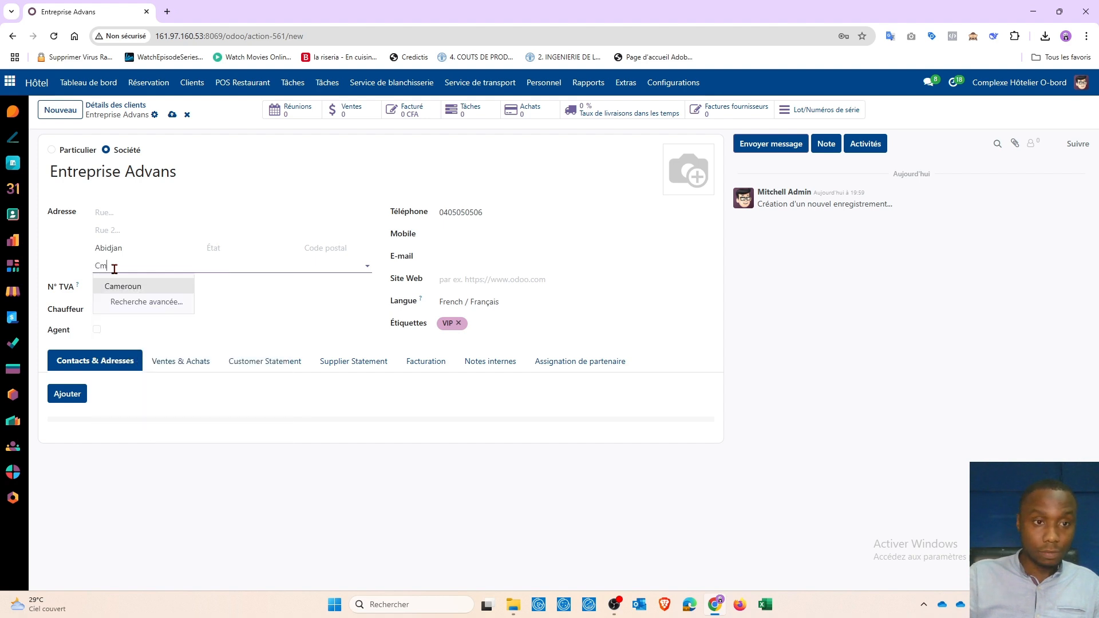
key("BackSpace")
type("ô")
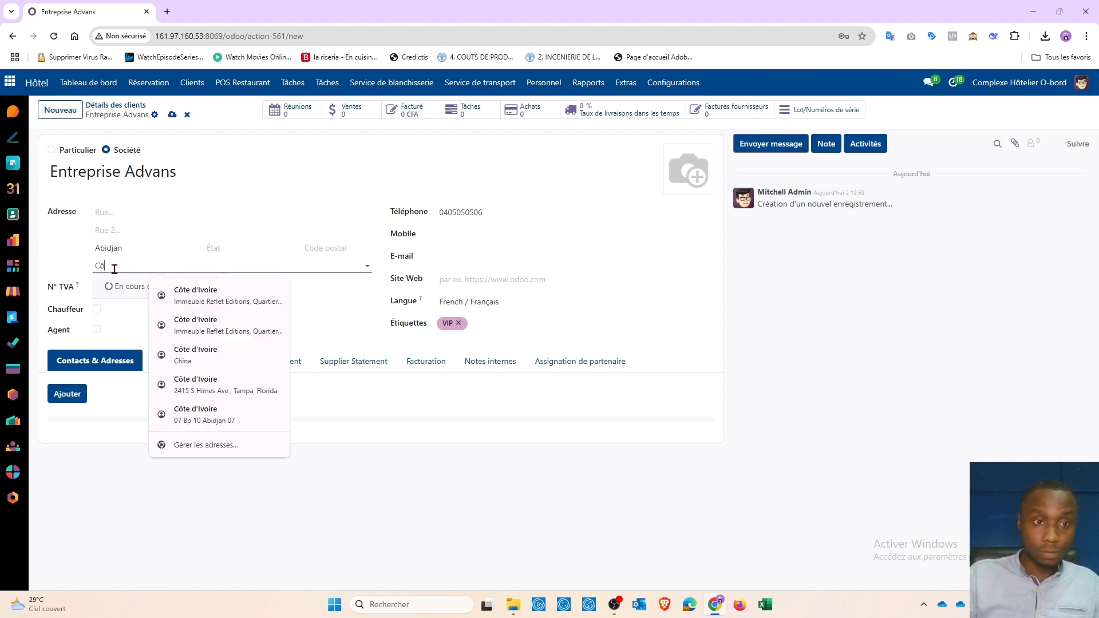
left_click(110, 292)
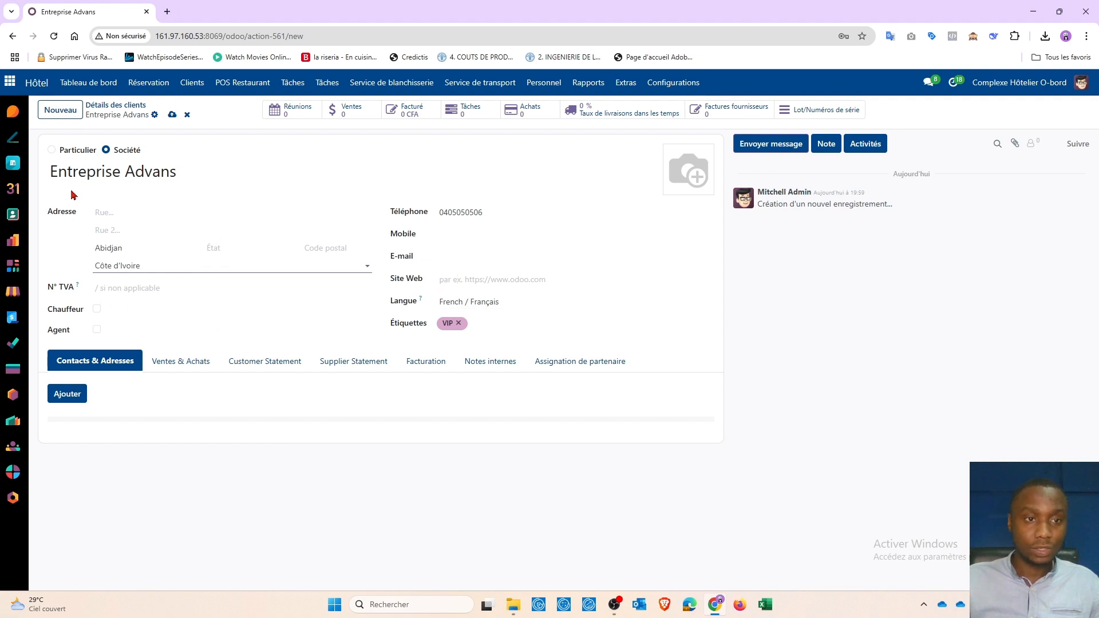
left_click(172, 114)
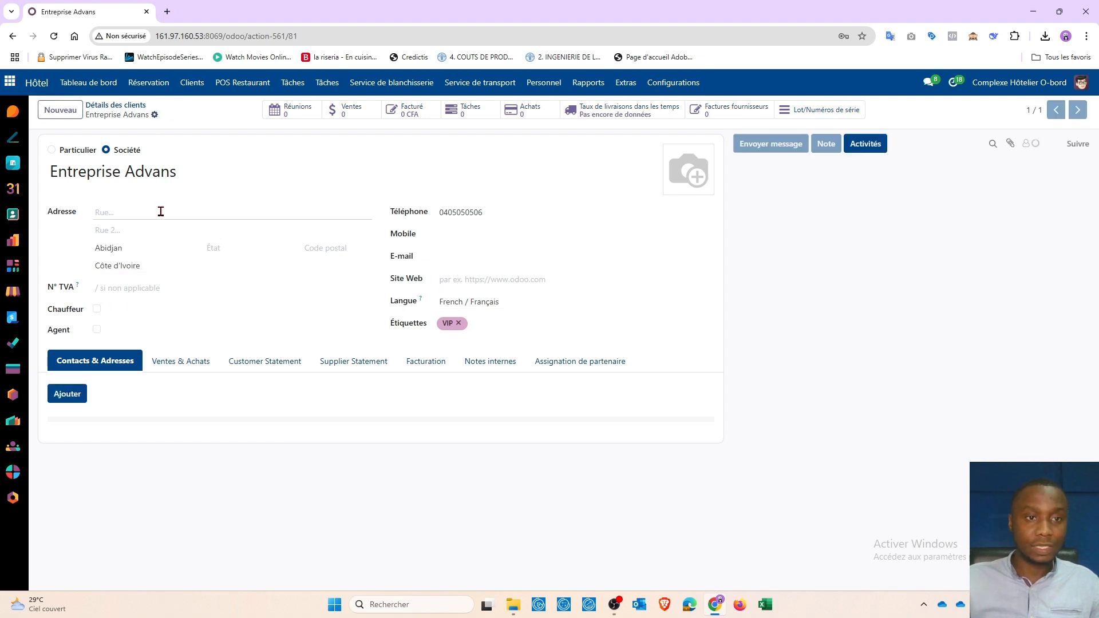
Step: Search the client list for 'Advan' to find the Entreprise Advans card, then return to the dashboard
left_click(192, 92)
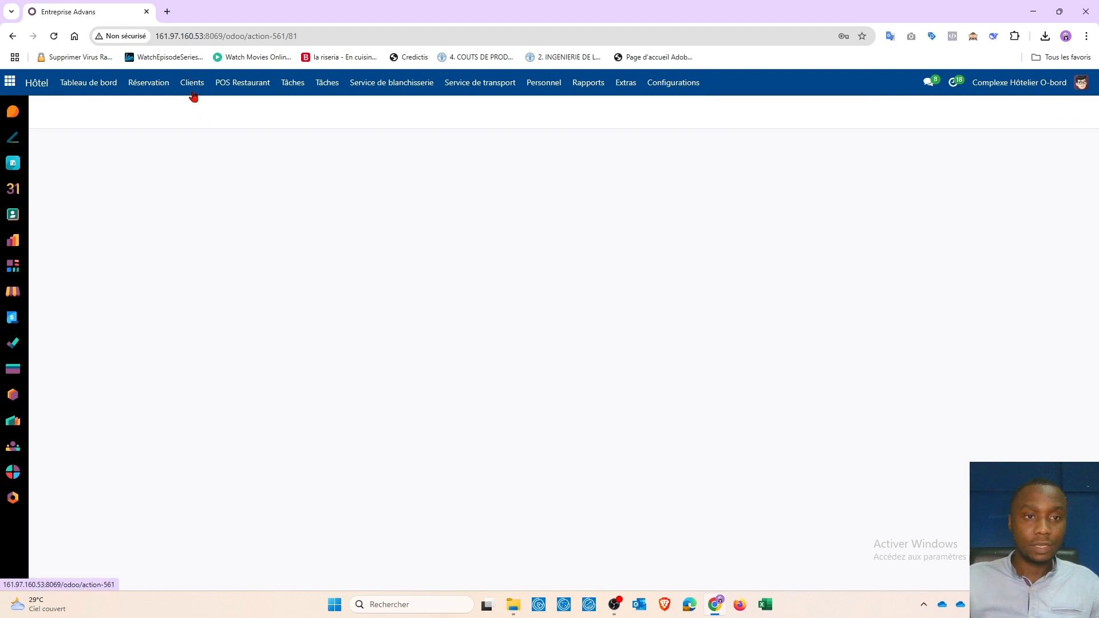
left_click(471, 110)
type("Advans")
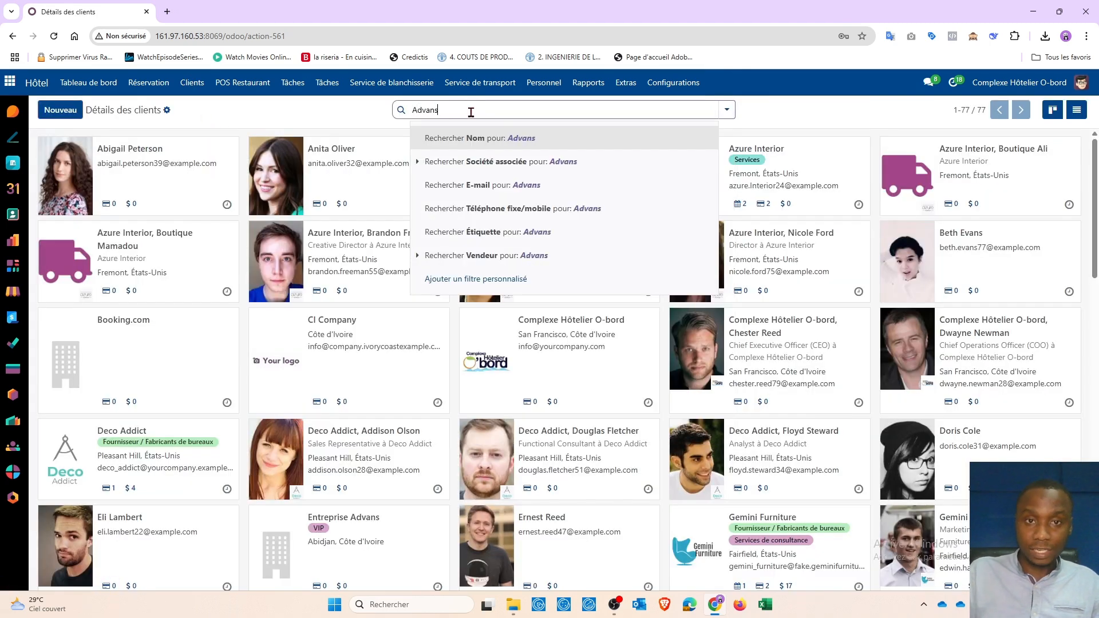
key("Return")
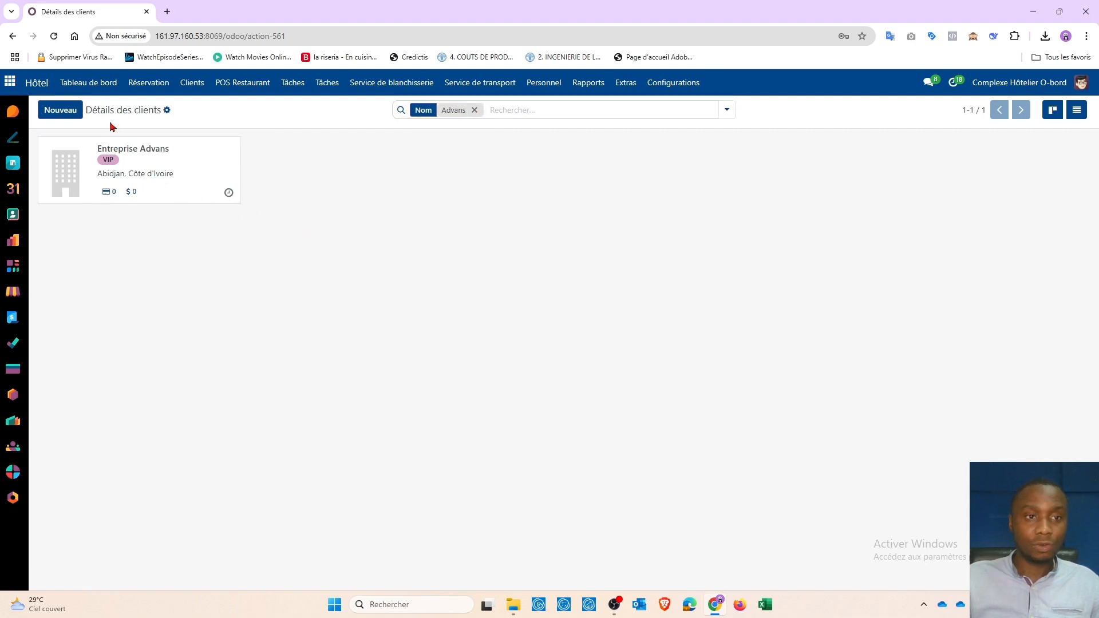
left_click(102, 94)
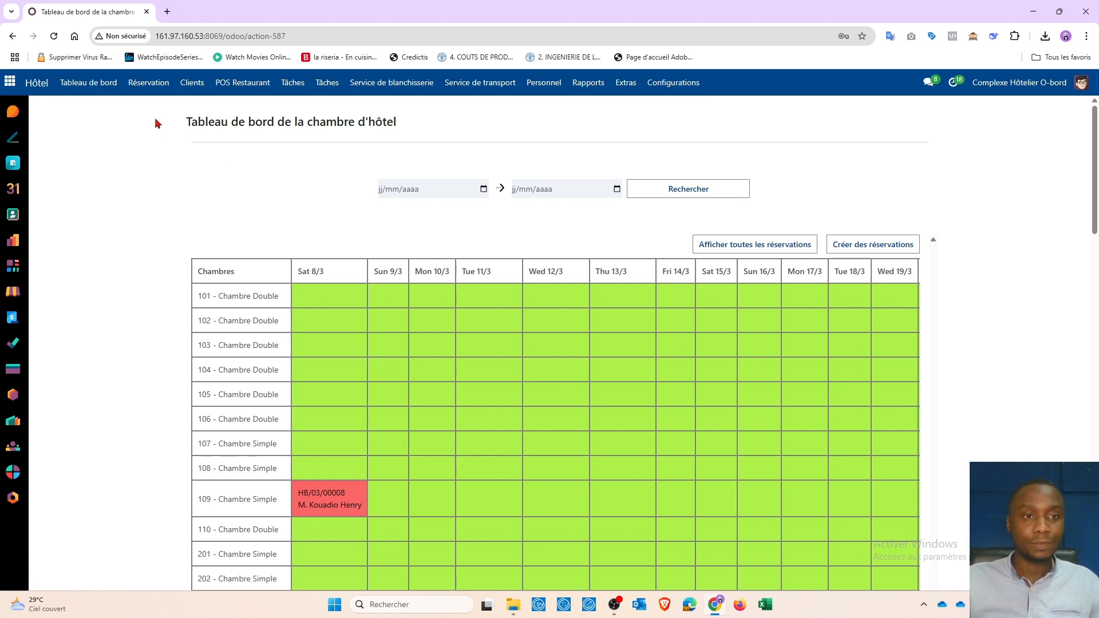
Step: Start a new room reservation with Entreprise Advans as the client
left_click(150, 85)
left_click(166, 118)
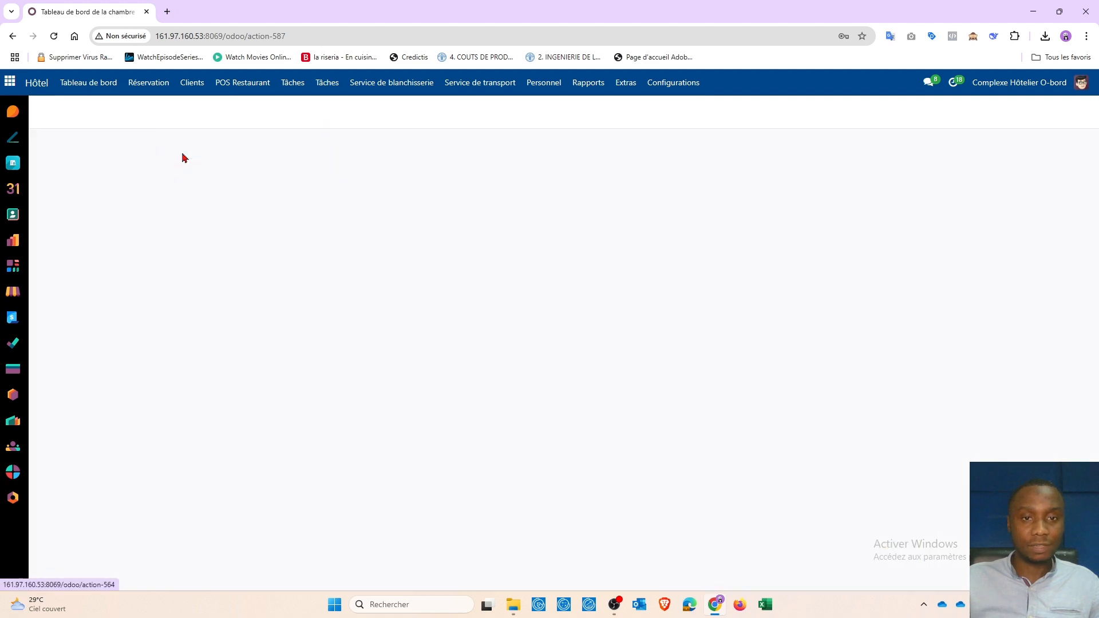
key("alt+c")
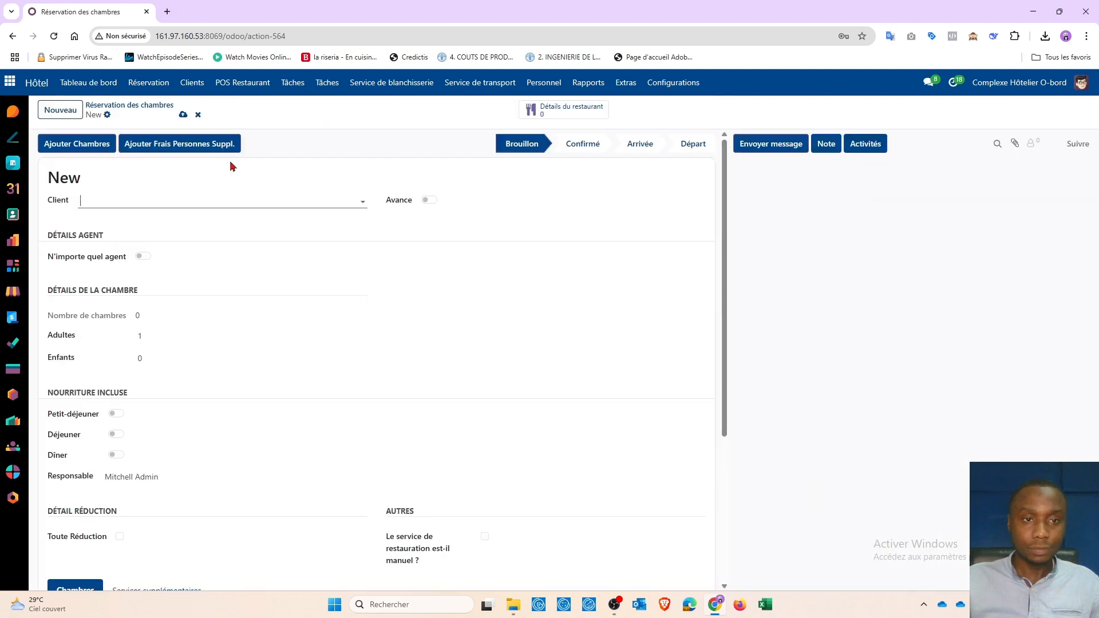
left_click(113, 204)
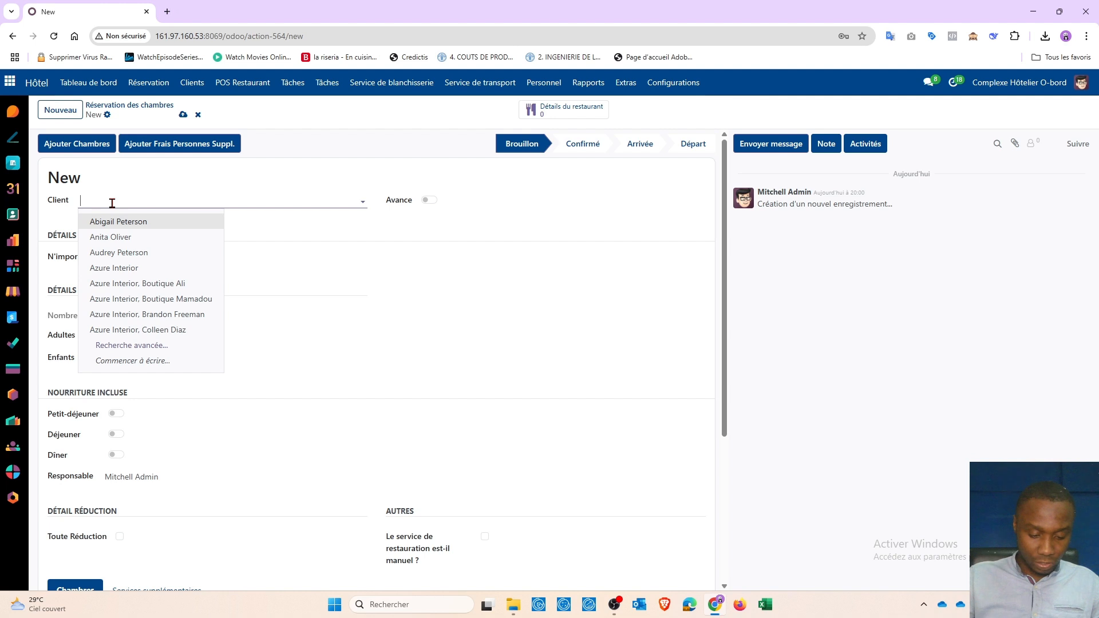
type("adv")
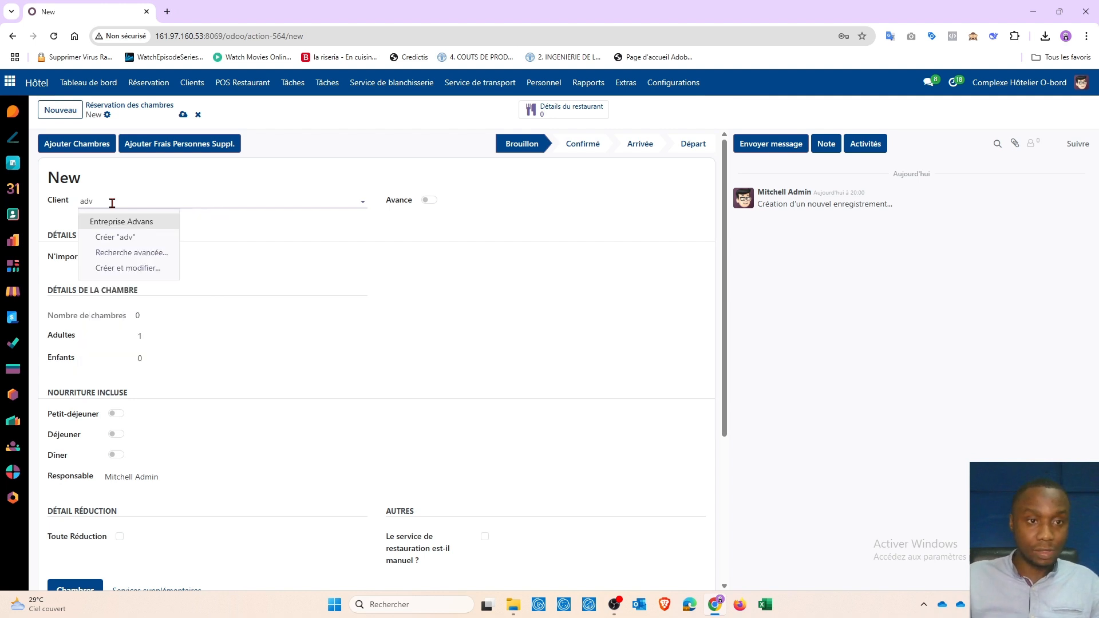
left_click(138, 222)
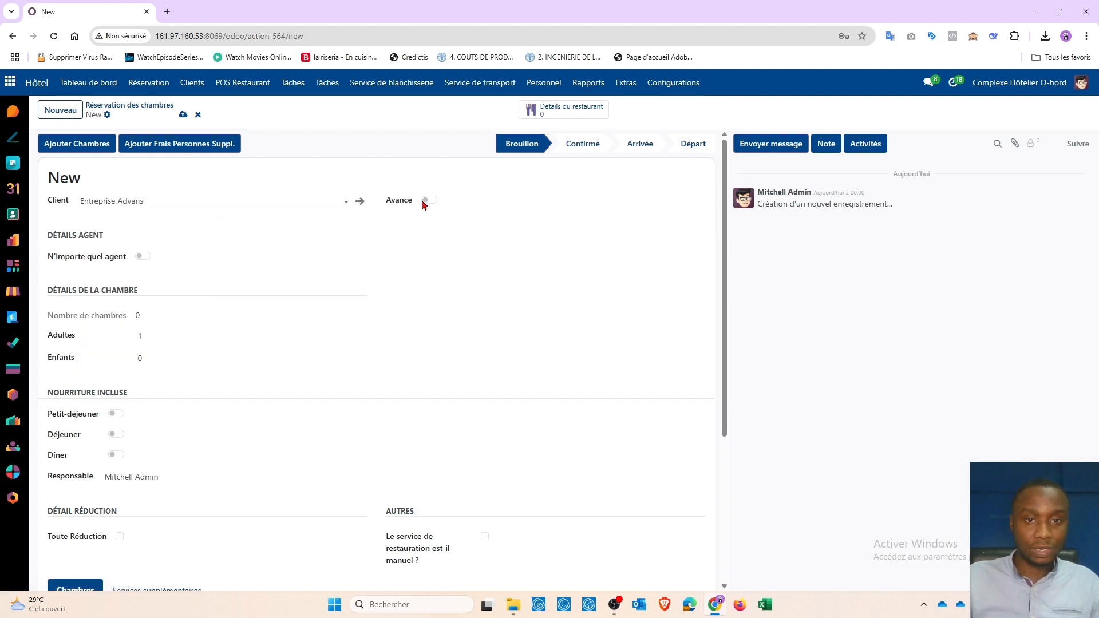
scroll(294, 270, "down", 1)
scroll(289, 269, "down", 2)
scroll(281, 269, "down", 2)
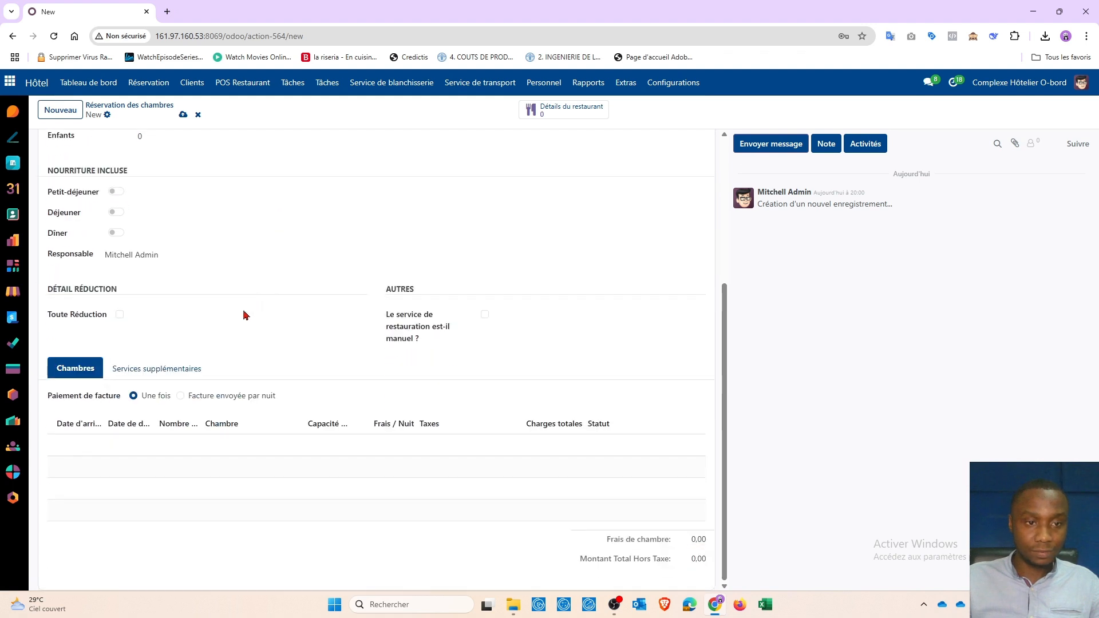
Step: Apply a 10% percentage discount, enable manual restaurant service, and save the reservation
left_click(120, 314)
left_click(144, 341)
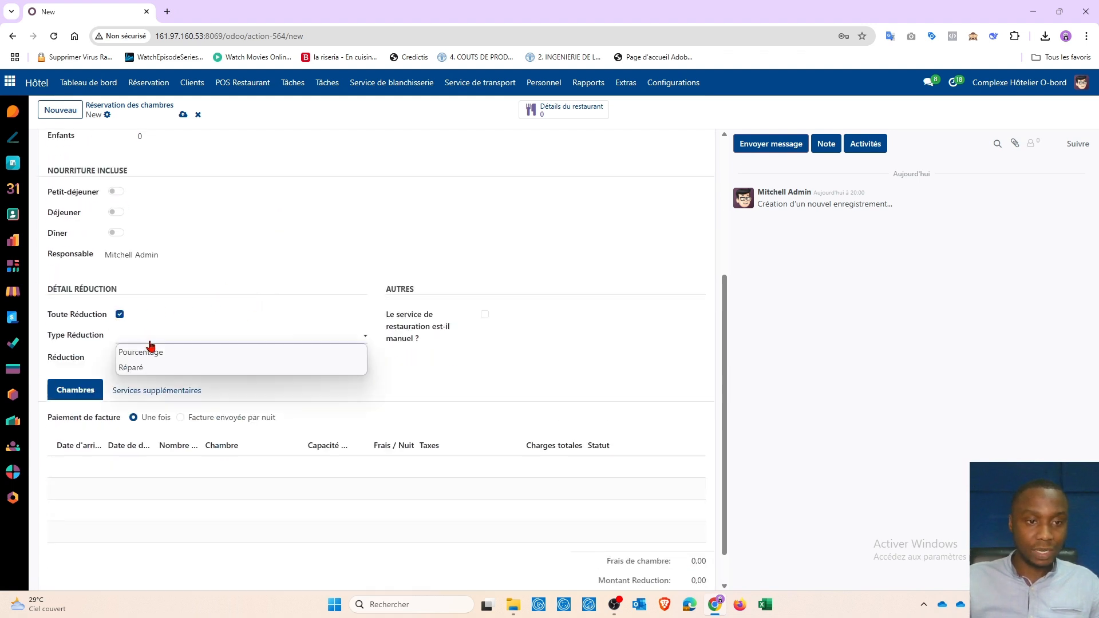
left_click(151, 353)
left_click(150, 361)
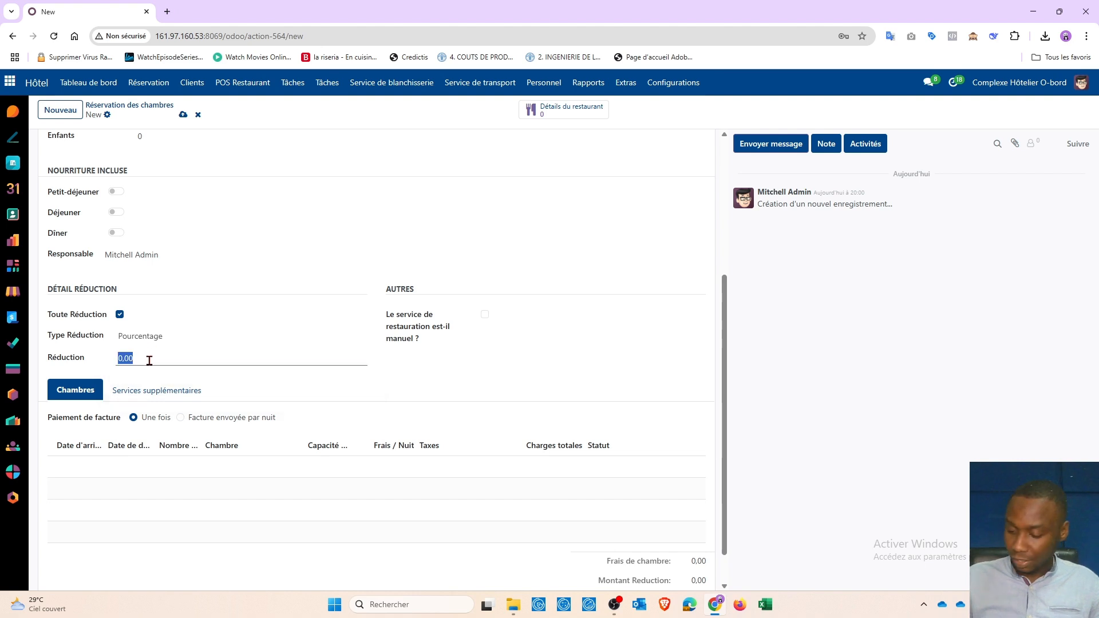
type("10")
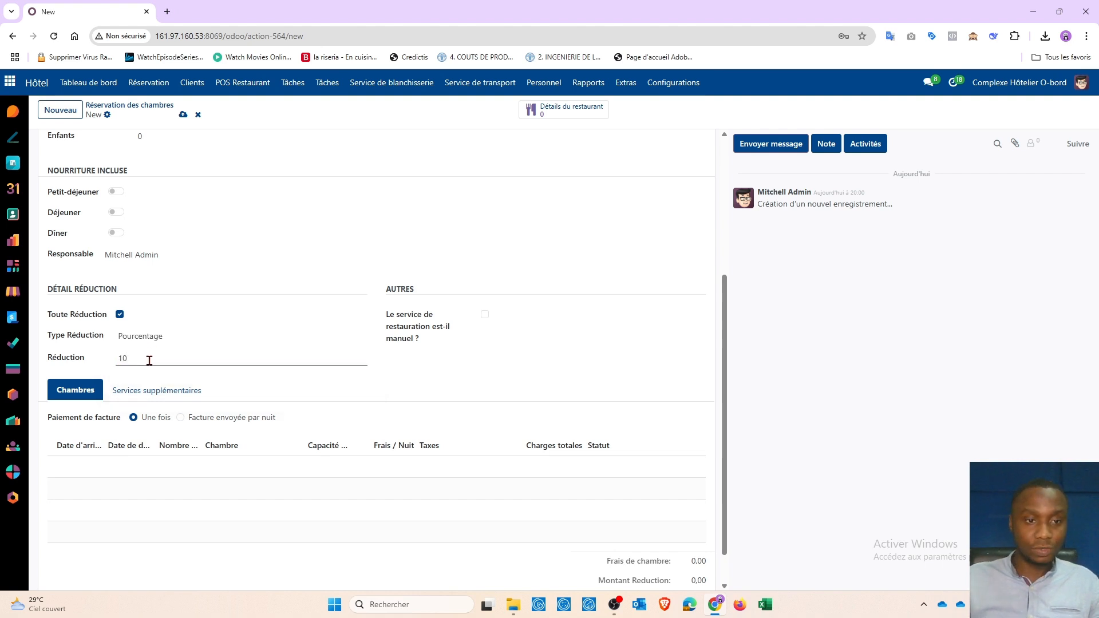
left_click(91, 371)
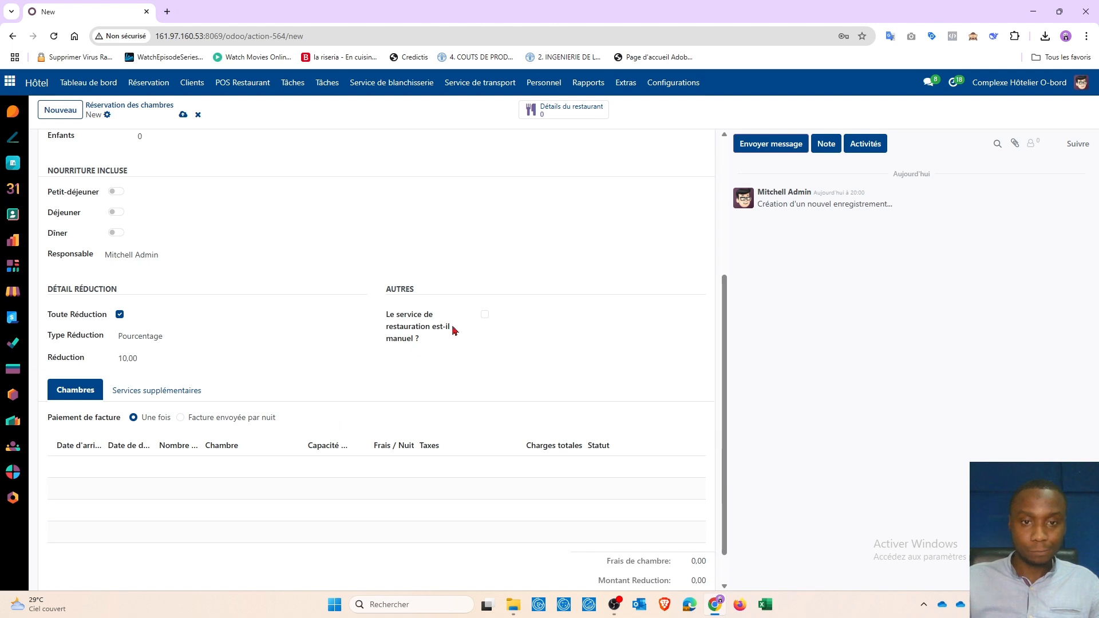
left_click(485, 315)
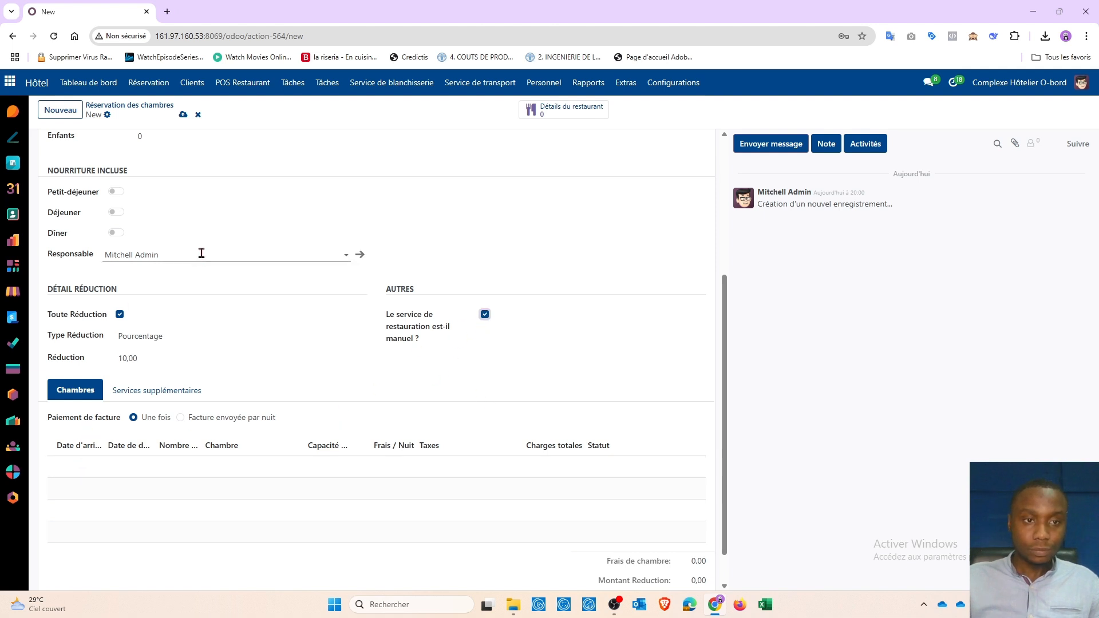
scroll(135, 177, "up", 4)
left_click(67, 147)
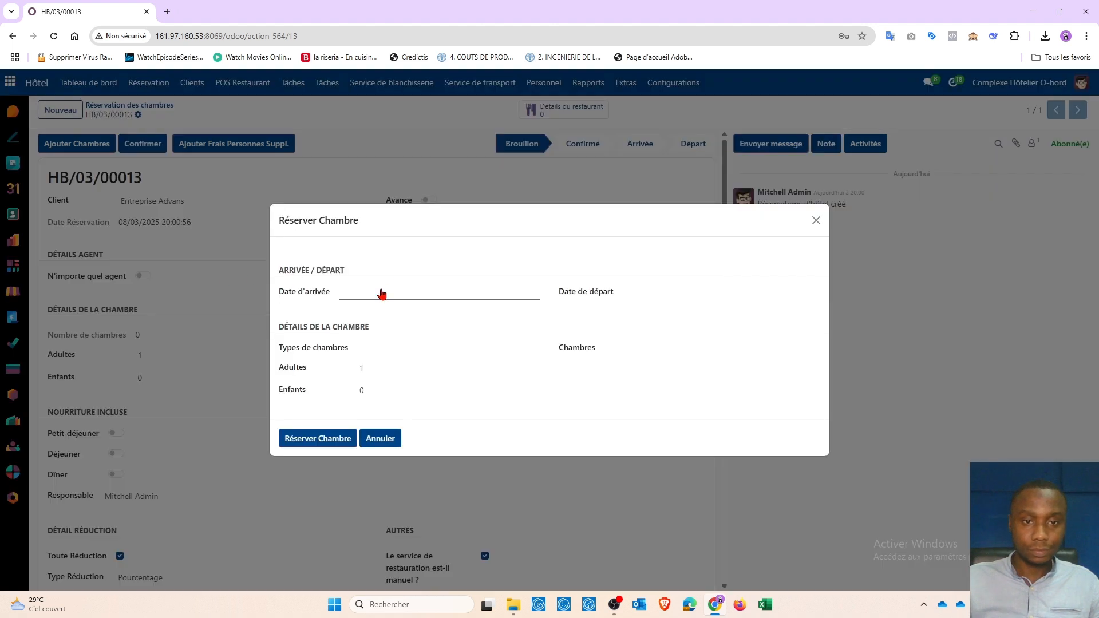
Step: Book room 201 Chambre Simple for 08/03/2025 to 09/03/2025 on the reservation
left_click(382, 294)
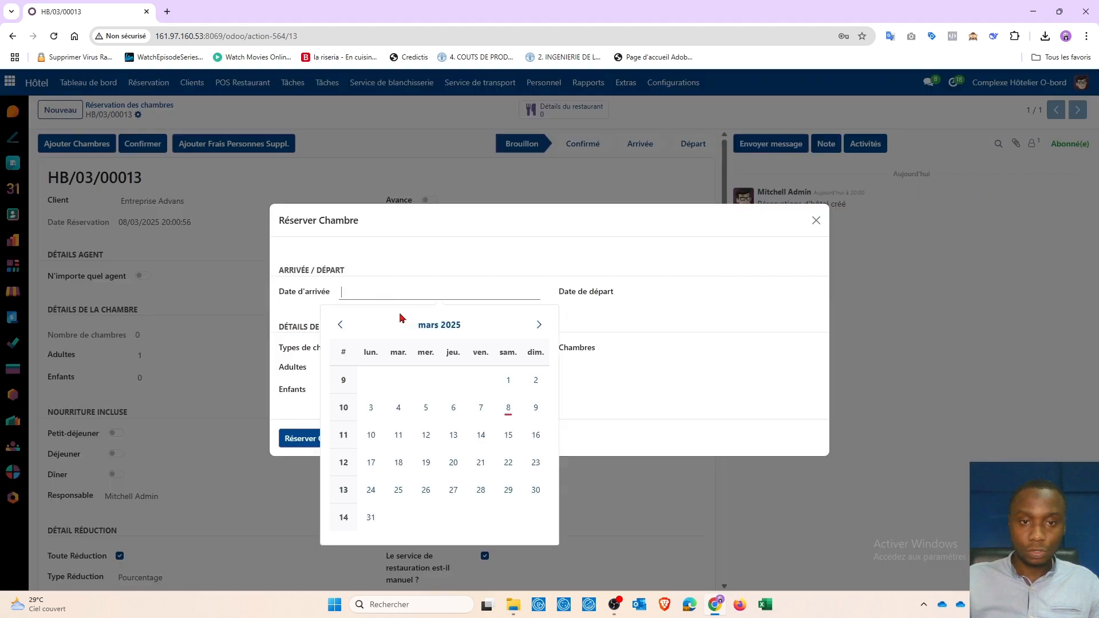
left_click(479, 408)
left_click(650, 292)
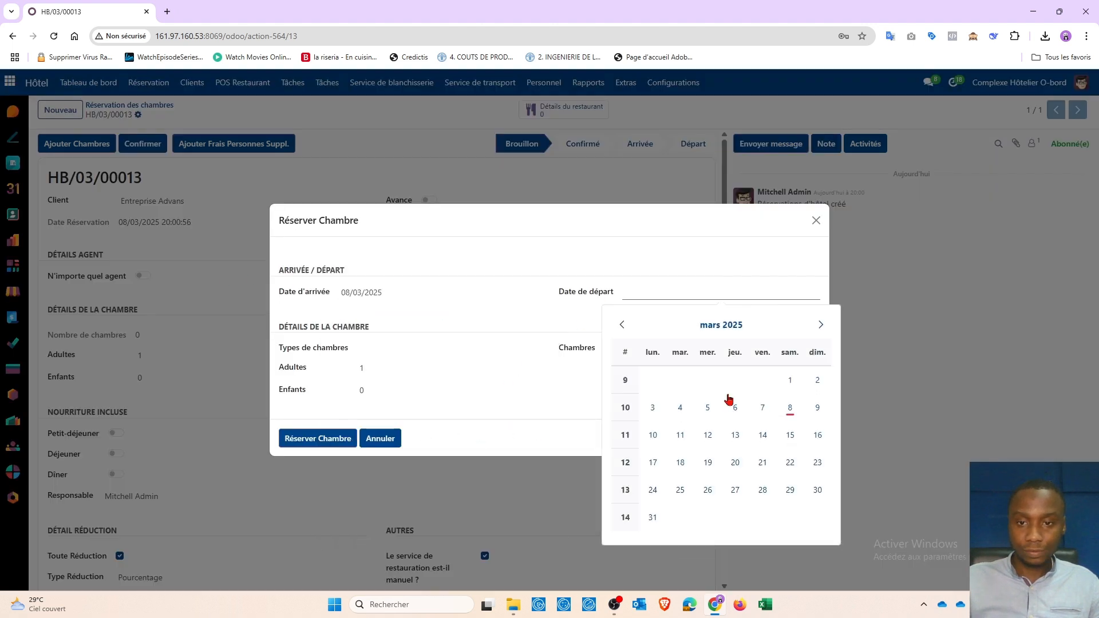
left_click(817, 407)
left_click(380, 348)
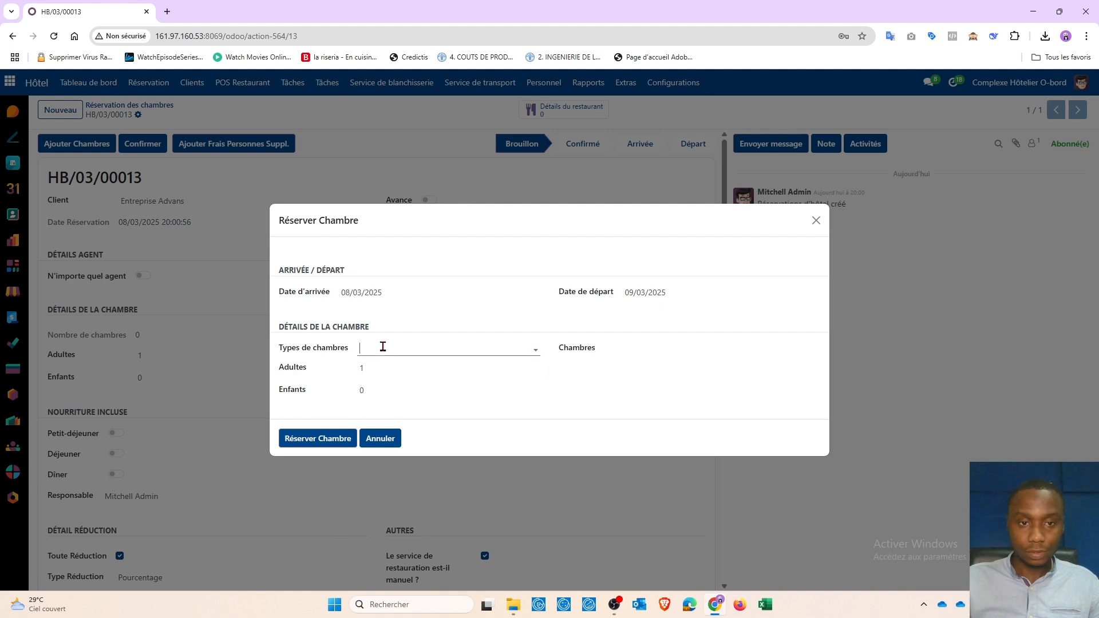
left_click(422, 388)
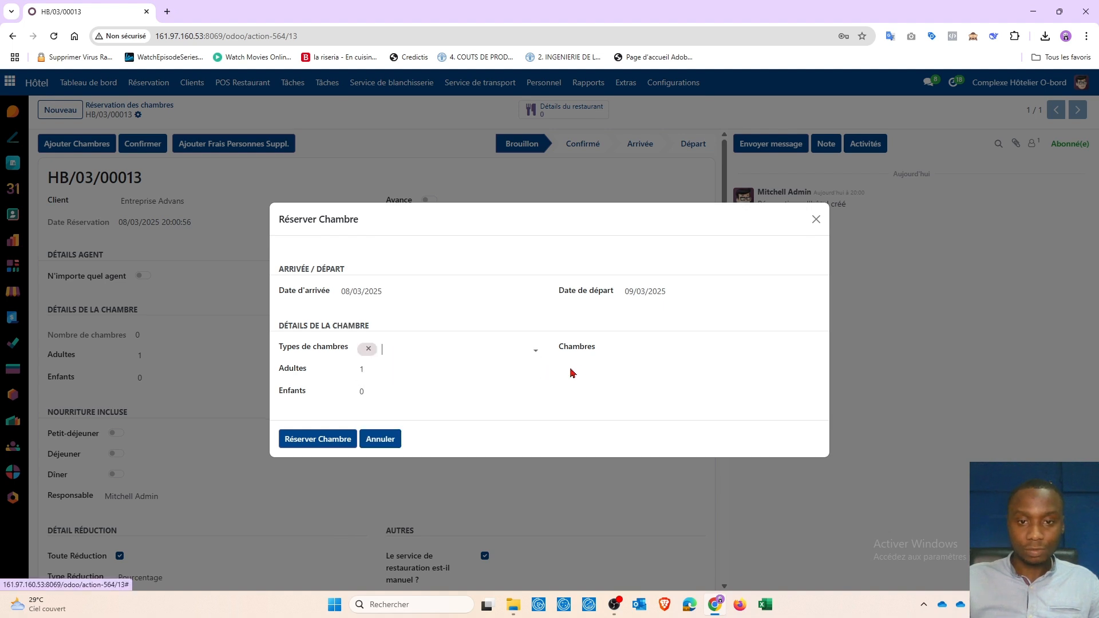
left_click(643, 348)
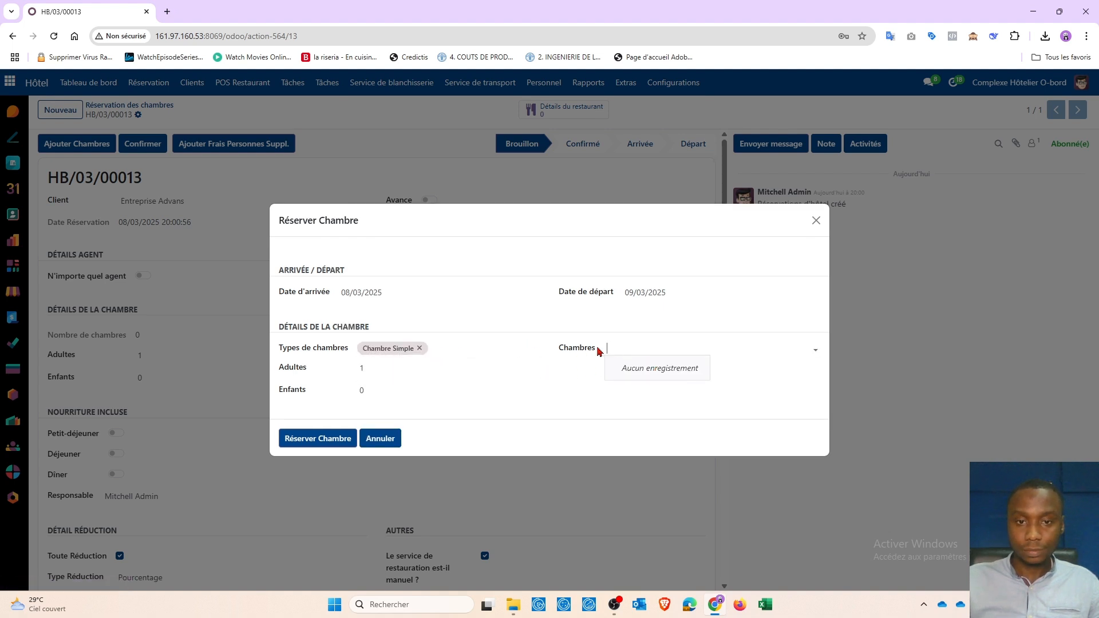
left_click(617, 349)
left_click(625, 349)
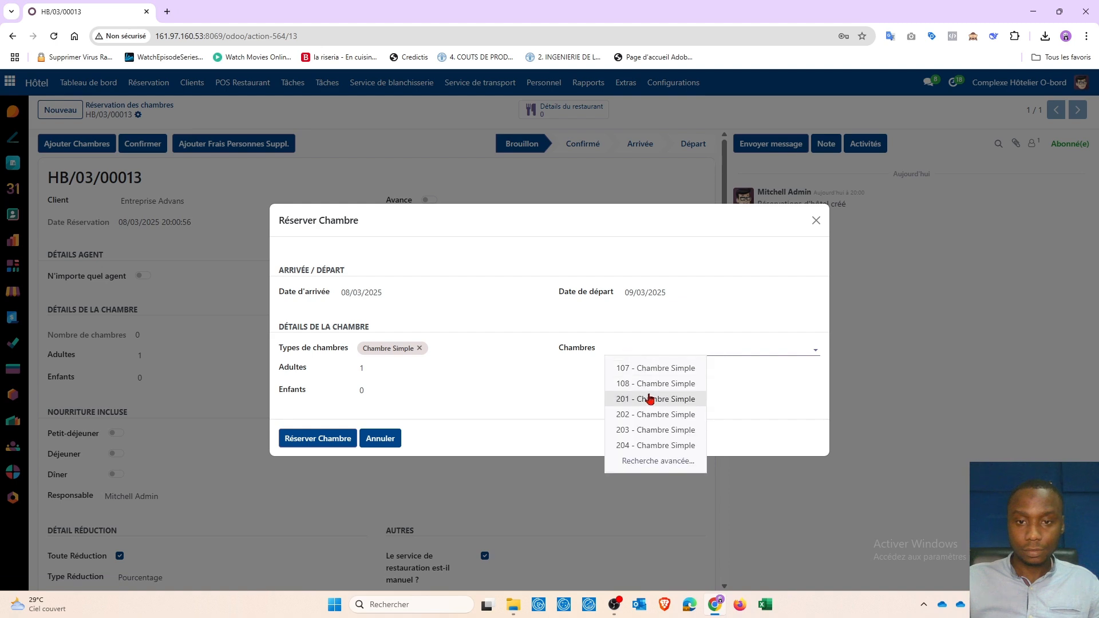
left_click(643, 395)
left_click(522, 391)
left_click(303, 441)
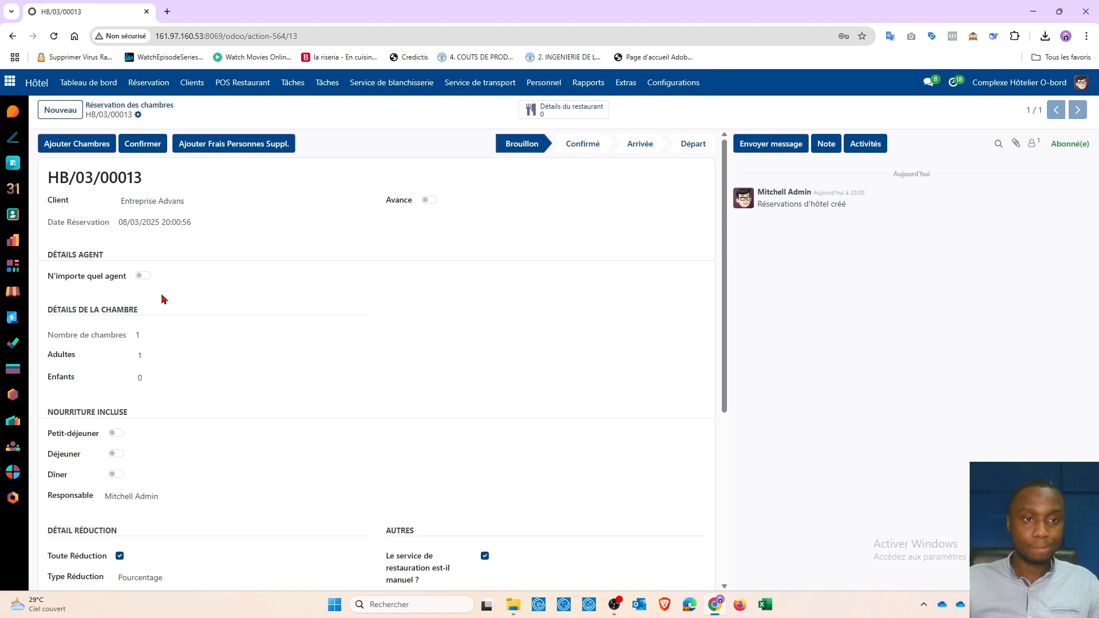
Step: Confirm reservation HB/03/00013, record the guest's arrival, then check the guest out
left_click(145, 143)
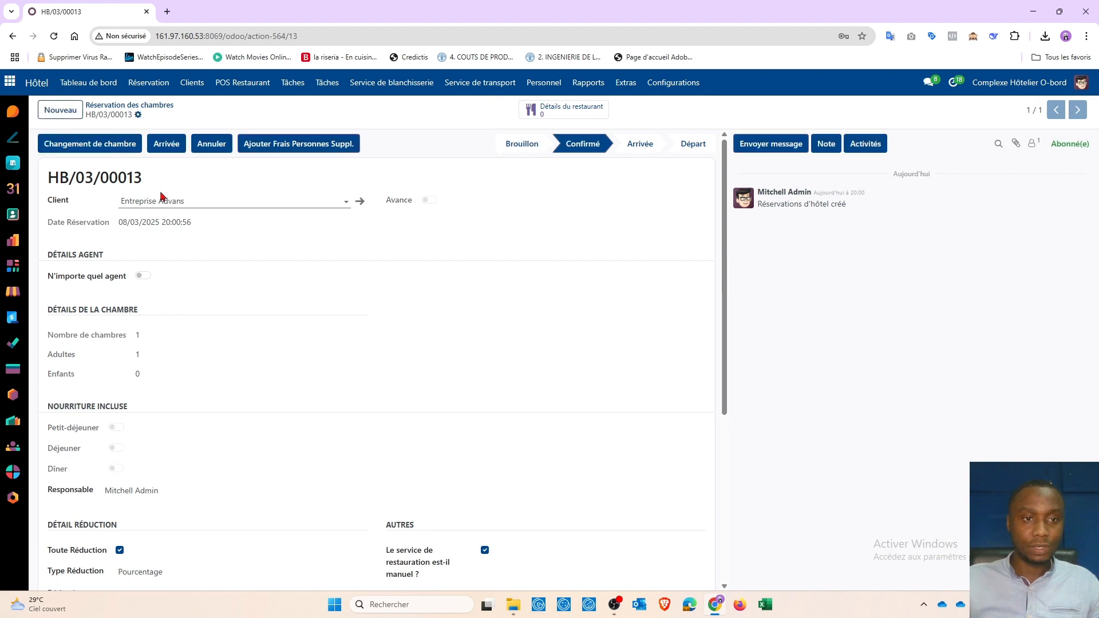
left_click(166, 144)
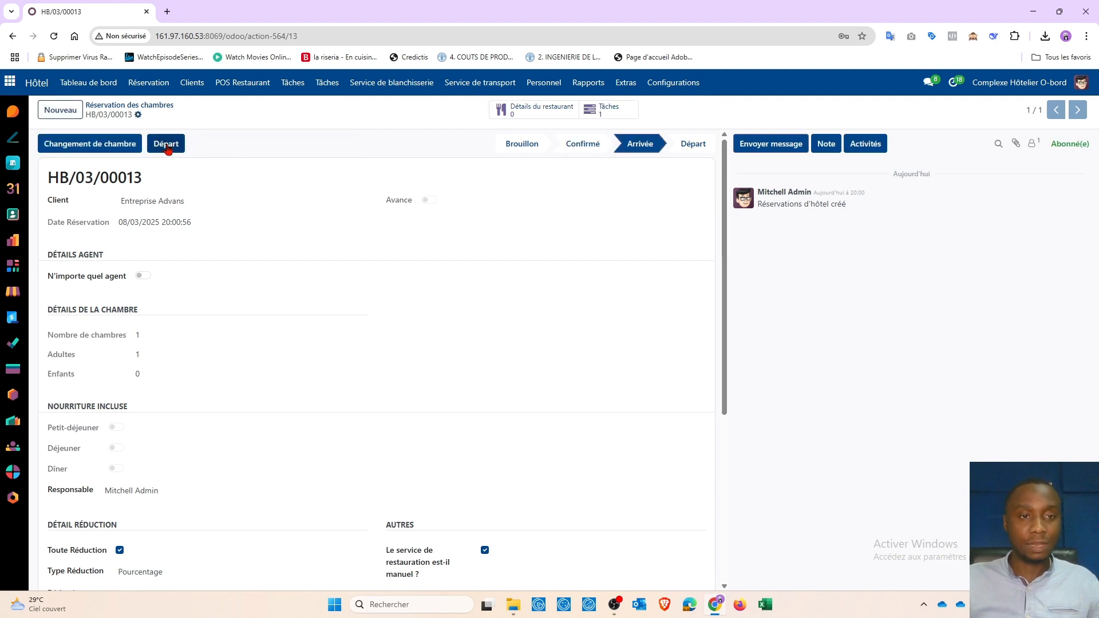
left_click(167, 149)
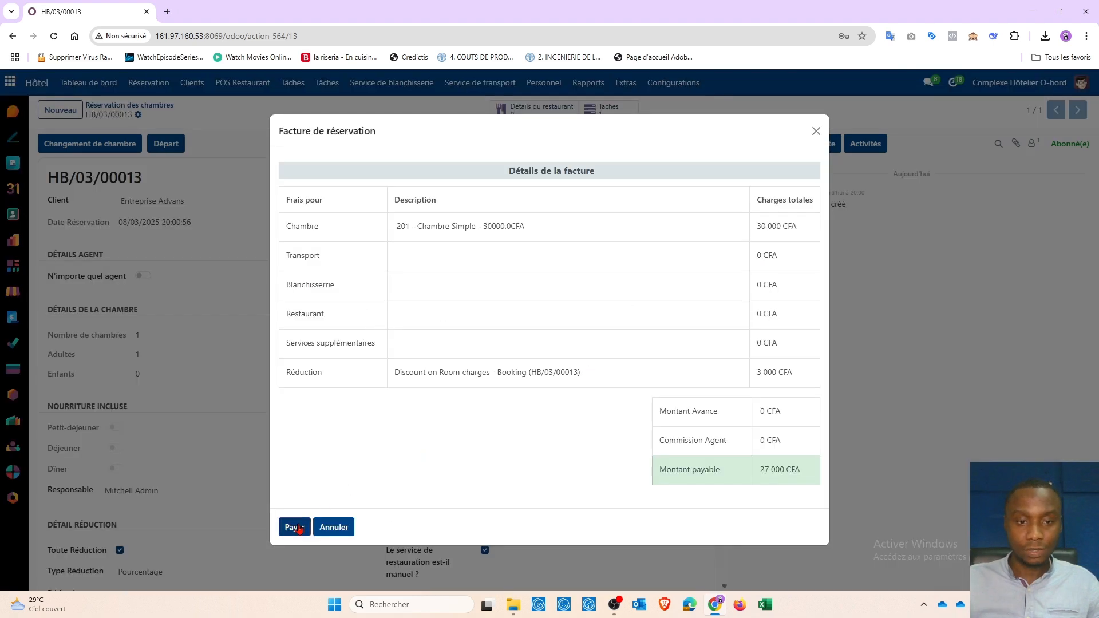
Step: Generate the 27 000 CFA invoice (30 000 room less 3 000 discount) with Payer
left_click(295, 528)
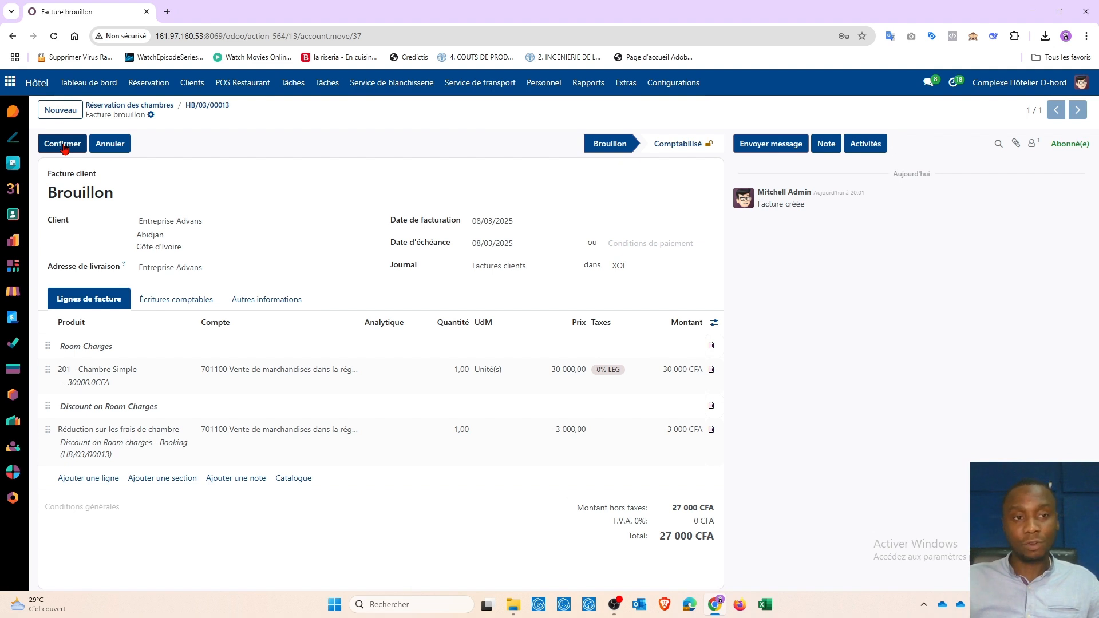
Step: Post invoice FAC/2025/00004, then go back via HB/03/00013 to the reservations list
left_click(63, 144)
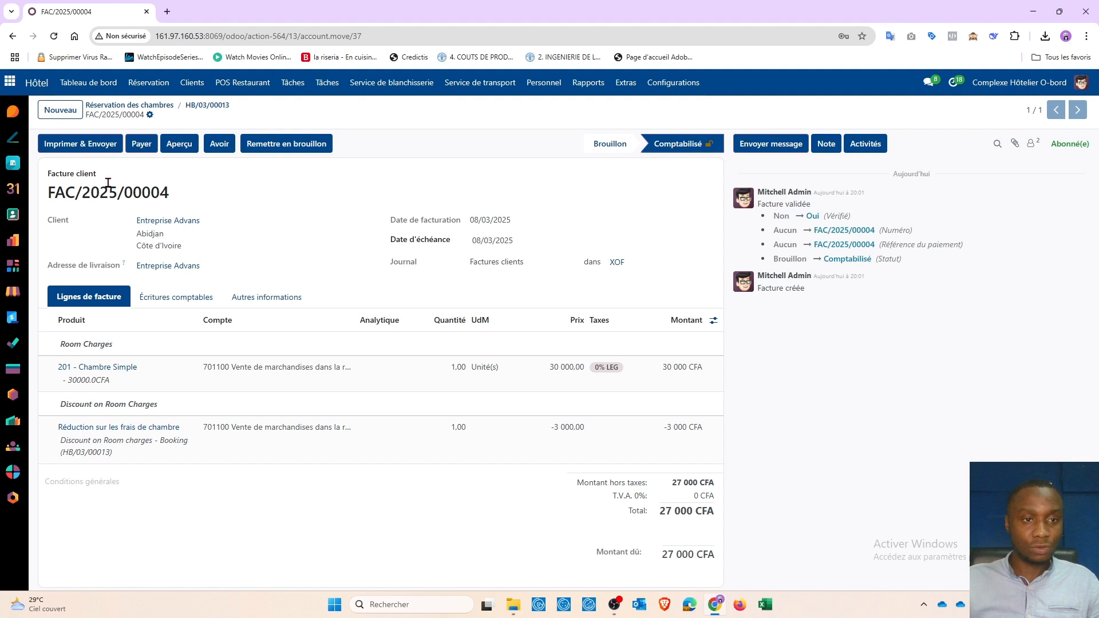
left_click(208, 105)
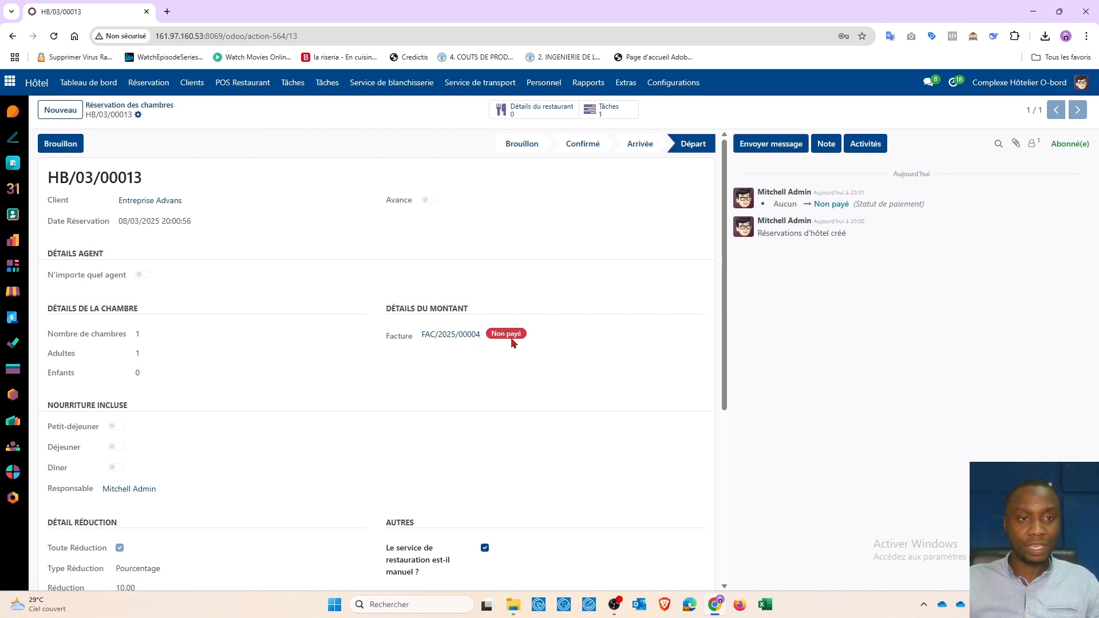
left_click(146, 107)
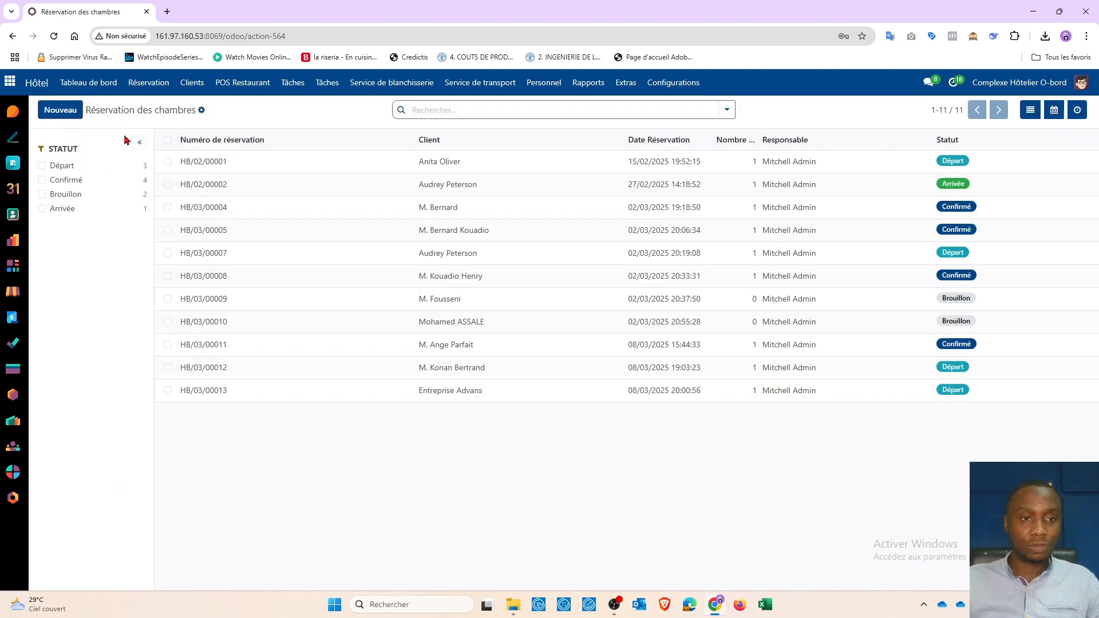
Step: Start another reservation with Entreprise Advans as the client
left_click(70, 114)
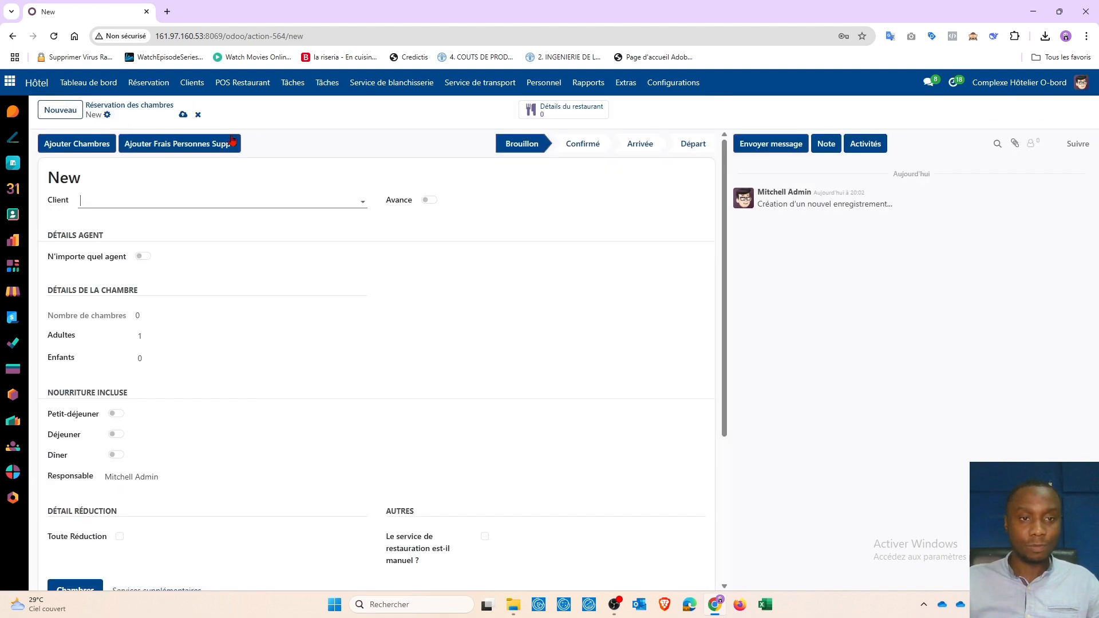
left_click(147, 200)
type("Adv")
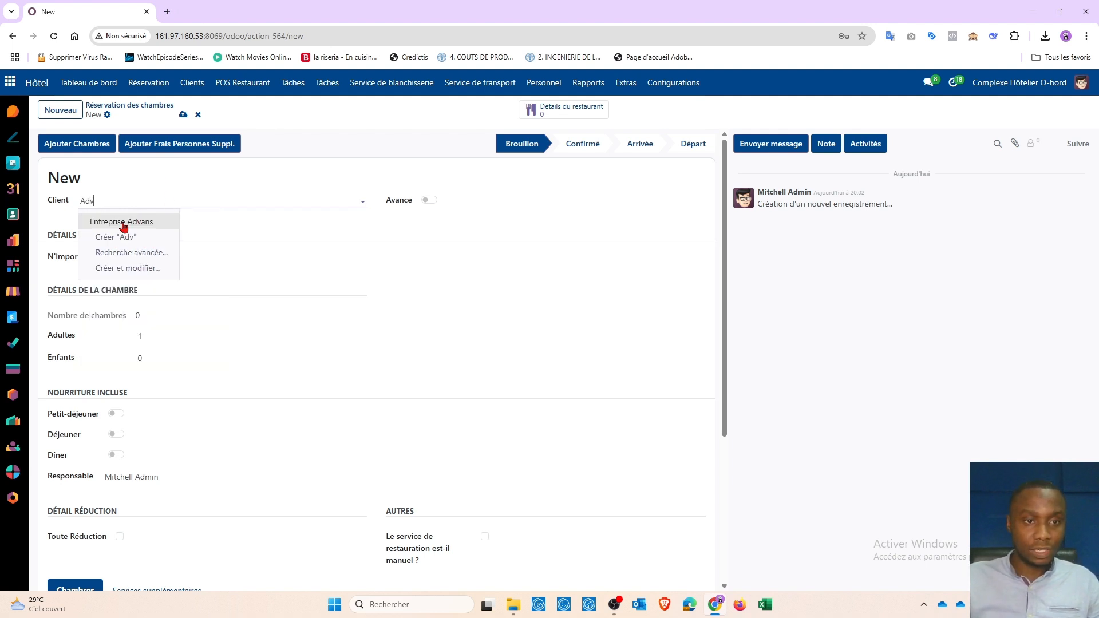
left_click(123, 224)
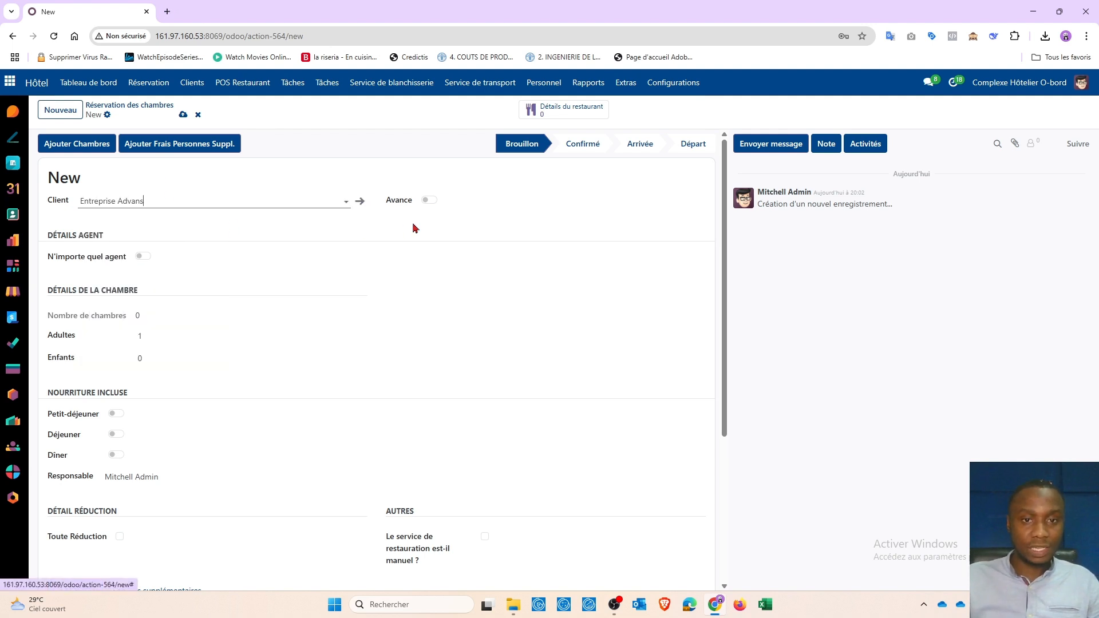
scroll(377, 303, "down", 4)
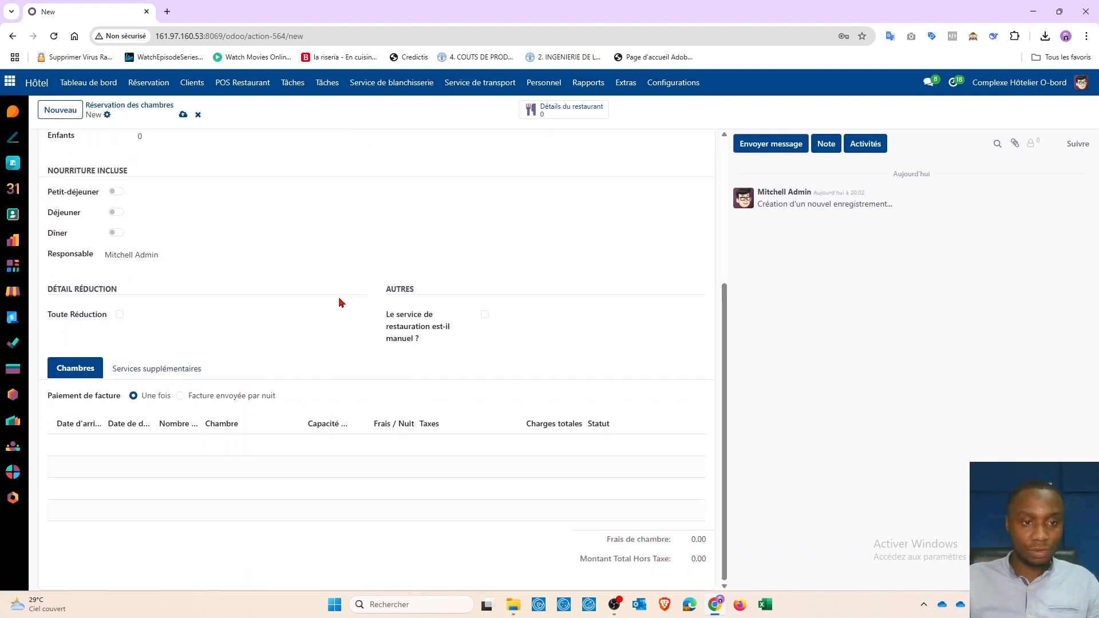
Step: Give it a 10% percentage discount and save it as HB/03/00014
left_click(119, 314)
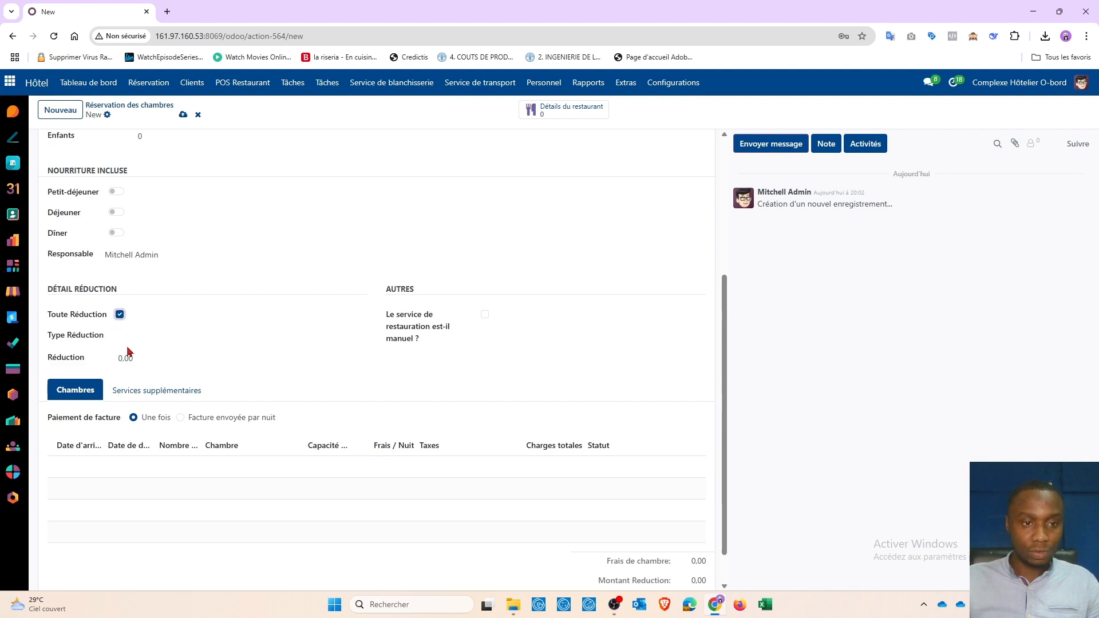
left_click(128, 346)
left_click(146, 354)
left_click(130, 359)
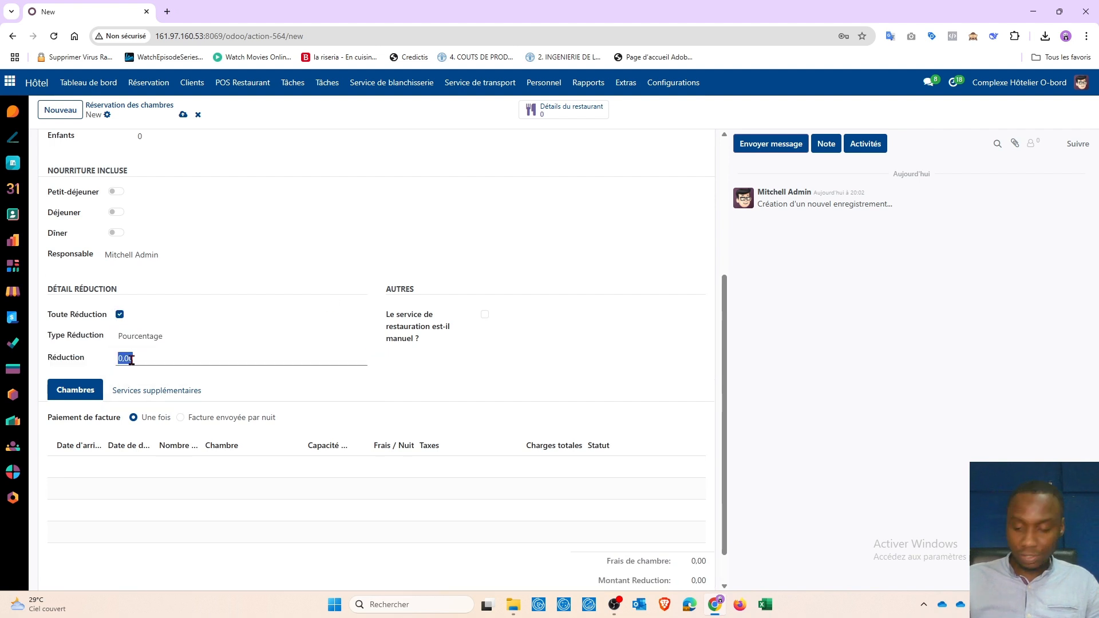
type("10")
left_click(359, 384)
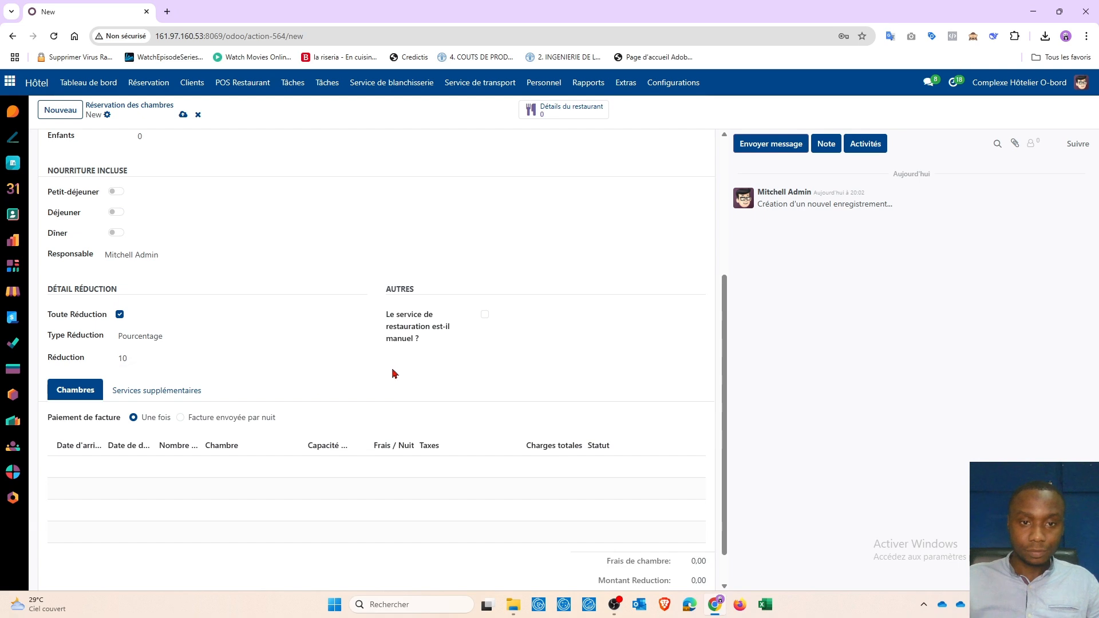
scroll(149, 150, "up", 4)
left_click(85, 144)
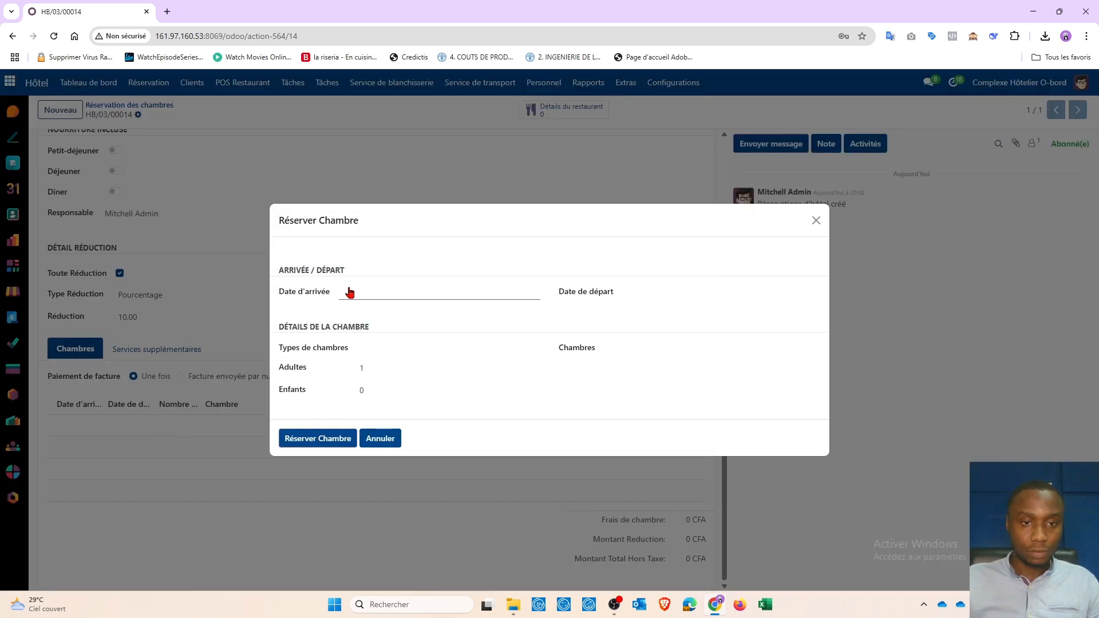
Step: Book room 201 Chambre Simple for 11/03–13/03/2025 (54 000 CFA) and confirm the reservation
left_click(350, 293)
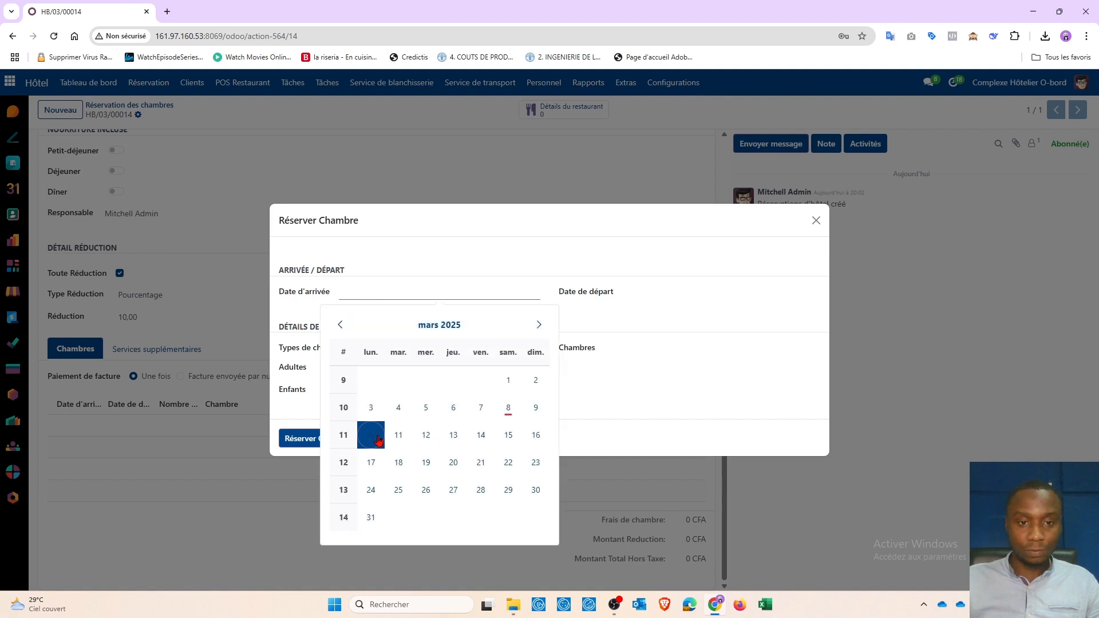
left_click(378, 439)
left_click(627, 293)
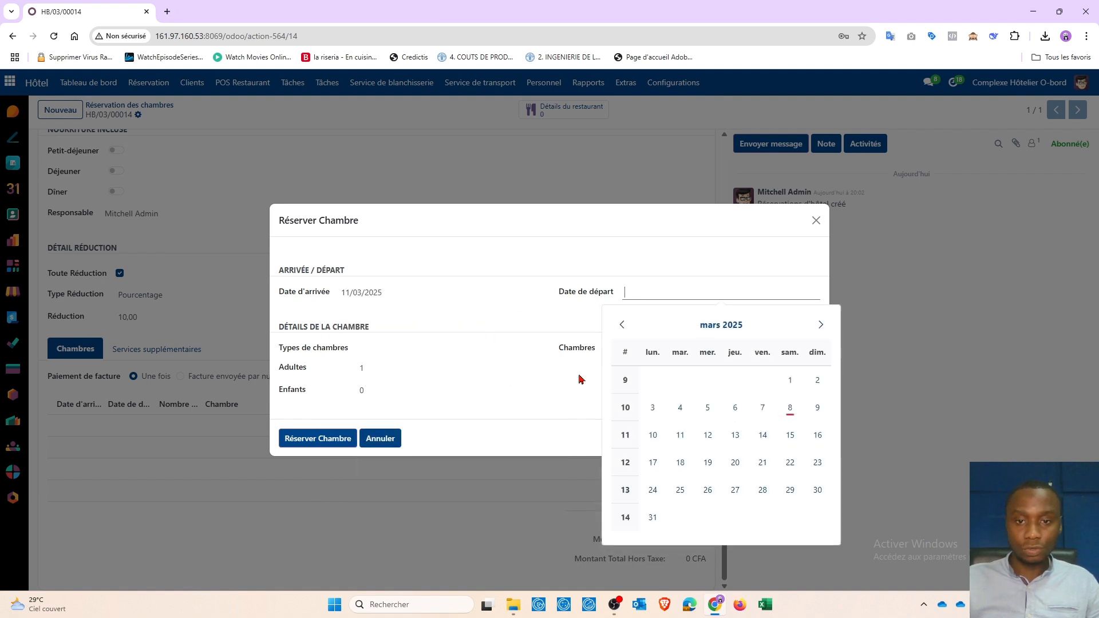
left_click(735, 436)
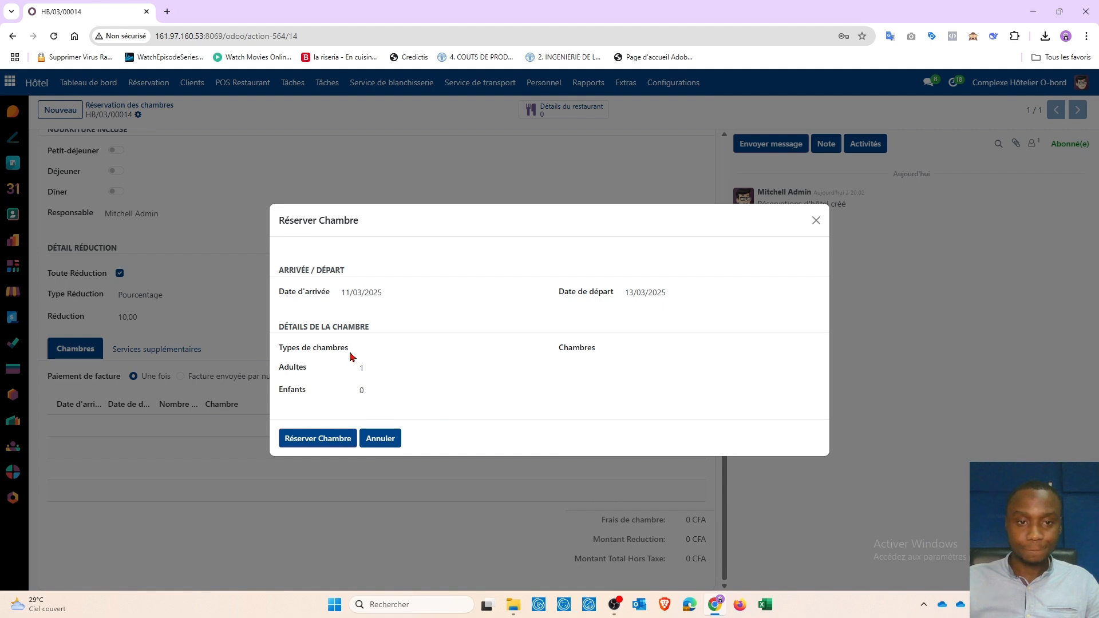
left_click(387, 348)
left_click(417, 394)
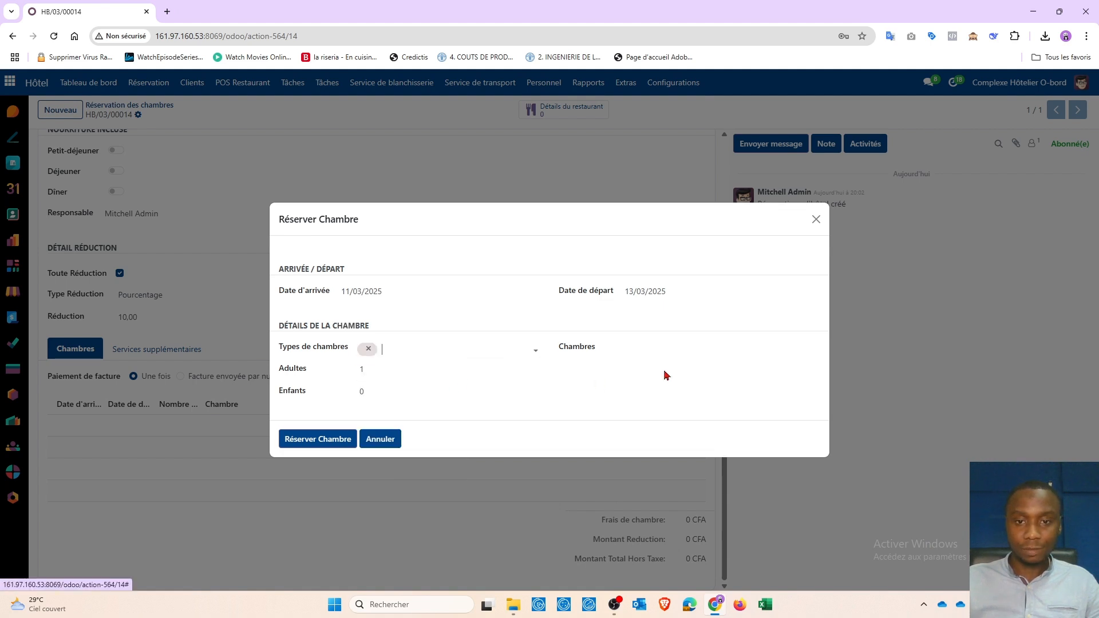
left_click(660, 347)
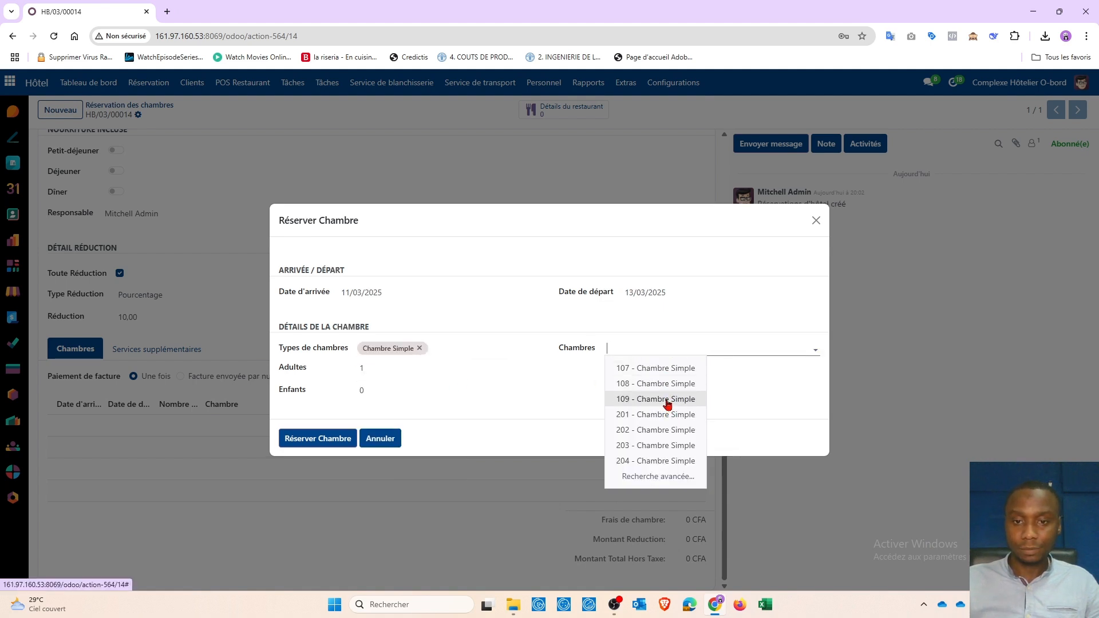
left_click(668, 416)
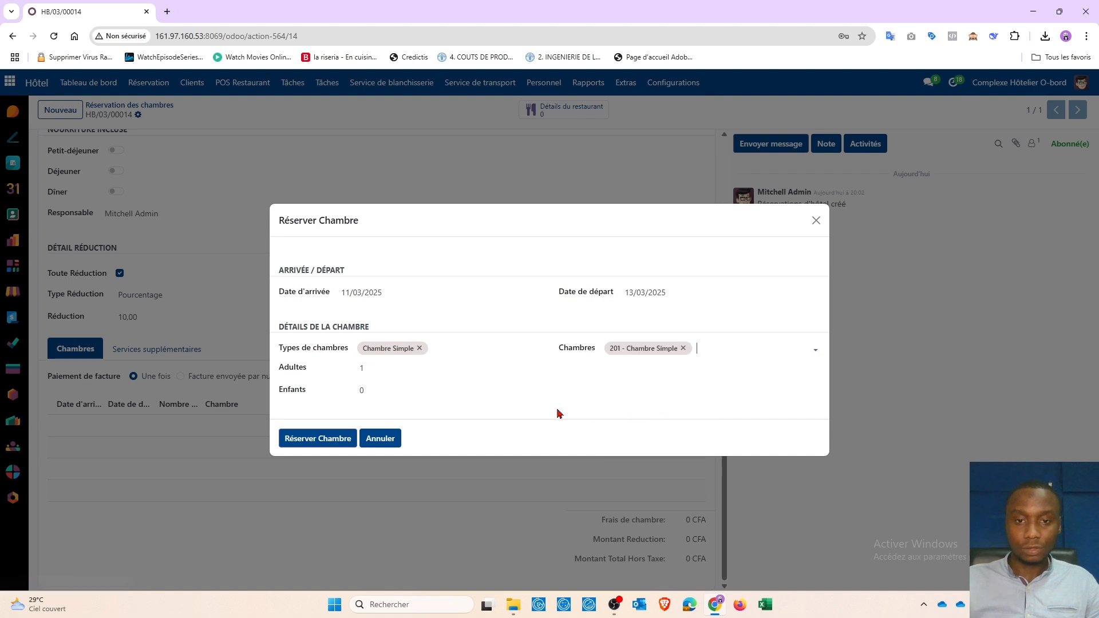
left_click(312, 445)
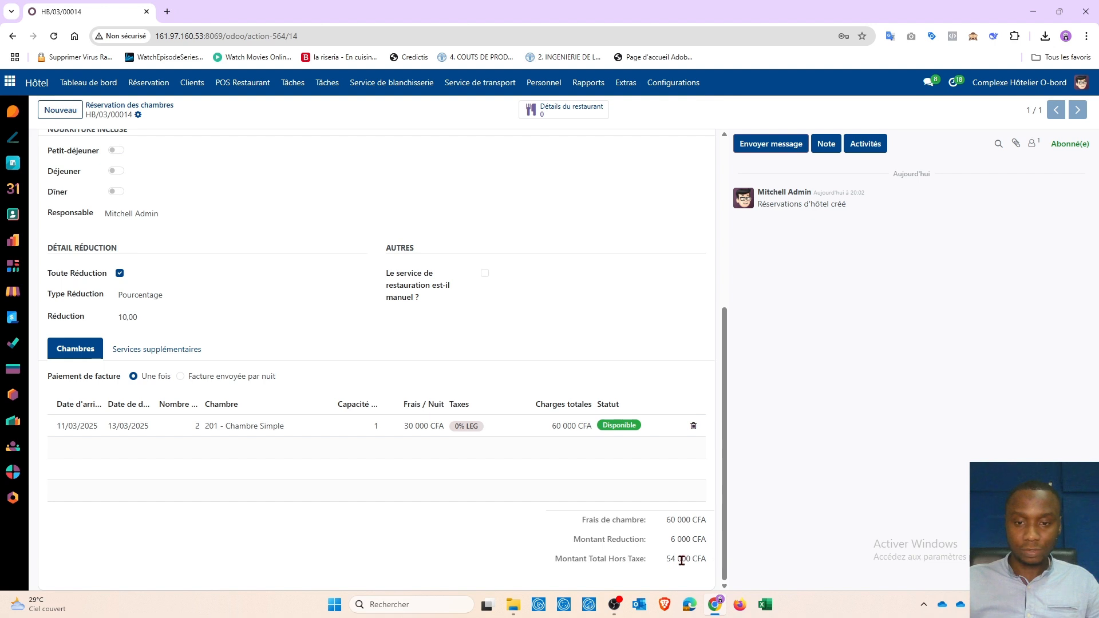
scroll(179, 258, "up", 5)
left_click(142, 144)
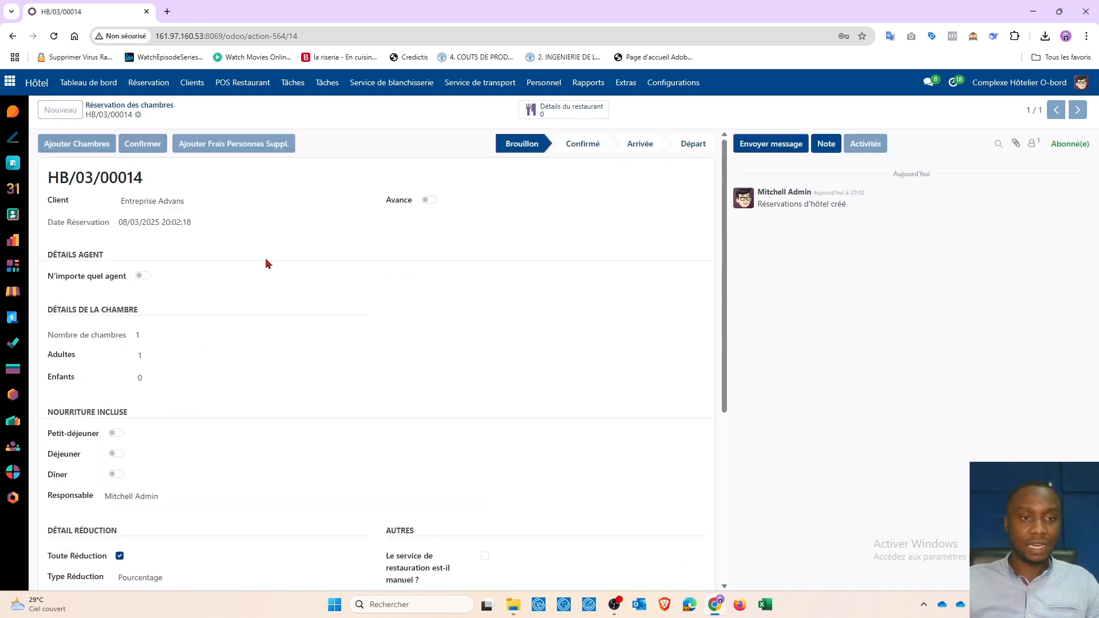
Step: Check HB/03/00014 in and out and generate its 54 000 CFA invoice
left_click(160, 147)
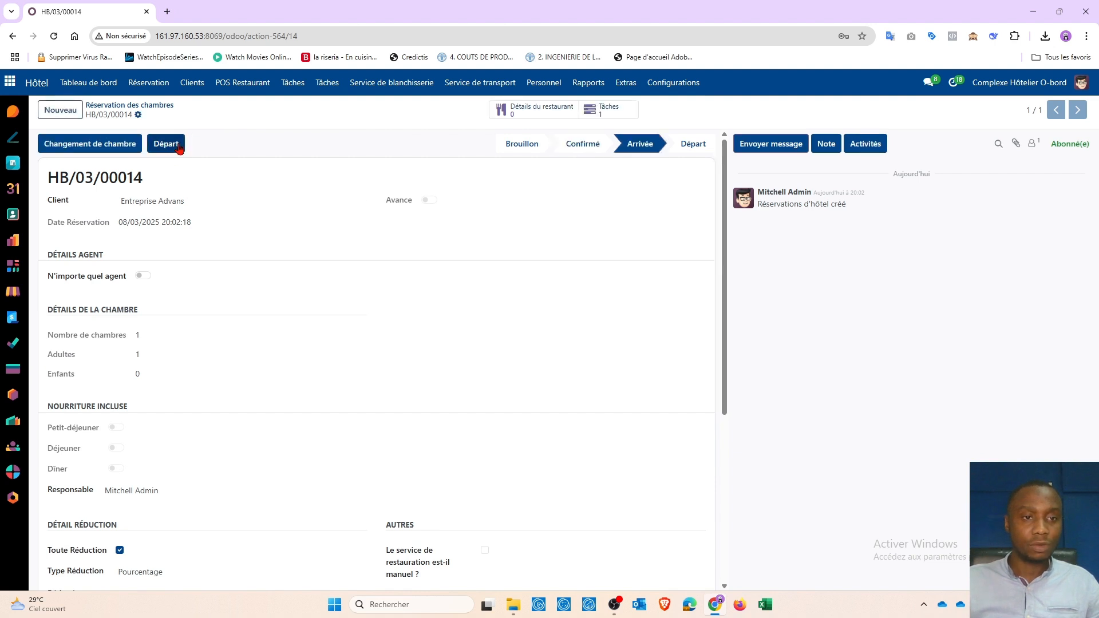
left_click(169, 145)
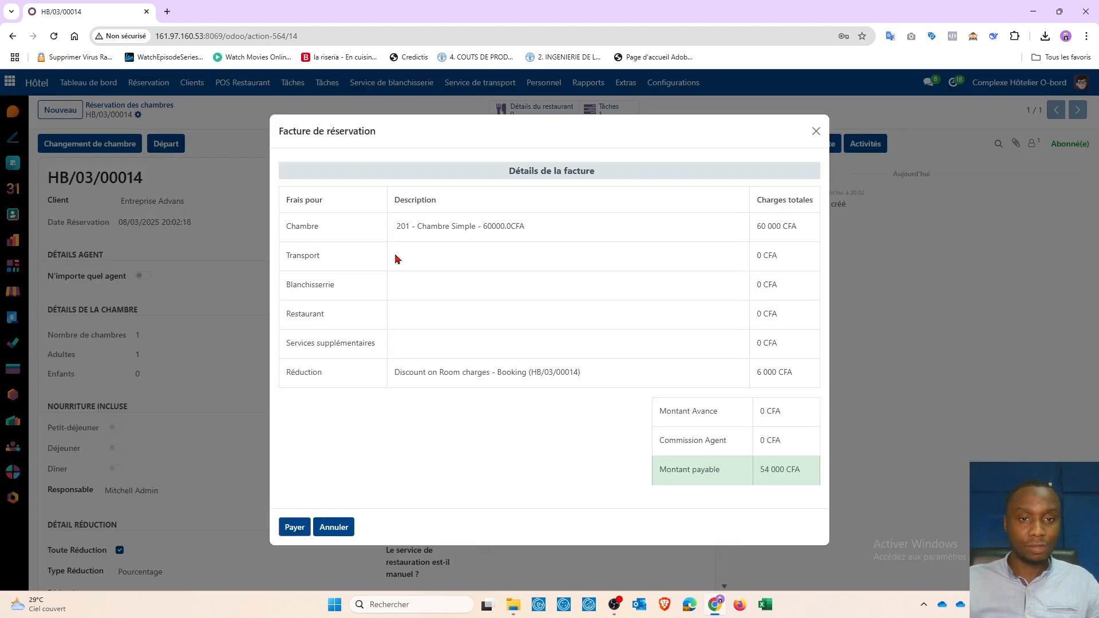
left_click(296, 530)
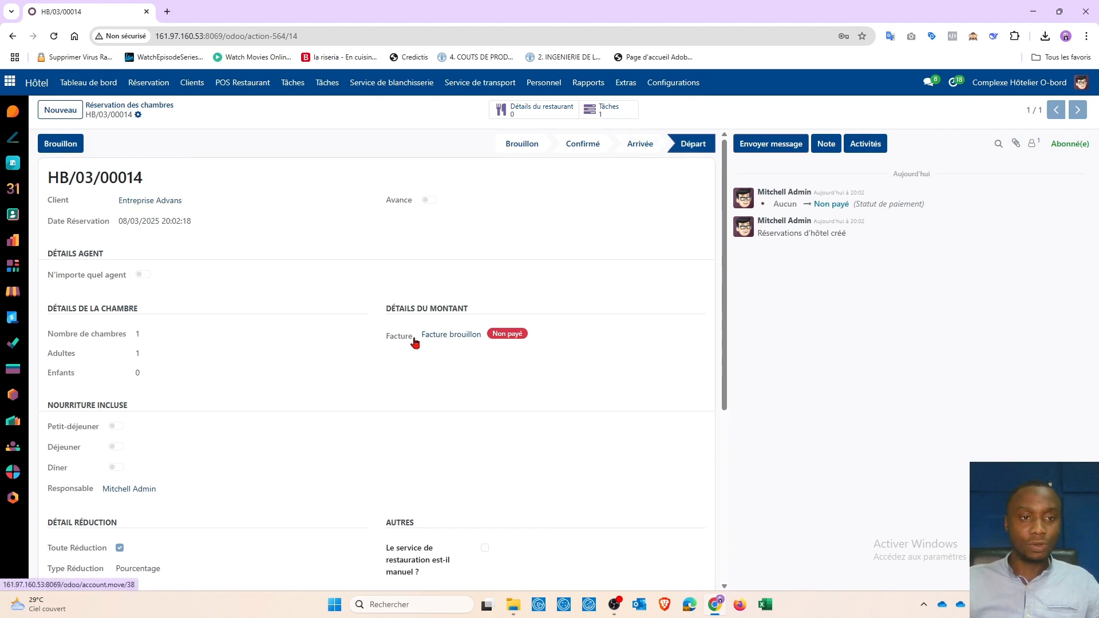
Step: Post the draft invoice FAC/2025/00005 and return to the room reservations list
left_click(448, 339)
left_click(55, 147)
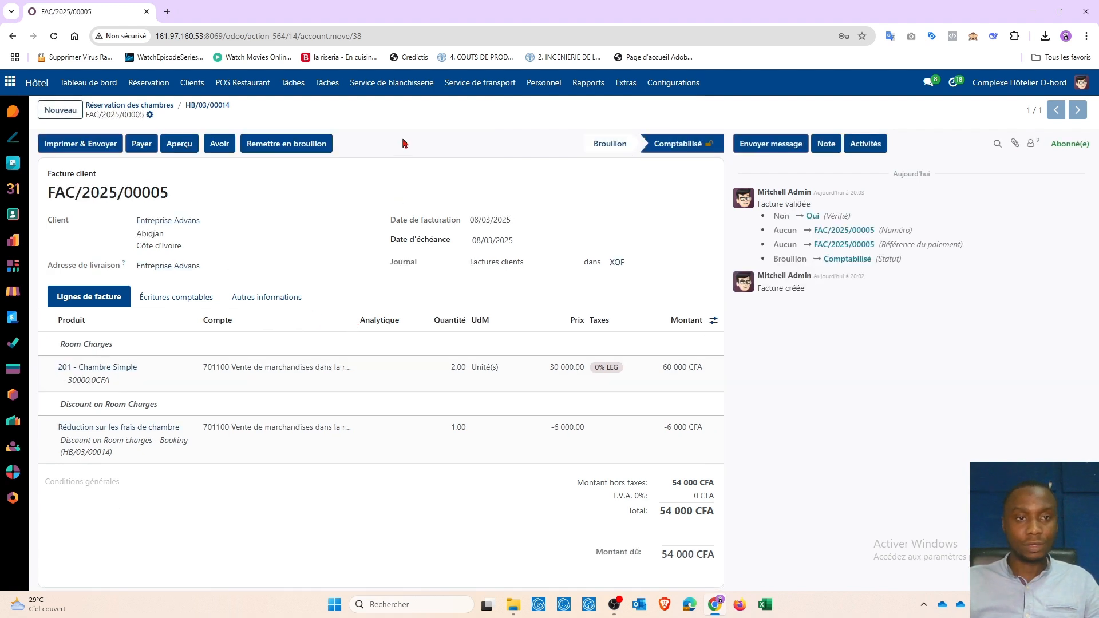
left_click(111, 109)
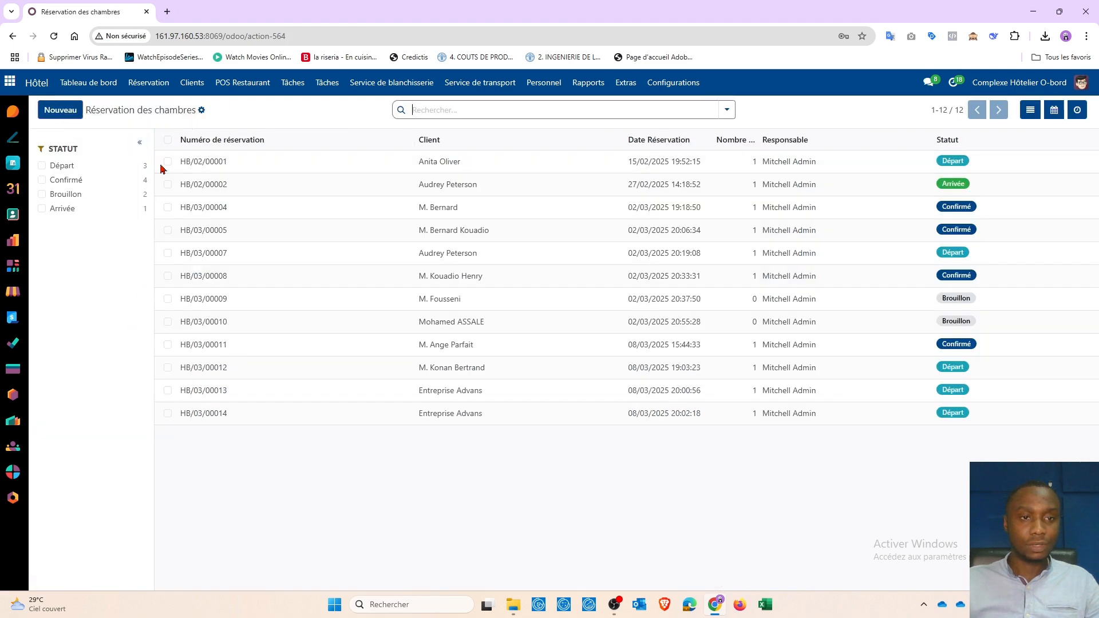
Step: Start a new room reservation with client Entreprise Advans
left_click(150, 85)
left_click(173, 120)
left_click(65, 112)
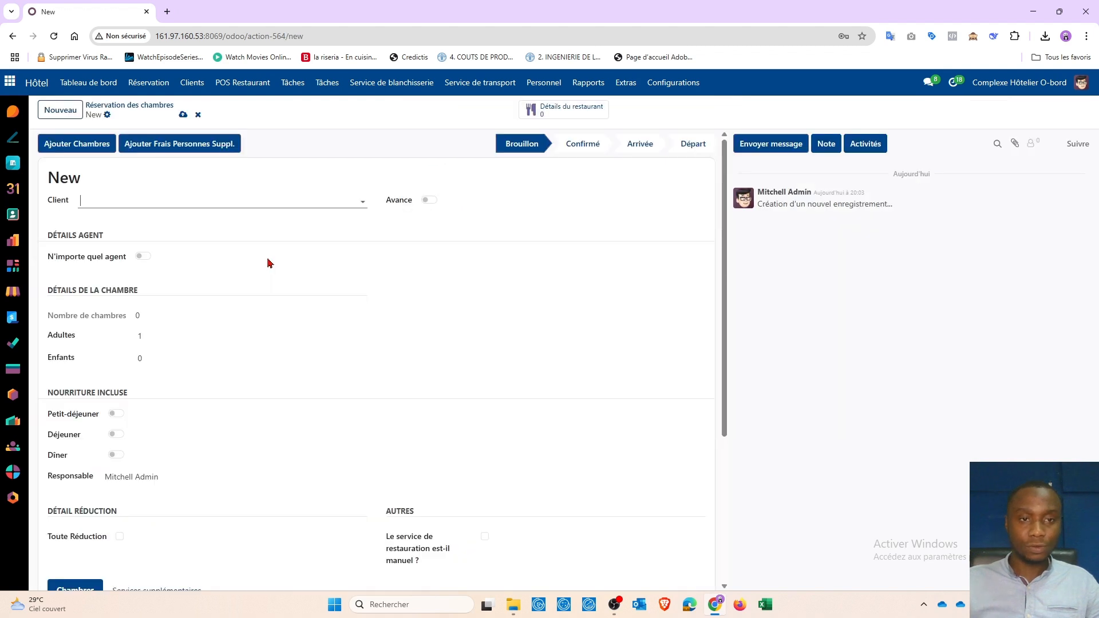
left_click(135, 199)
type("Advn")
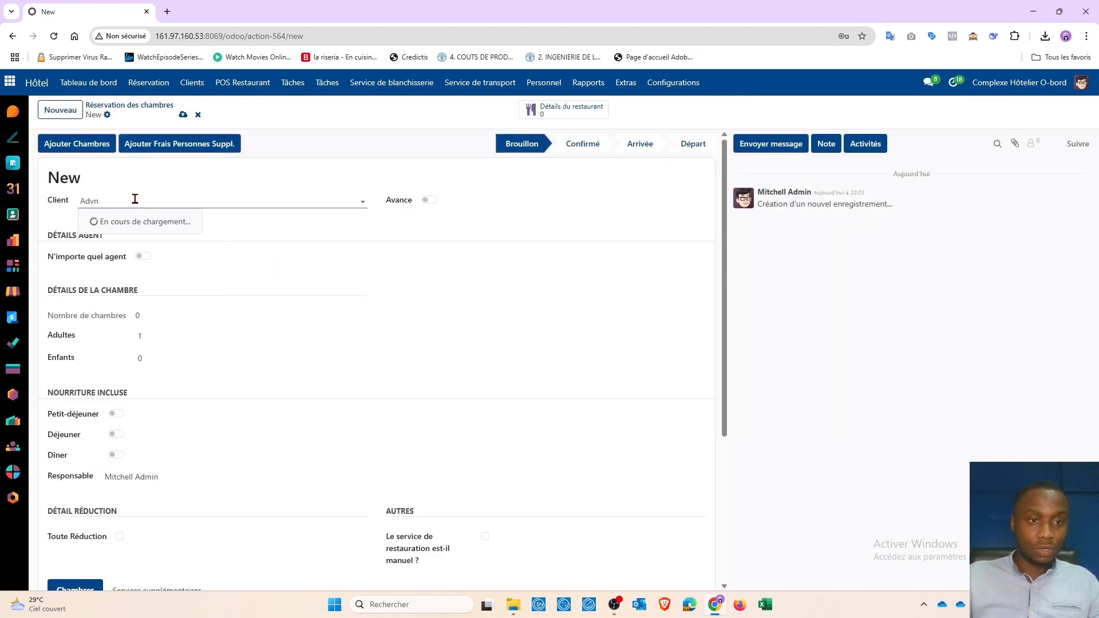
key("BackSpace")
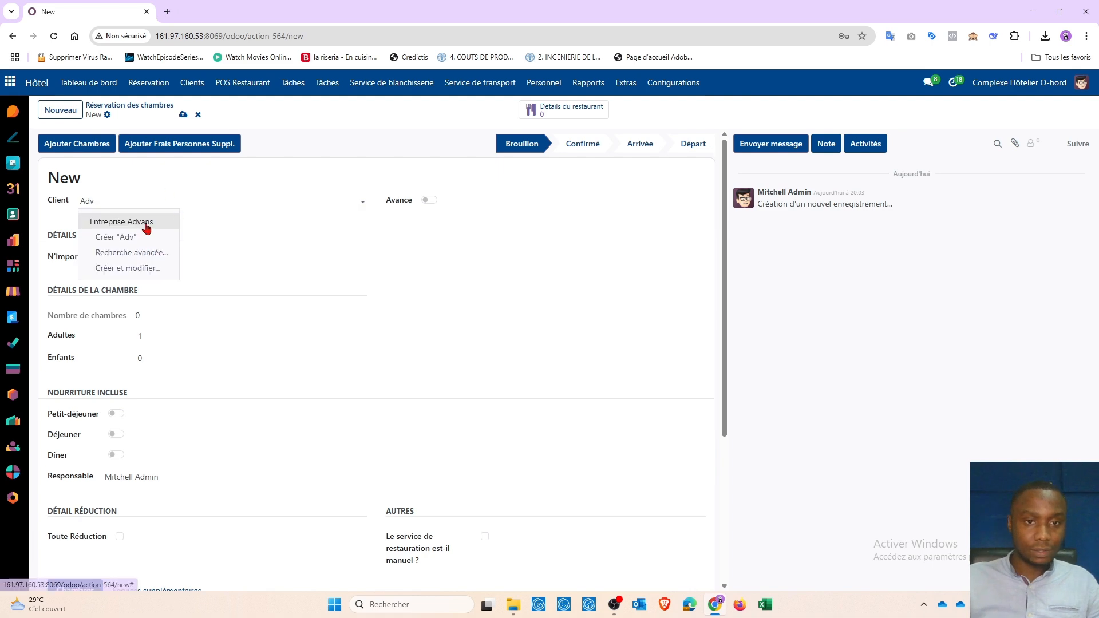
left_click(147, 227)
Step: Apply a 10% percentage discount to the whole reservation and save it as HB/03/00015
scroll(141, 315, "down", 4)
left_click(119, 315)
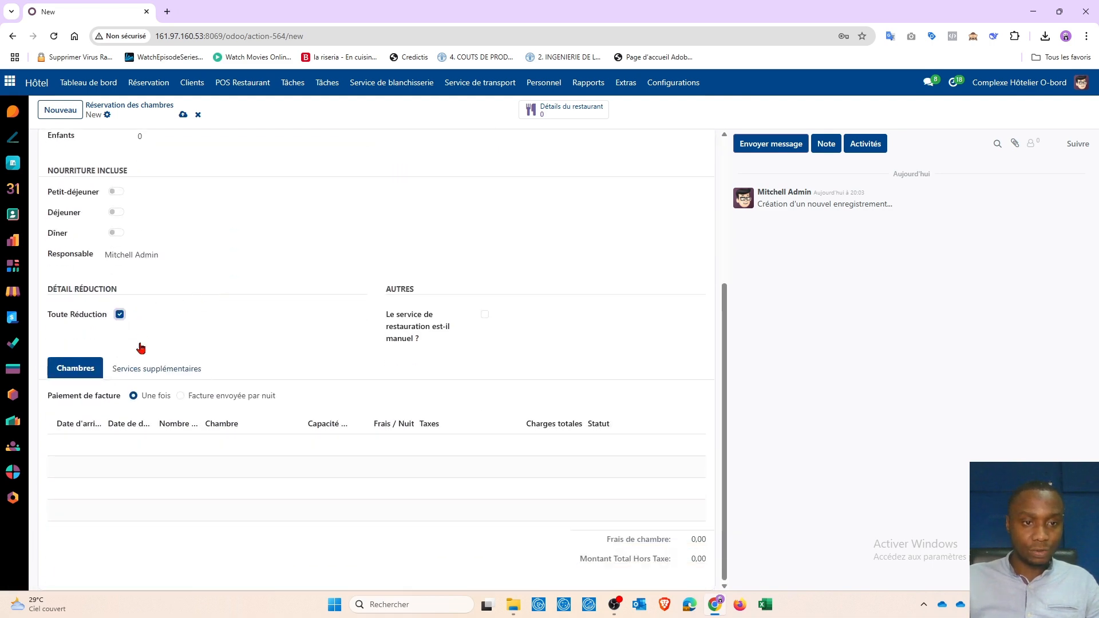
left_click(137, 340)
left_click(139, 353)
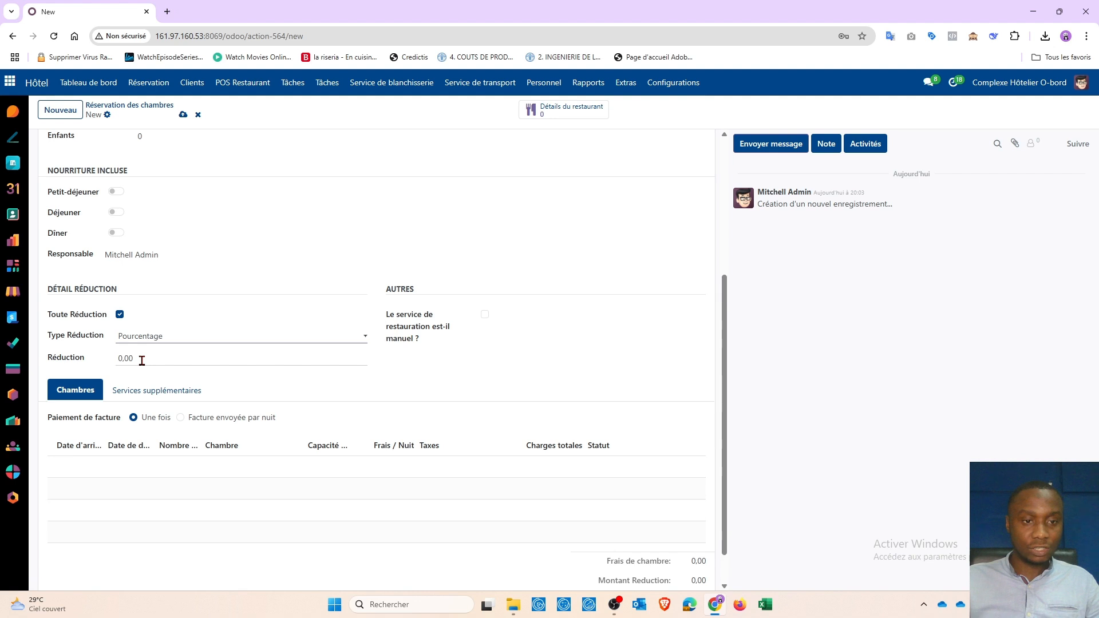
left_click(131, 359)
type("10")
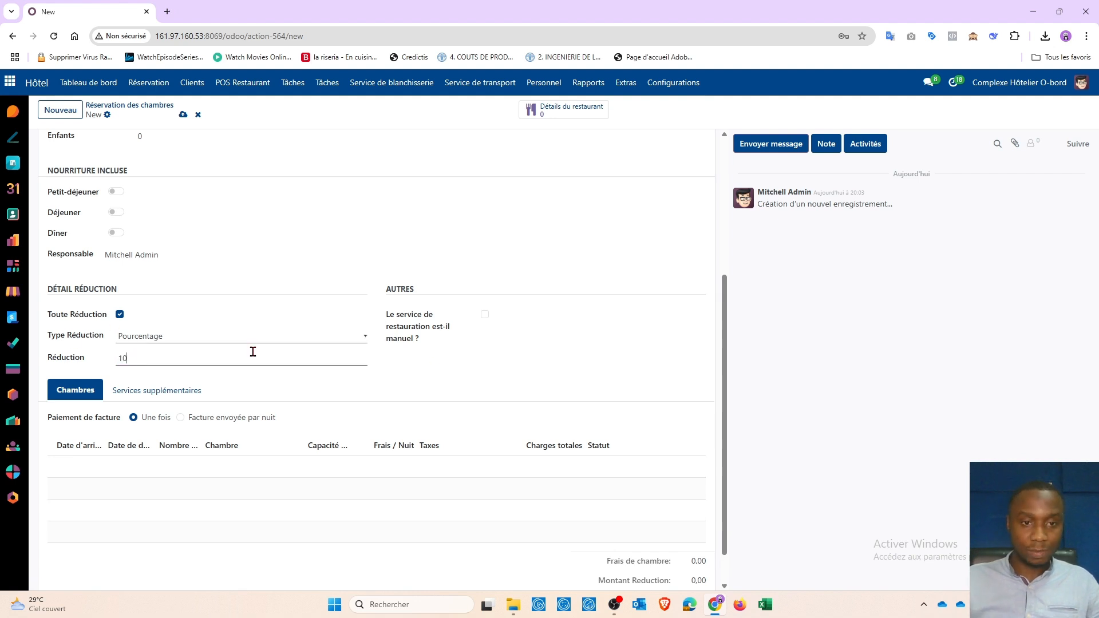
left_click(483, 364)
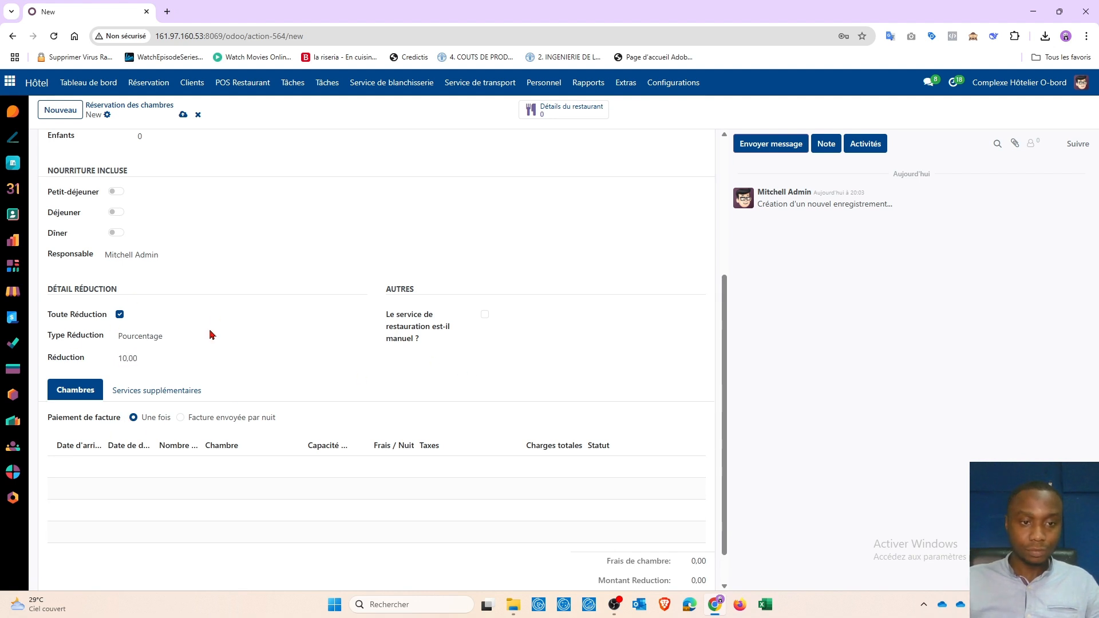
scroll(212, 335, "up", 4)
left_click(82, 145)
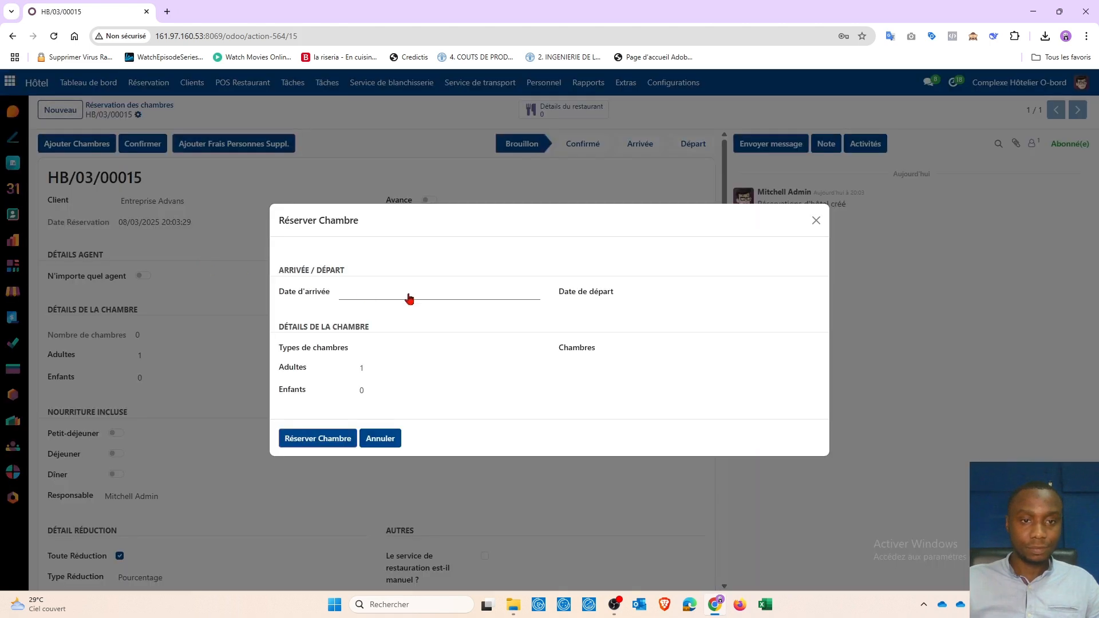
Step: Set the stay from 19 March 2025 to 23 March 2025
left_click(418, 294)
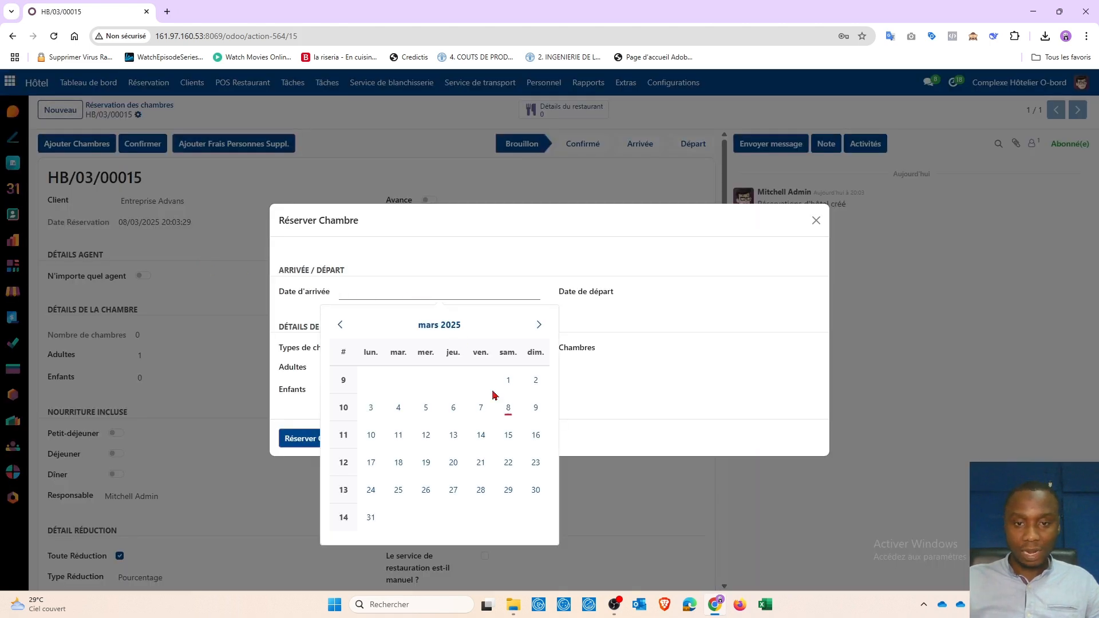
left_click(426, 462)
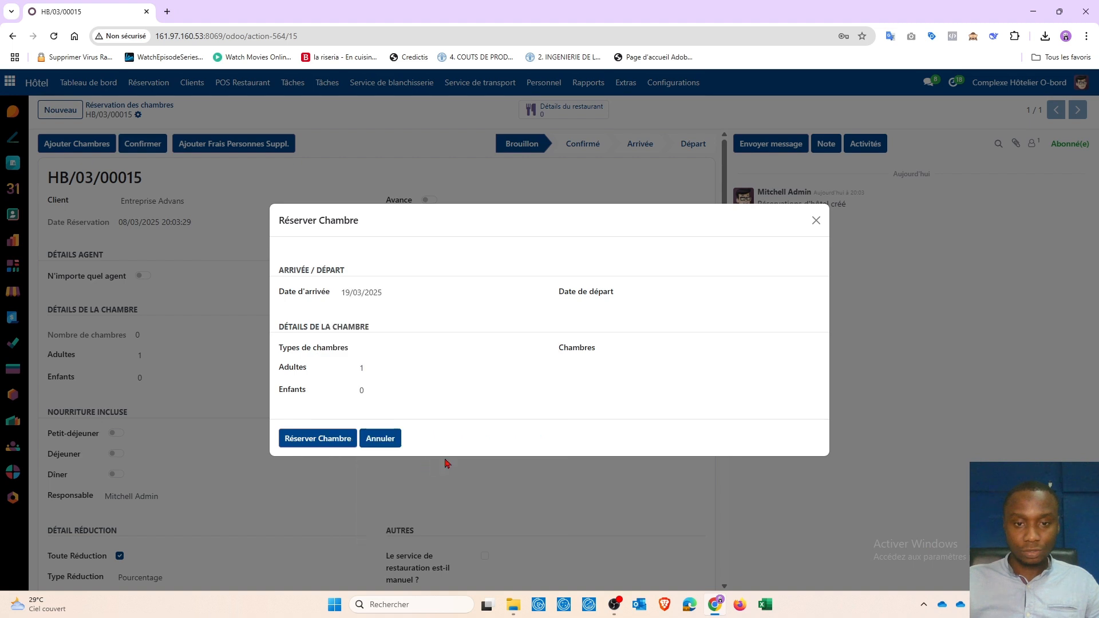
left_click(637, 293)
left_click(812, 466)
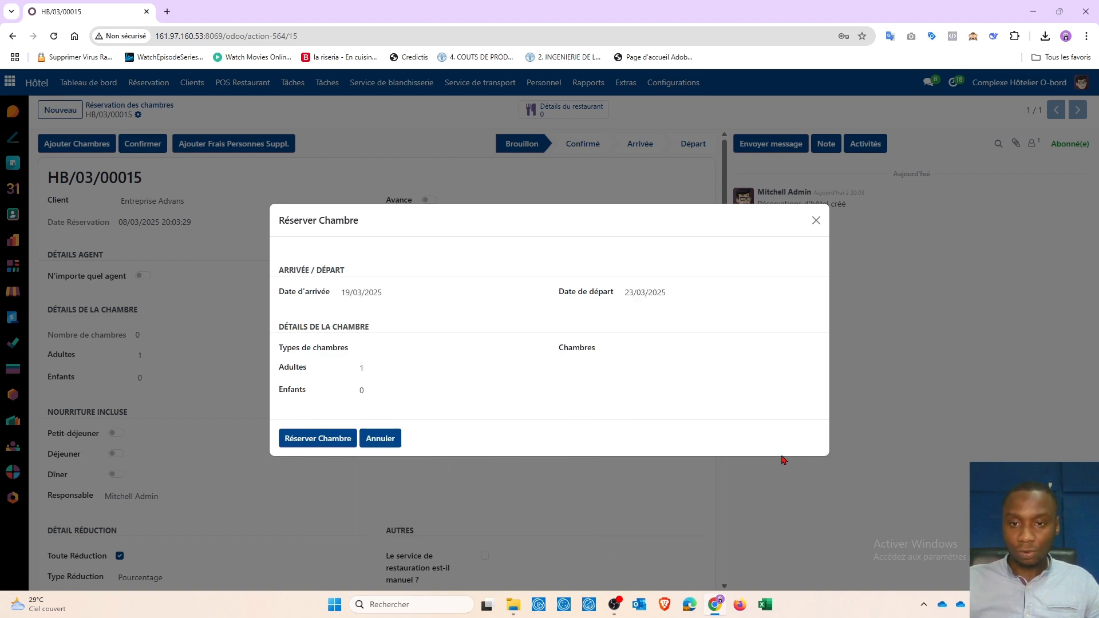
Step: Choose room type Chambre Simple, pick room 203, and book it onto the reservation
left_click(405, 350)
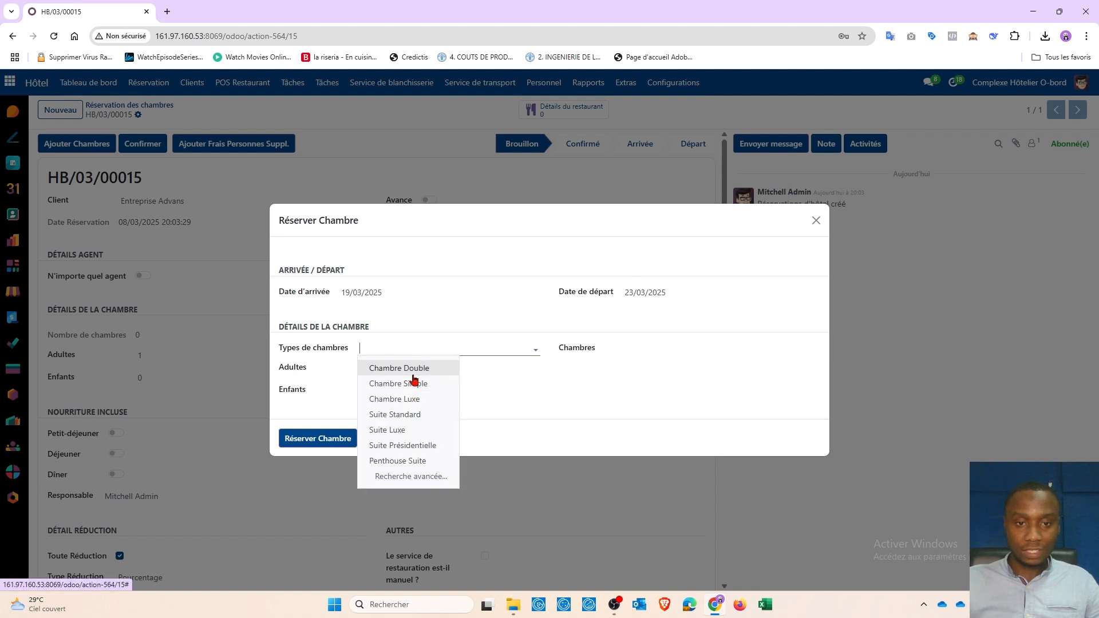
left_click(413, 369)
left_click(421, 348)
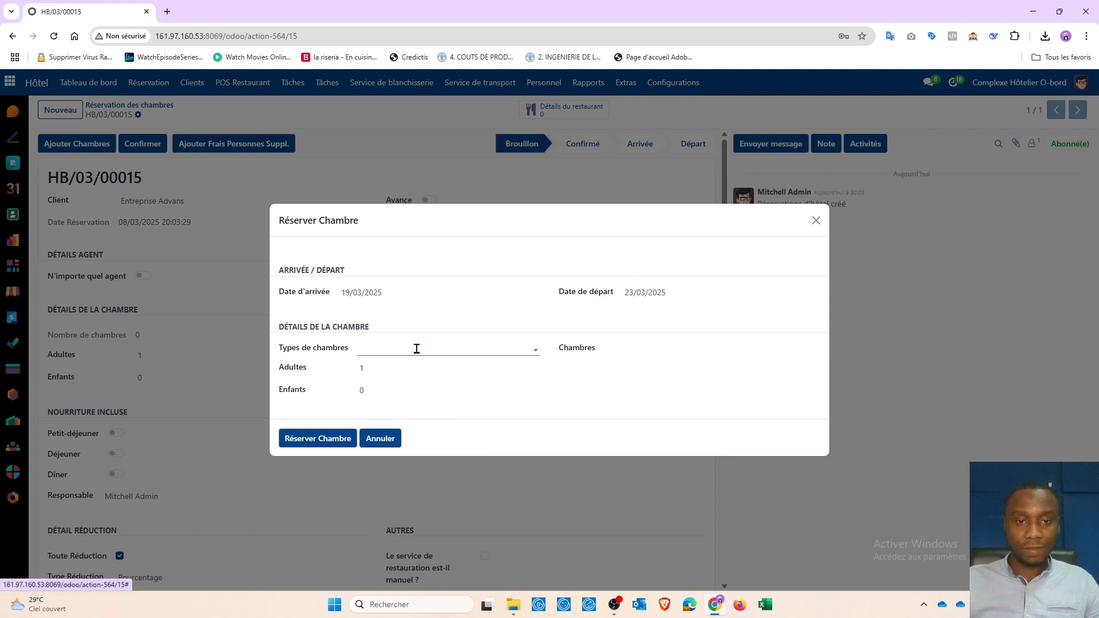
left_click(414, 346)
left_click(443, 389)
left_click(639, 350)
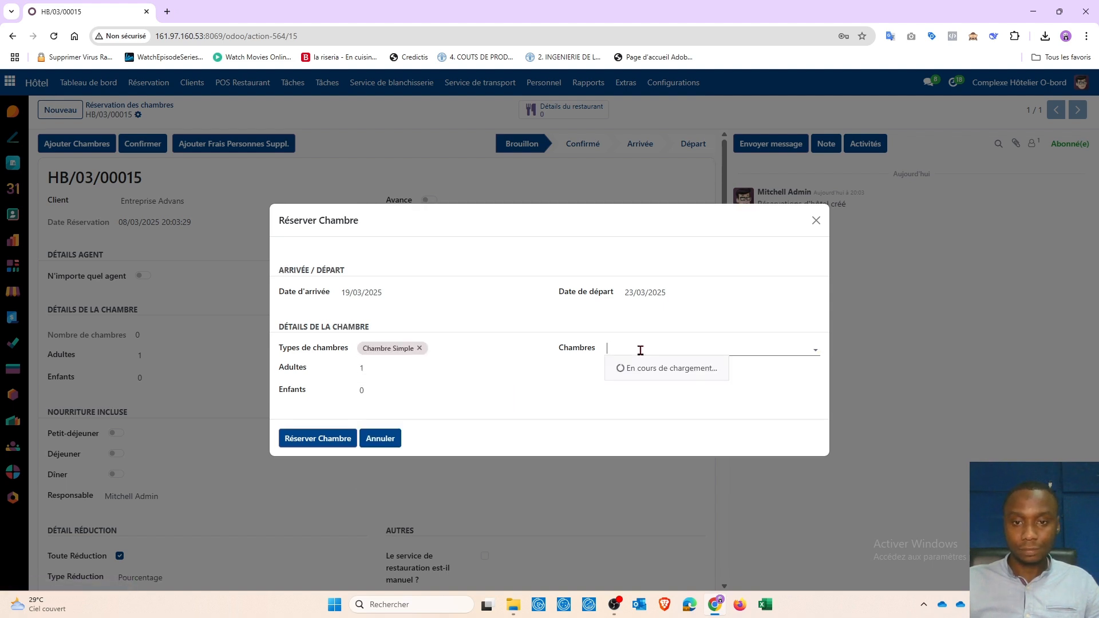
left_click(641, 351)
left_click(641, 351)
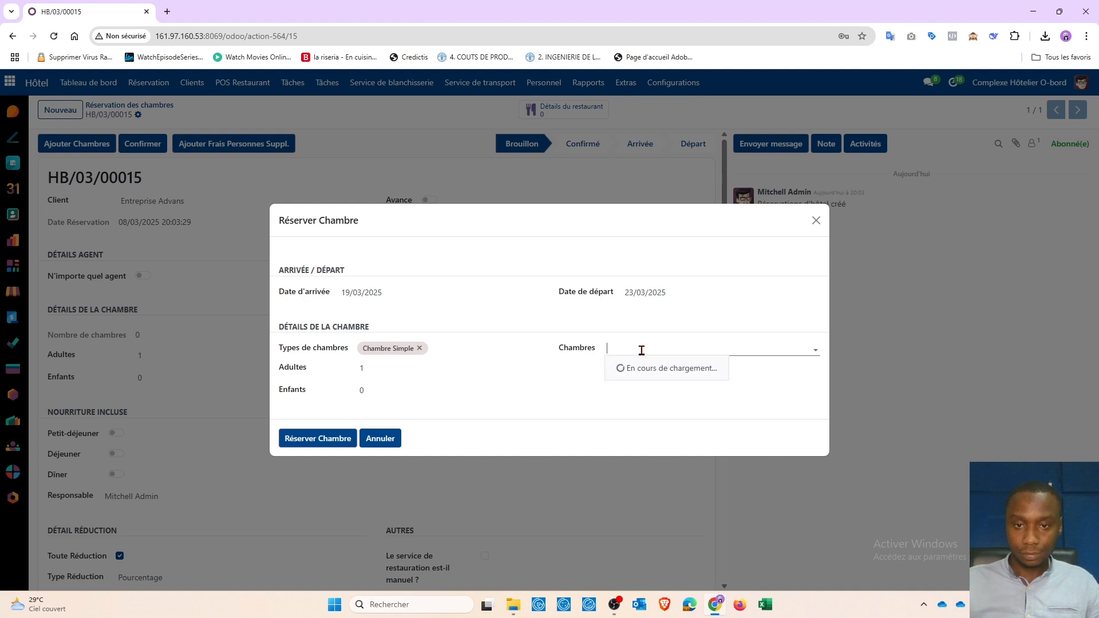
left_click(658, 444)
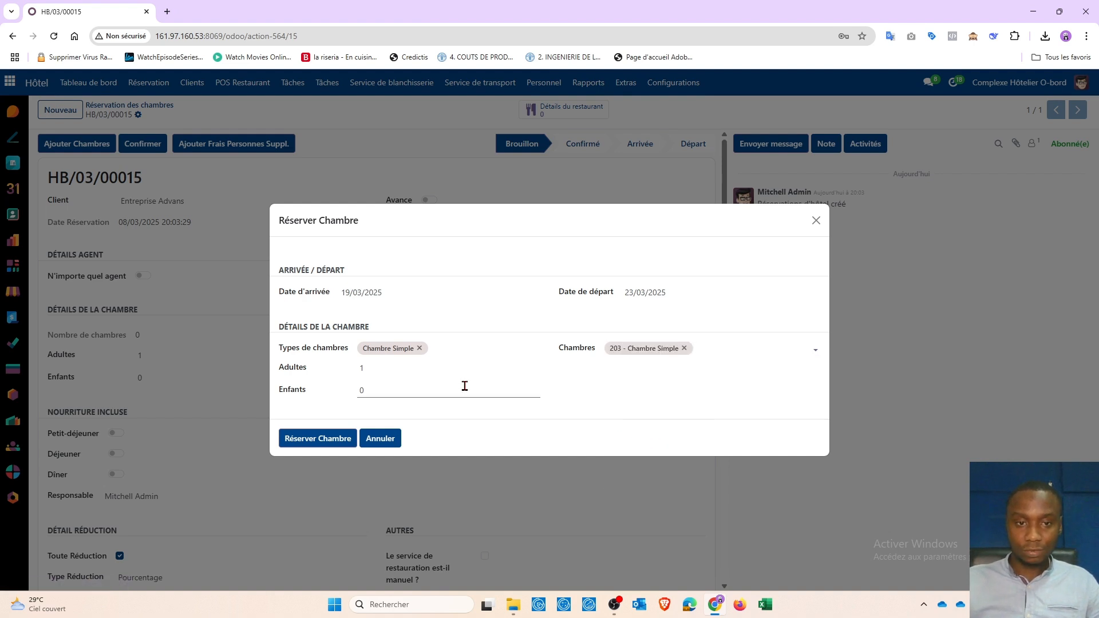
left_click(313, 439)
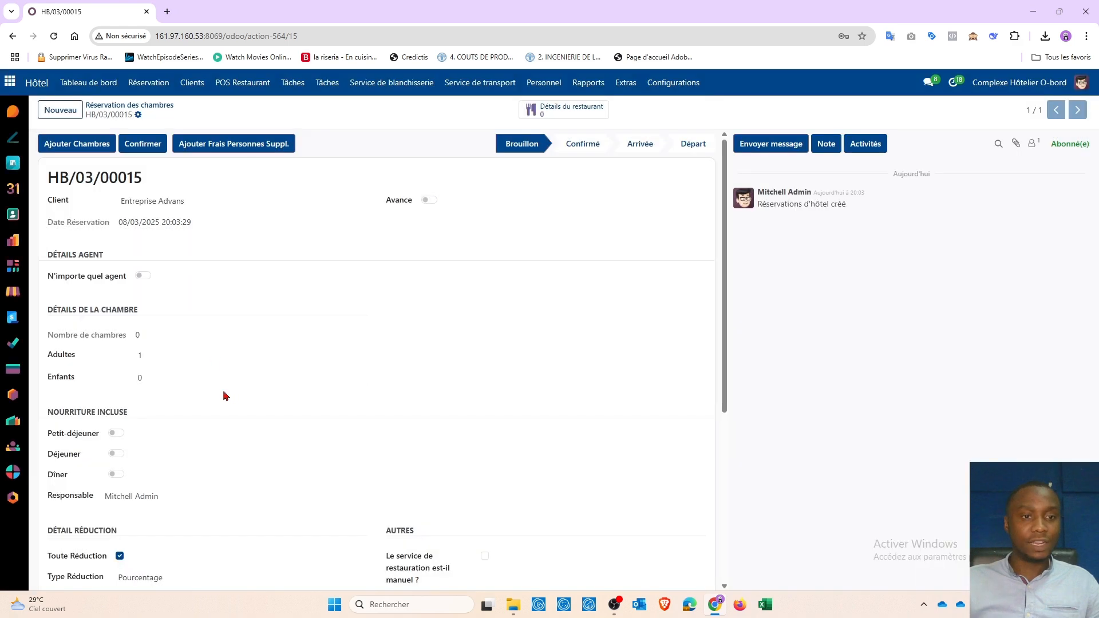
Step: Confirm reservation HB/03/00015
scroll(209, 258, "down", 5)
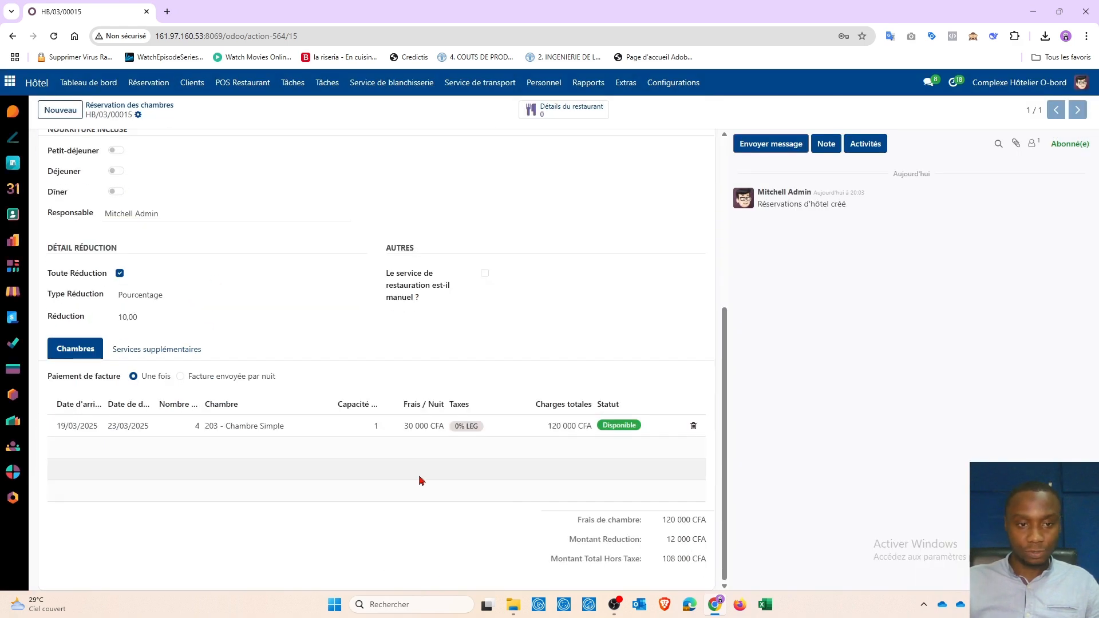
scroll(344, 435, "up", 5)
left_click(152, 146)
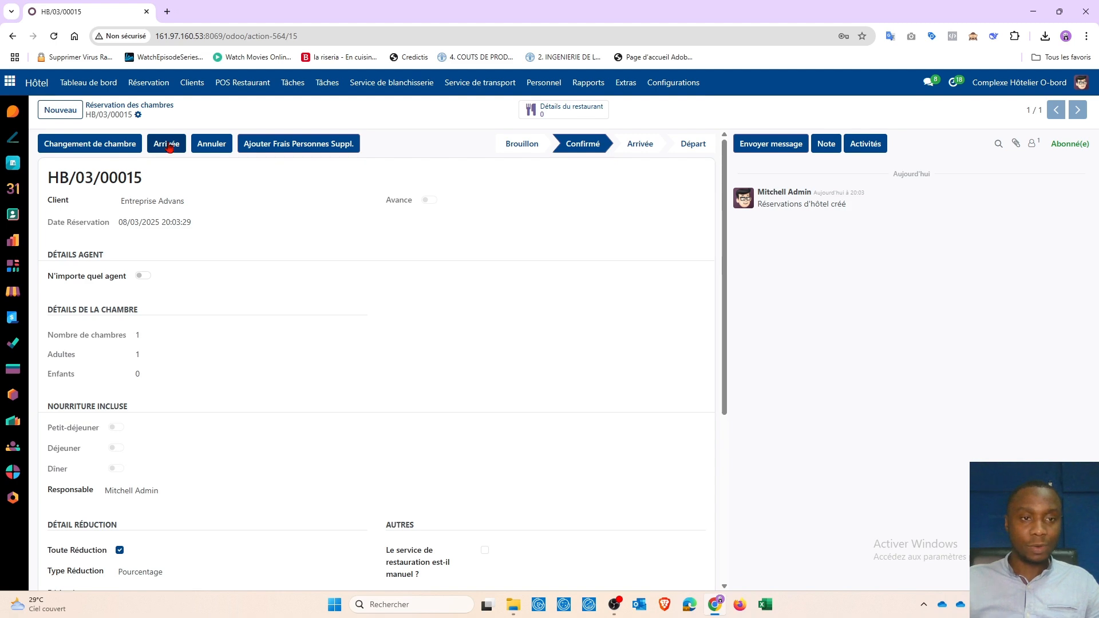
Step: Review the reservation's proof details, then check the guest in to the Arrivée stage
scroll(169, 147, "down", 5)
left_click(142, 352)
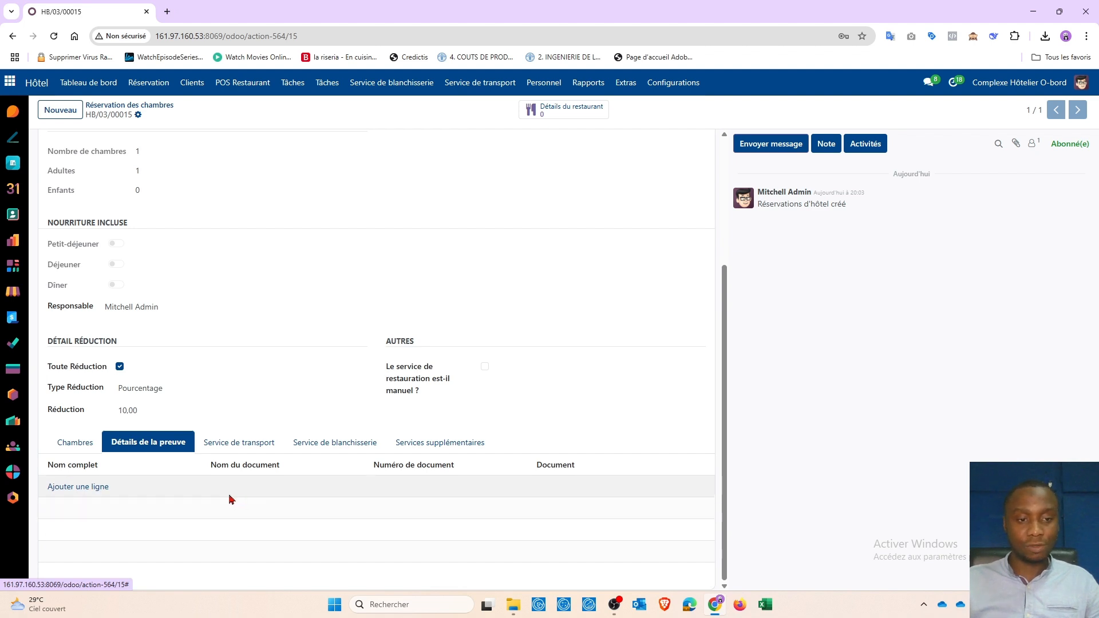
scroll(240, 361, "up", 3)
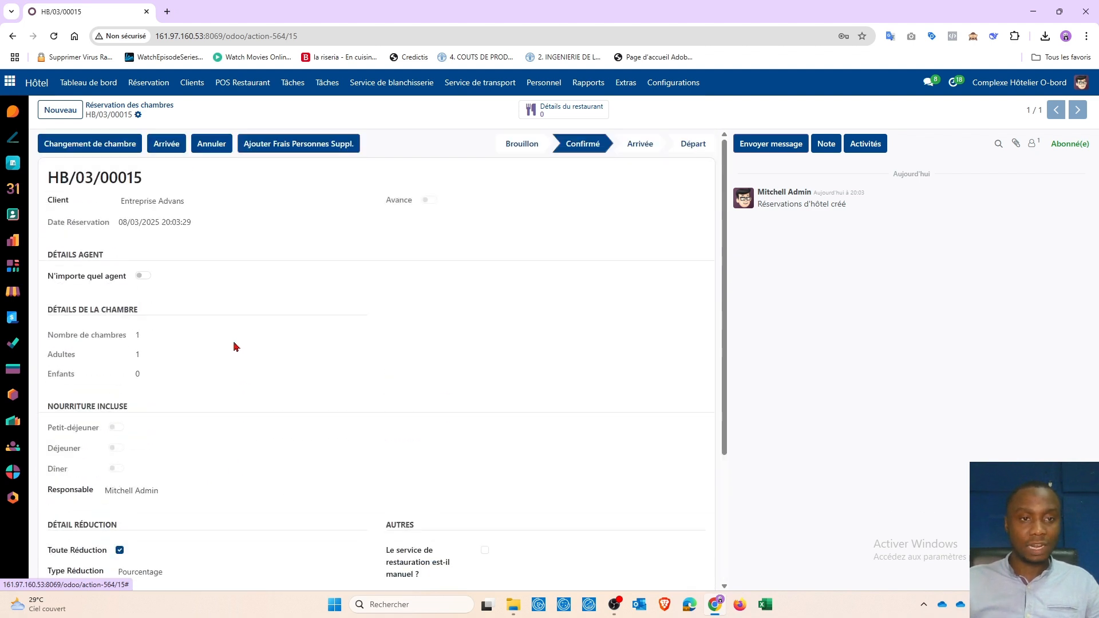
left_click(168, 147)
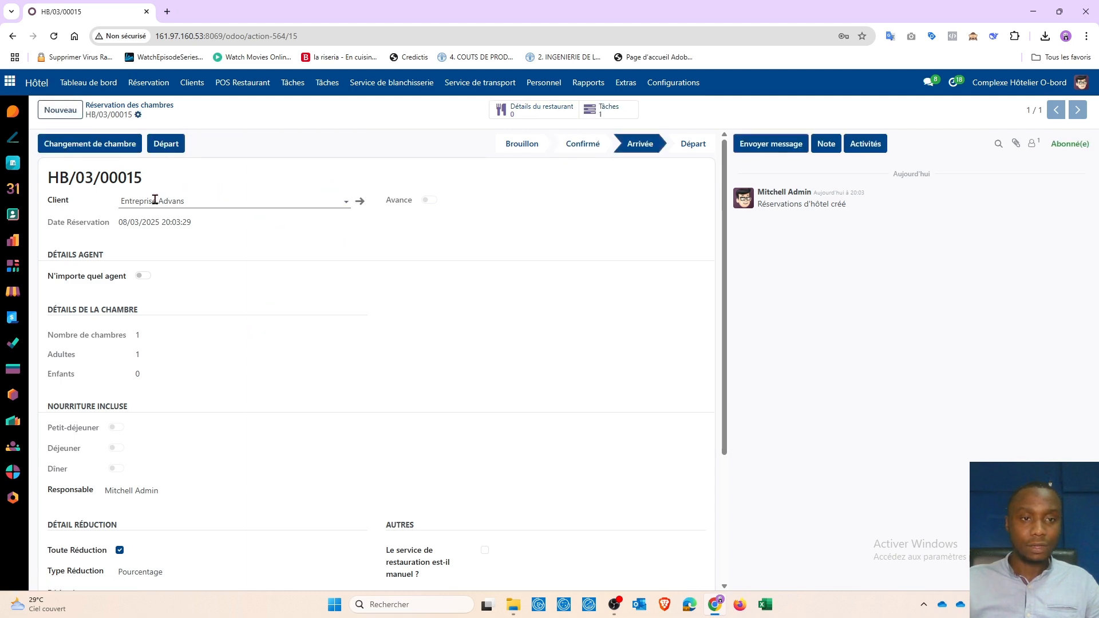
Step: Check out HB/03/00015, pay its 108 000 CFA invoice FAC/2025/00006, and return to the dashboard
left_click(174, 144)
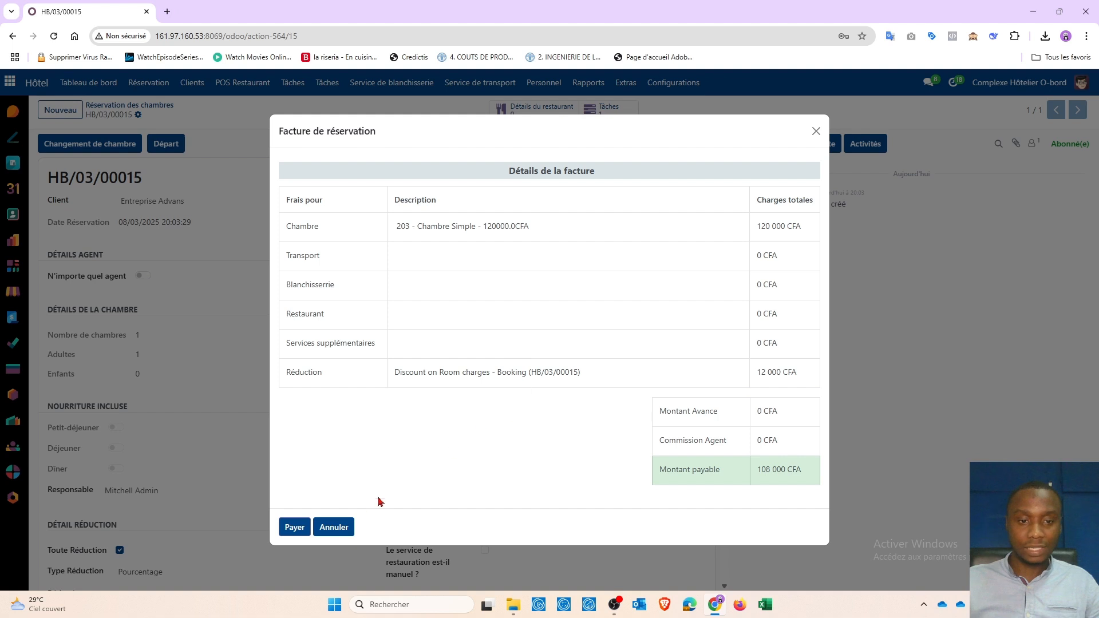
left_click(289, 528)
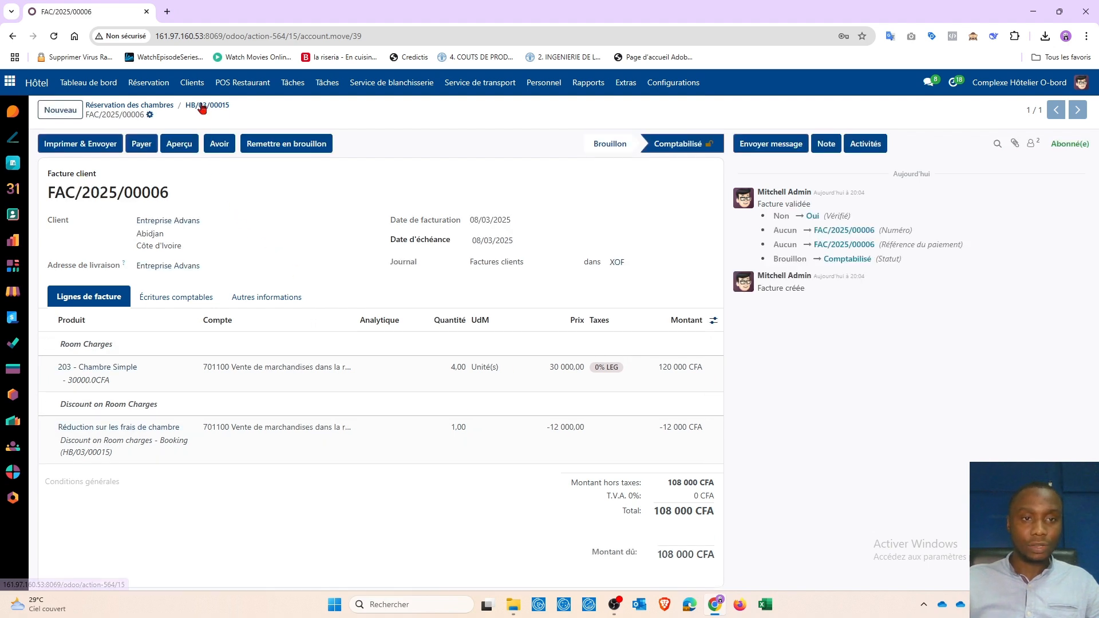
left_click(75, 86)
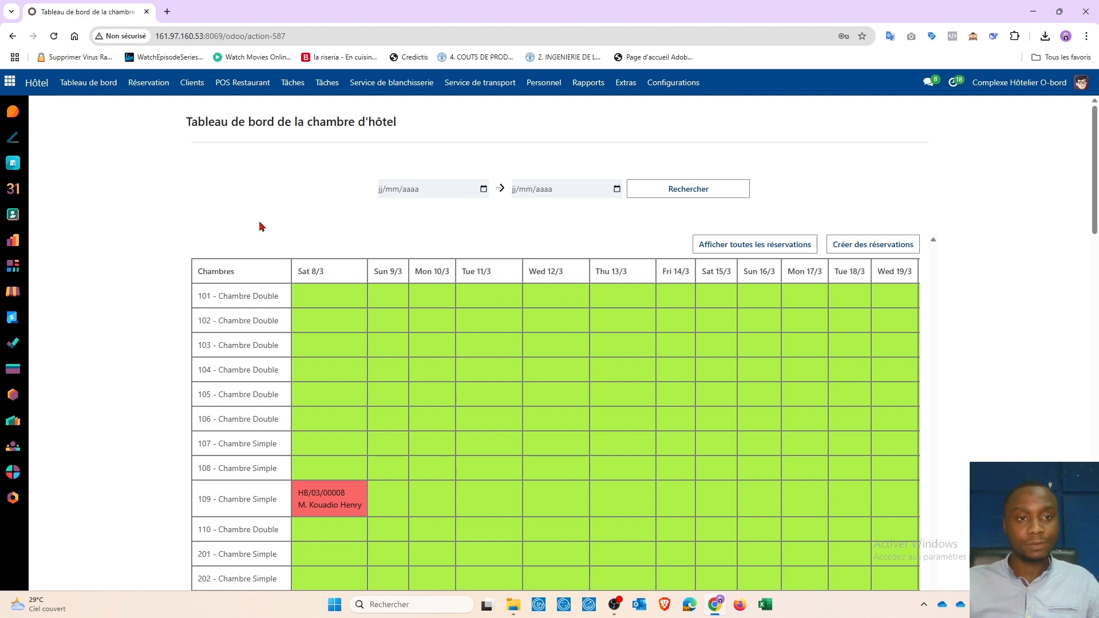
Step: Find Entreprise Advans in Clients, view its 189 000 CFA statement, and open FAC/2025/00006
left_click(193, 84)
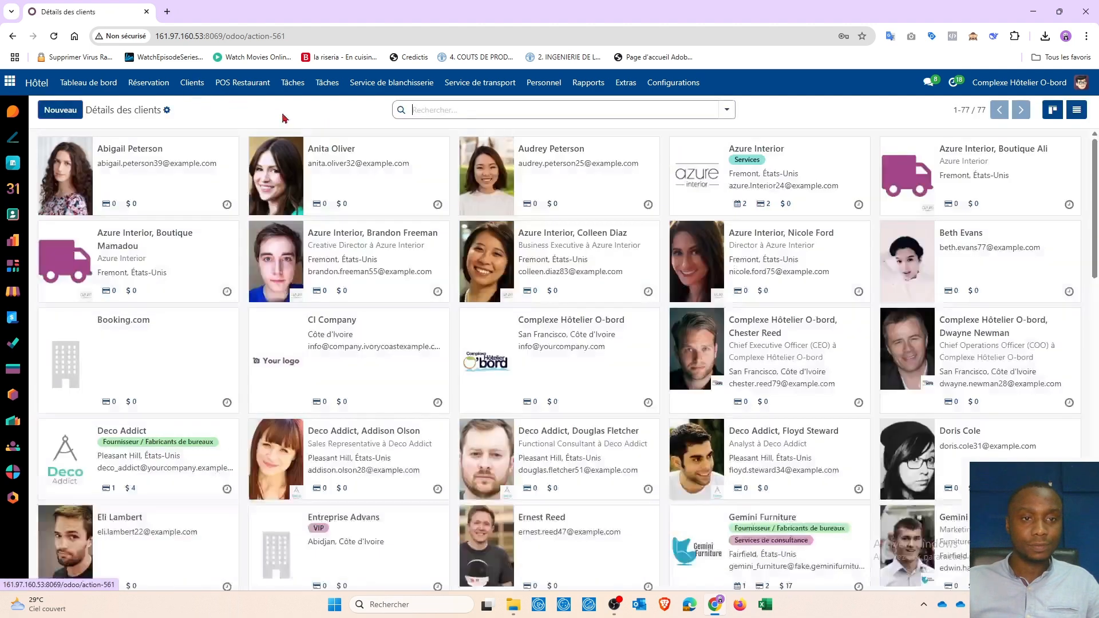
left_click(450, 110)
type("Advans")
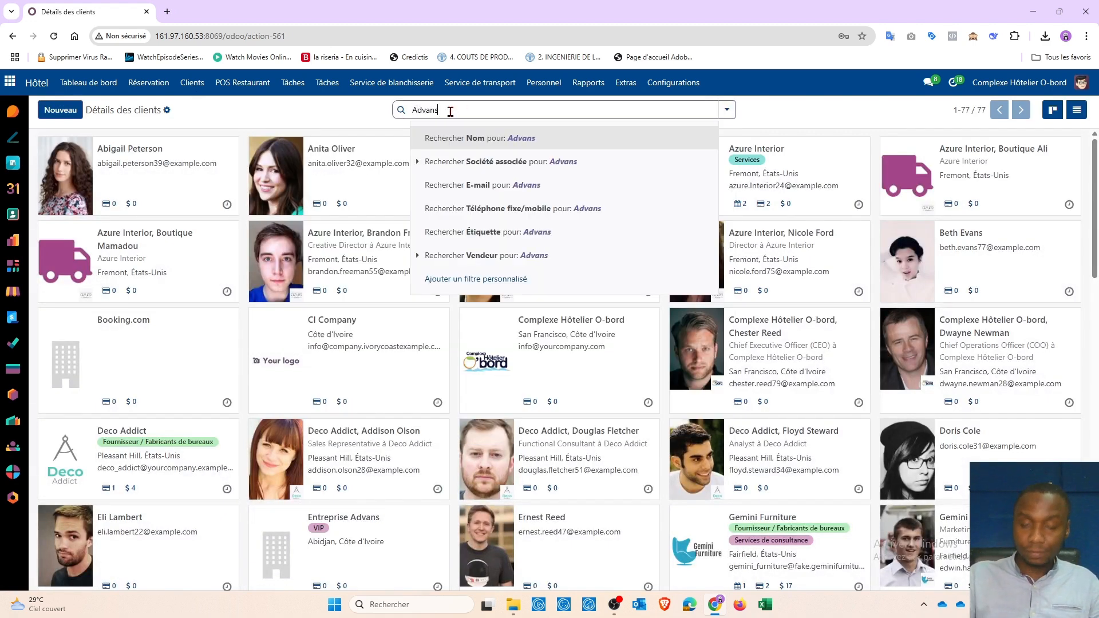
key("Return")
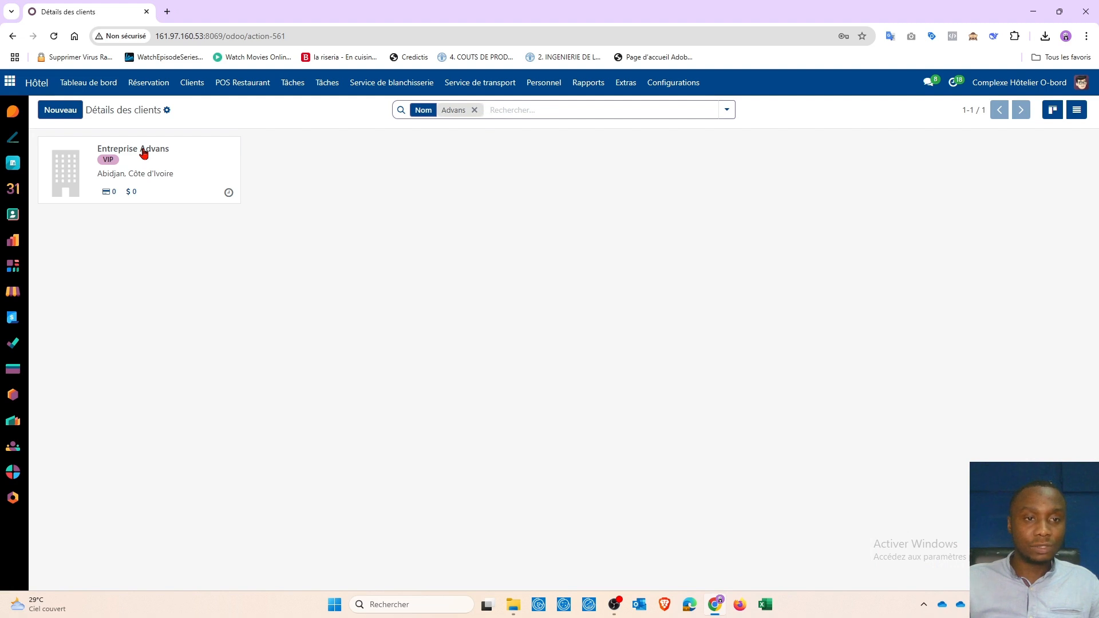
left_click(143, 153)
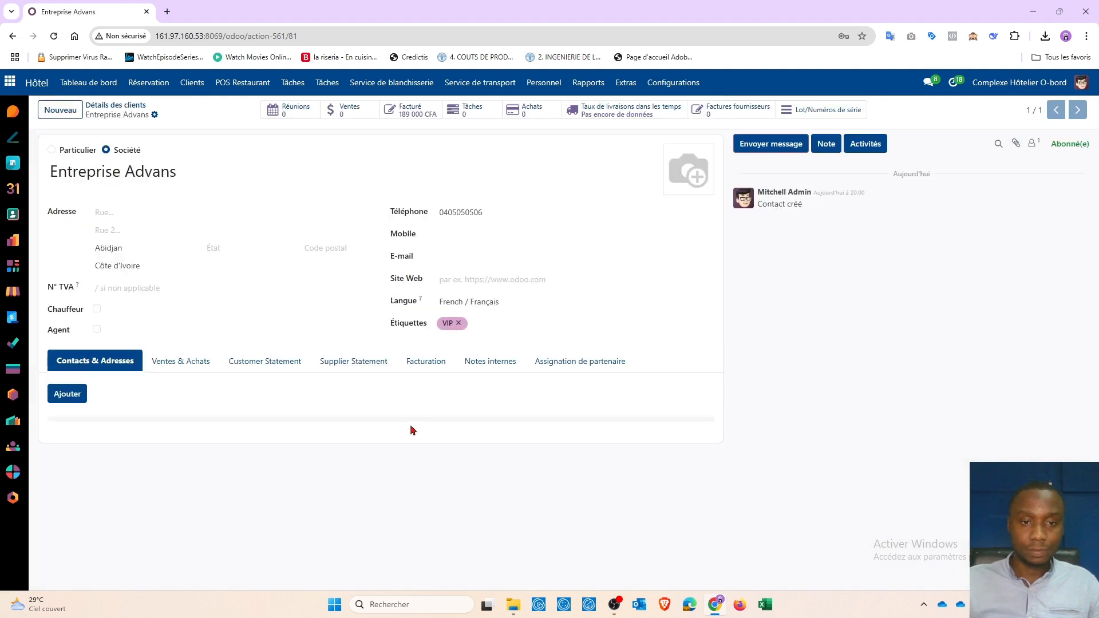
left_click(261, 365)
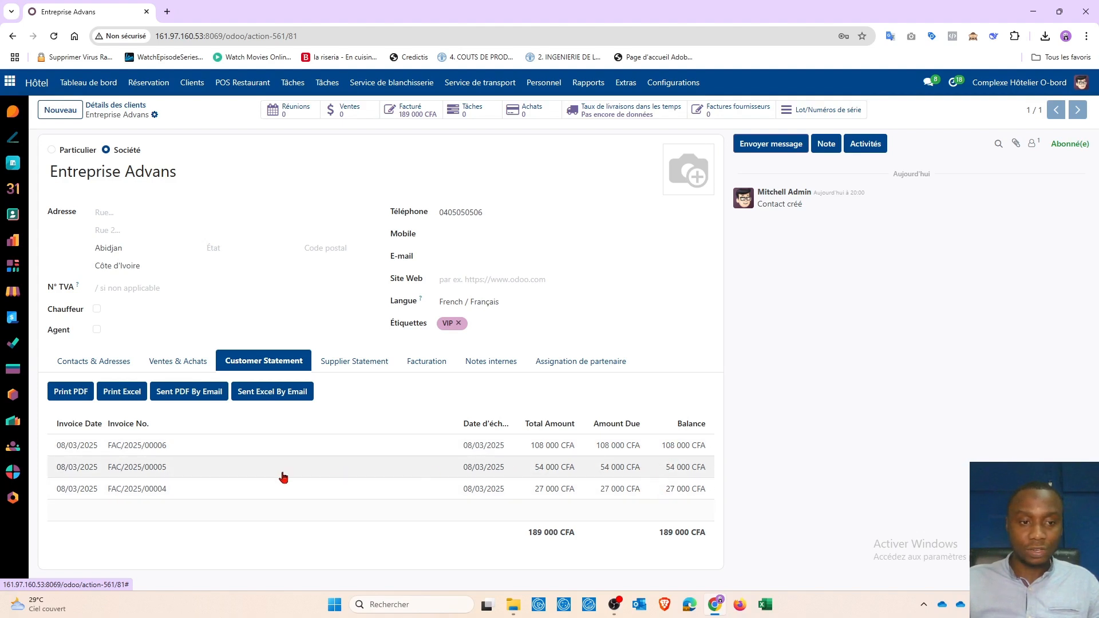
left_click(157, 466)
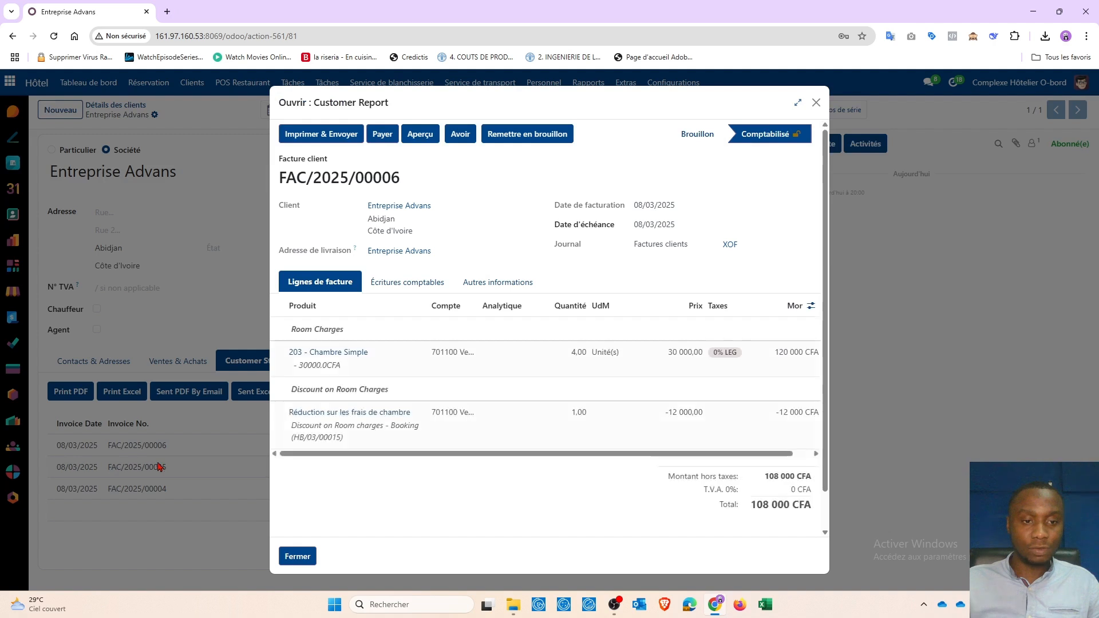
Step: Close invoice FAC/2025/00006 and download the Entreprise Advans statement as a PDF
left_click(816, 103)
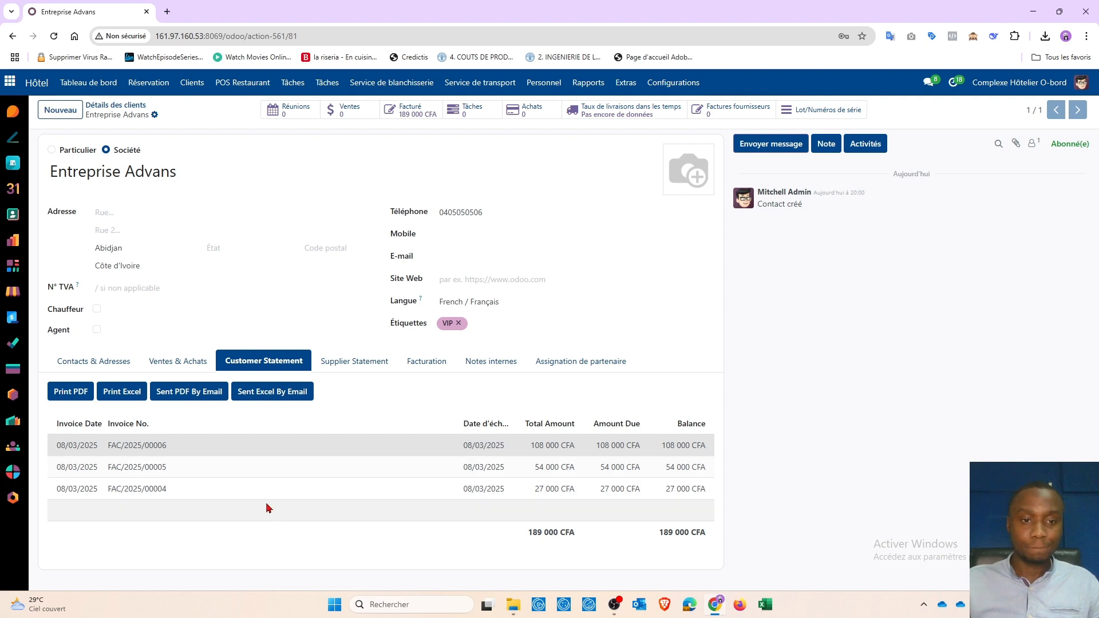
left_click(77, 392)
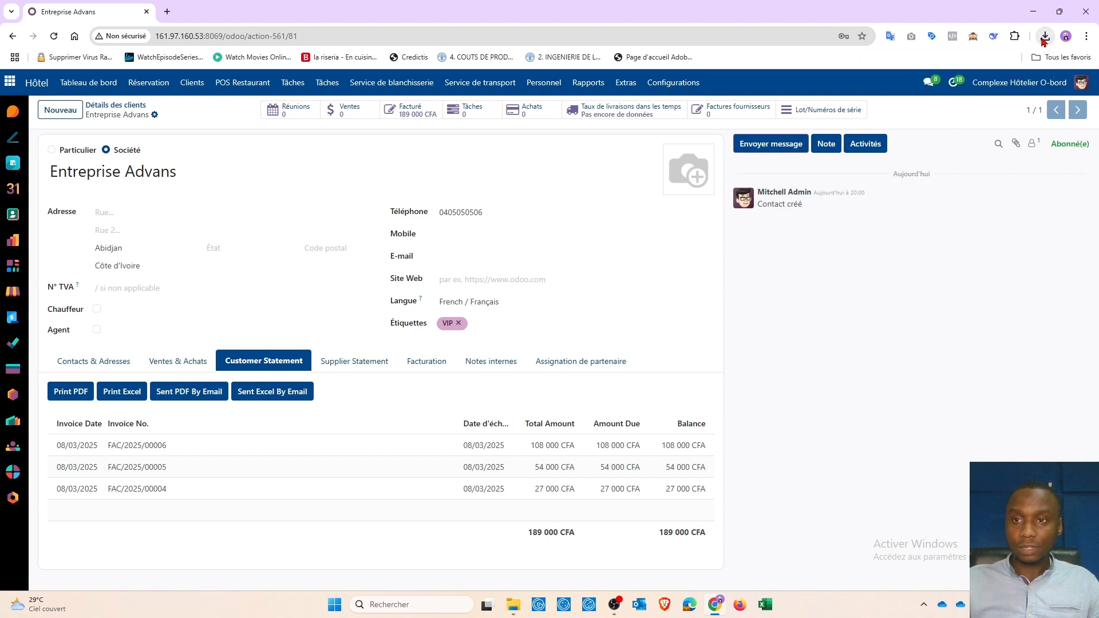
left_click(1045, 38)
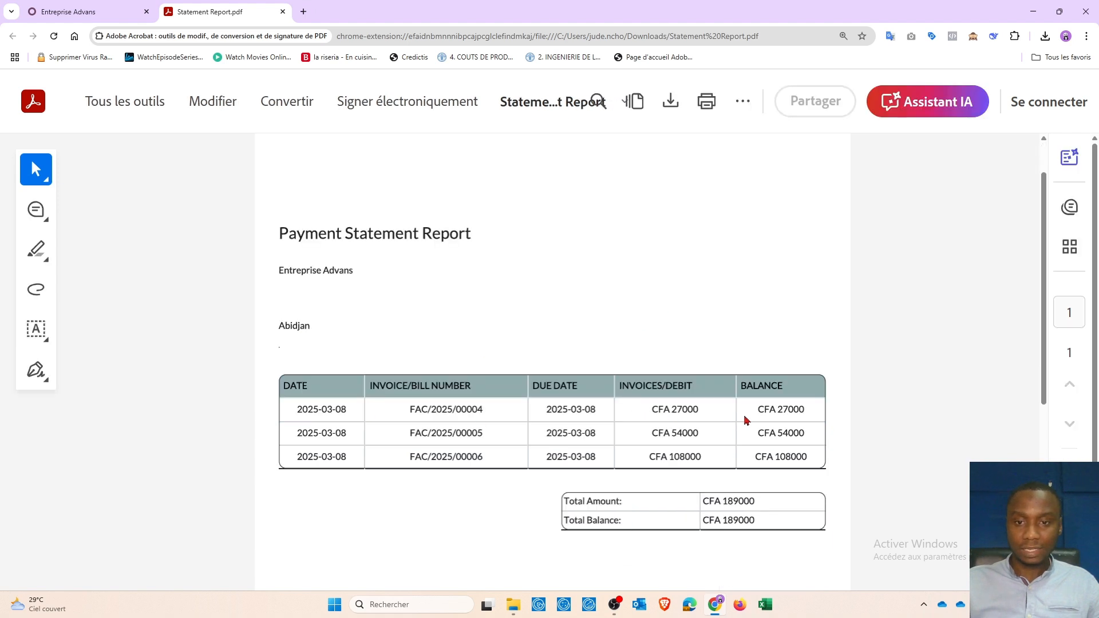
scroll(744, 416, "down", 2)
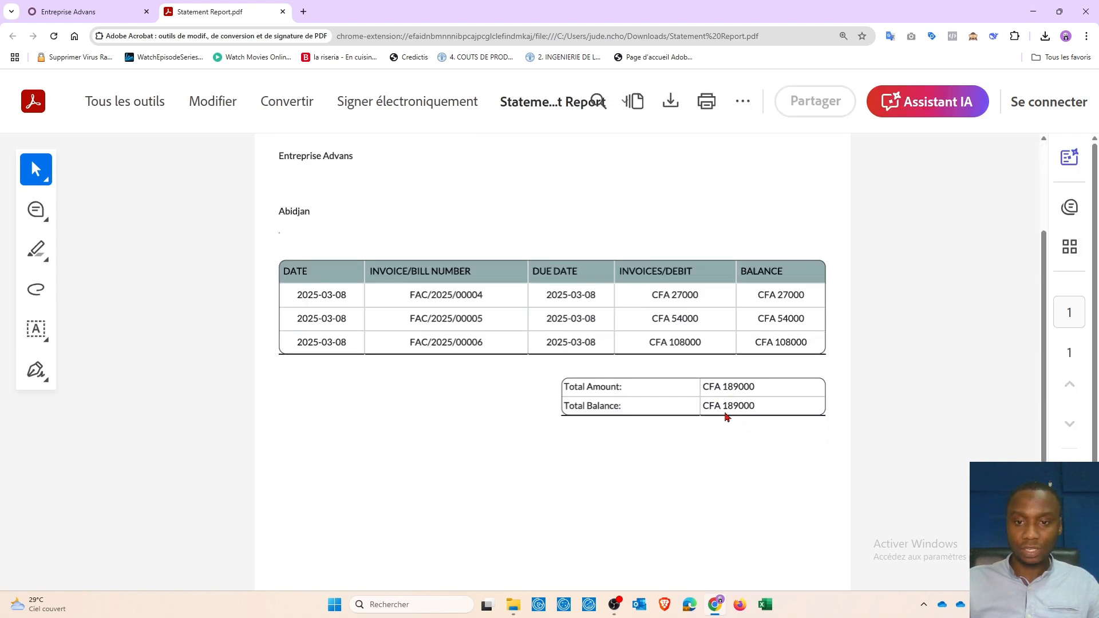
left_click(283, 11)
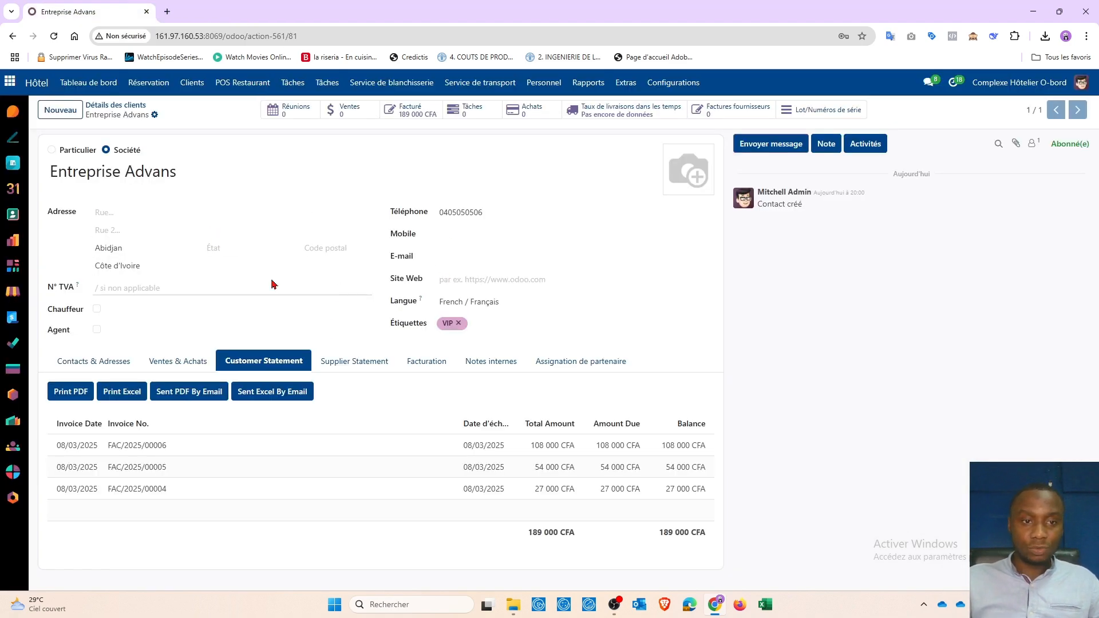
left_click(451, 255)
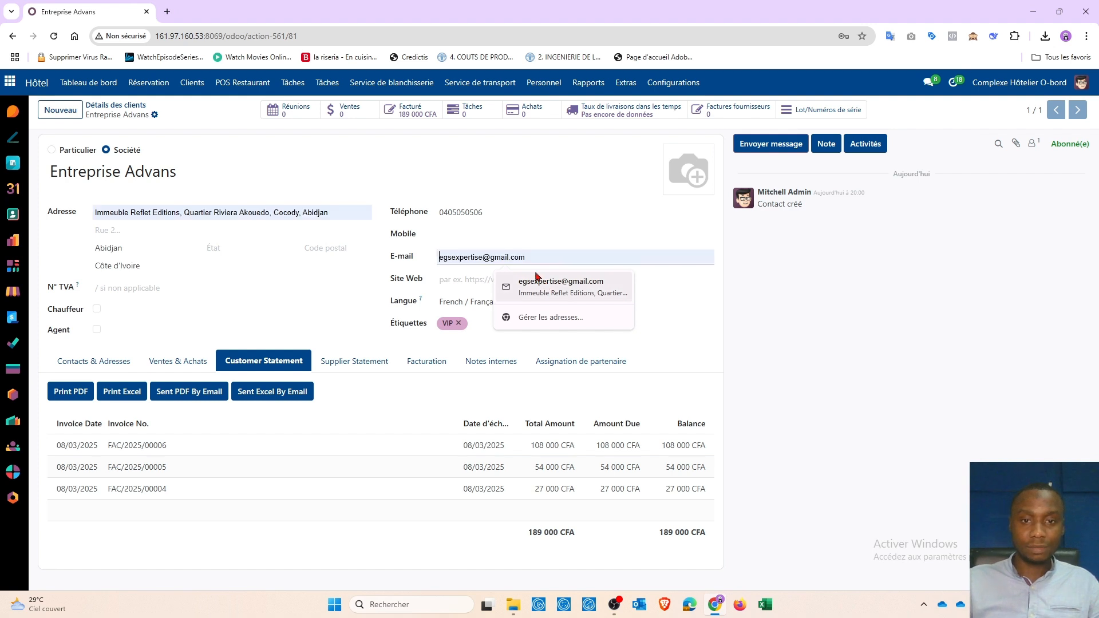
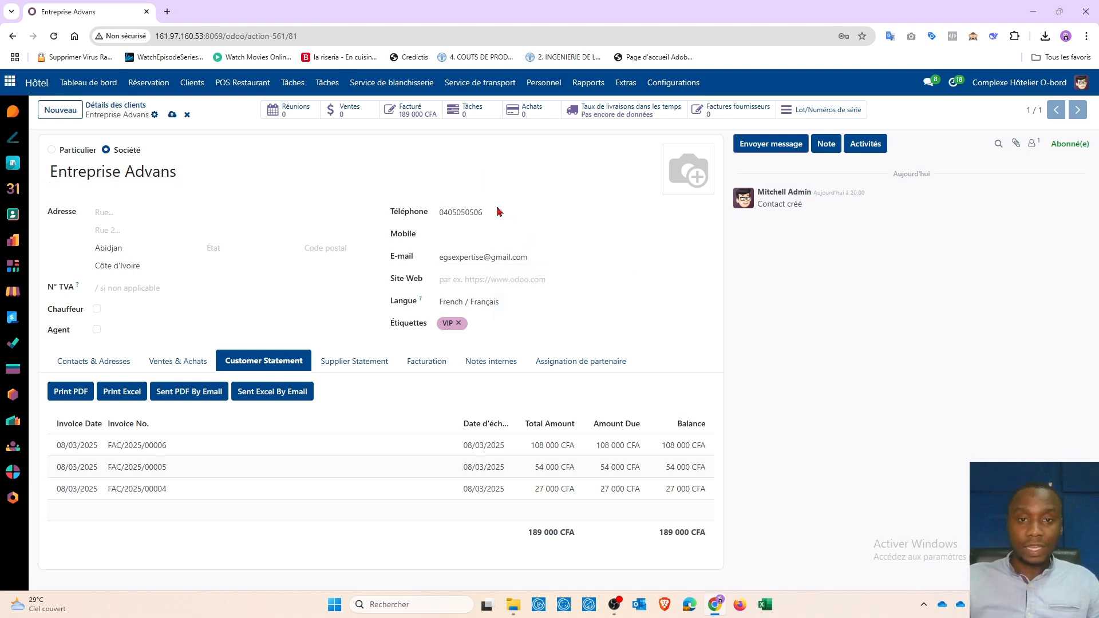
left_click(490, 311)
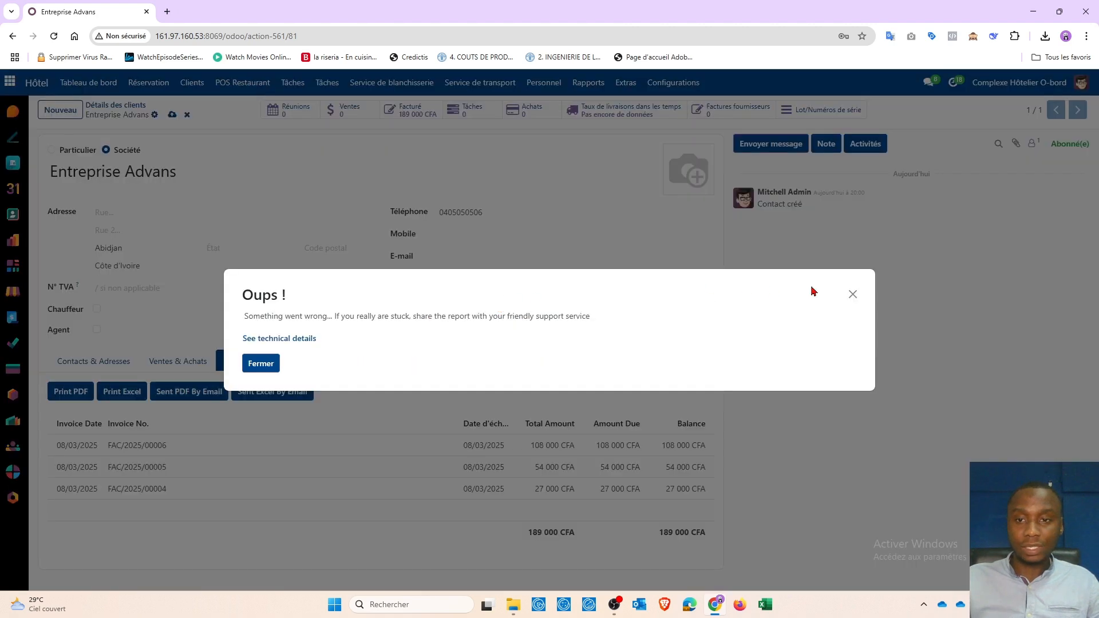
left_click(853, 293)
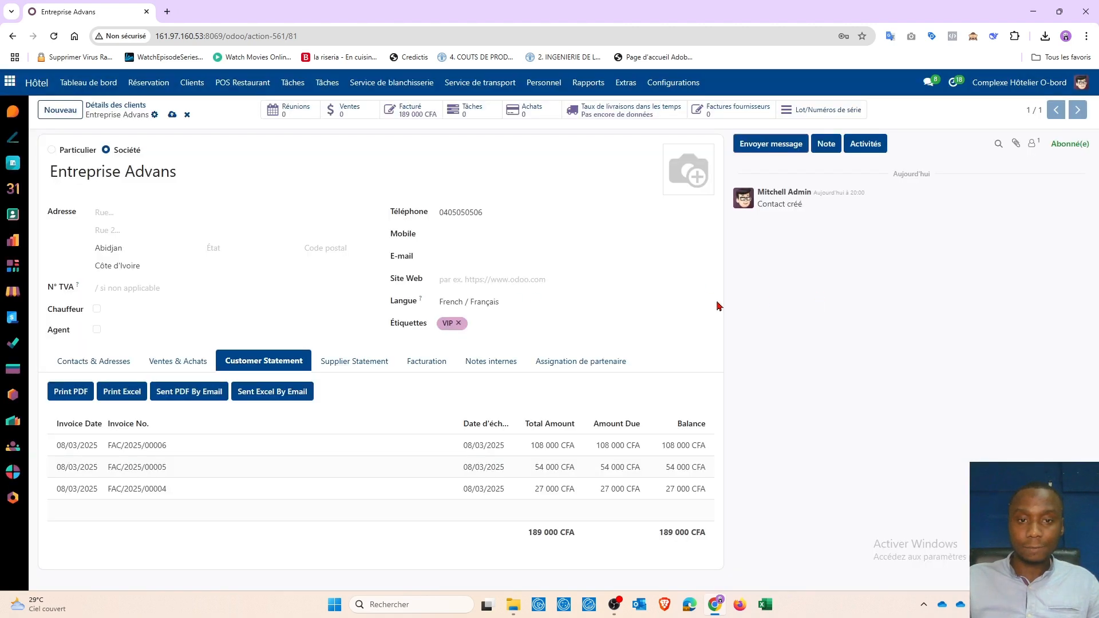
left_click(473, 260)
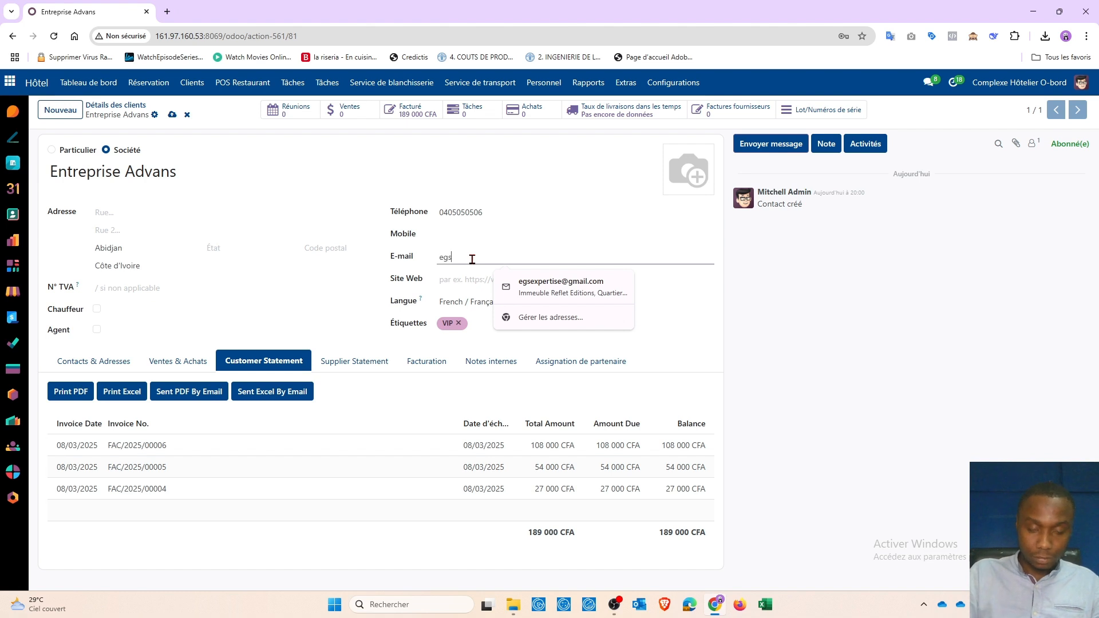
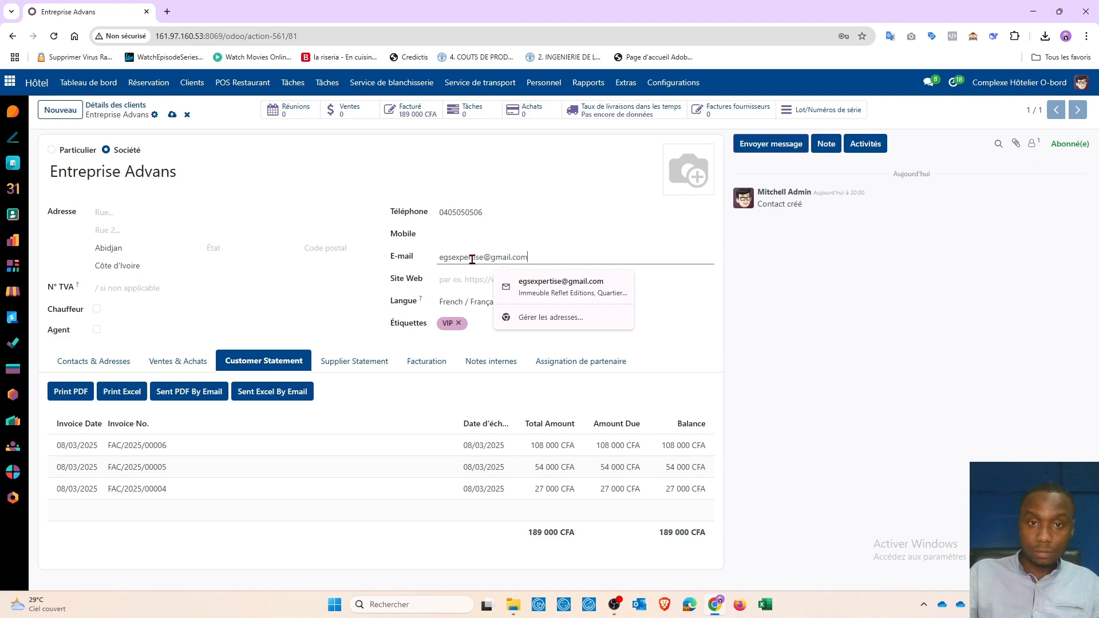
triple_click(394, 171)
left_click(301, 340)
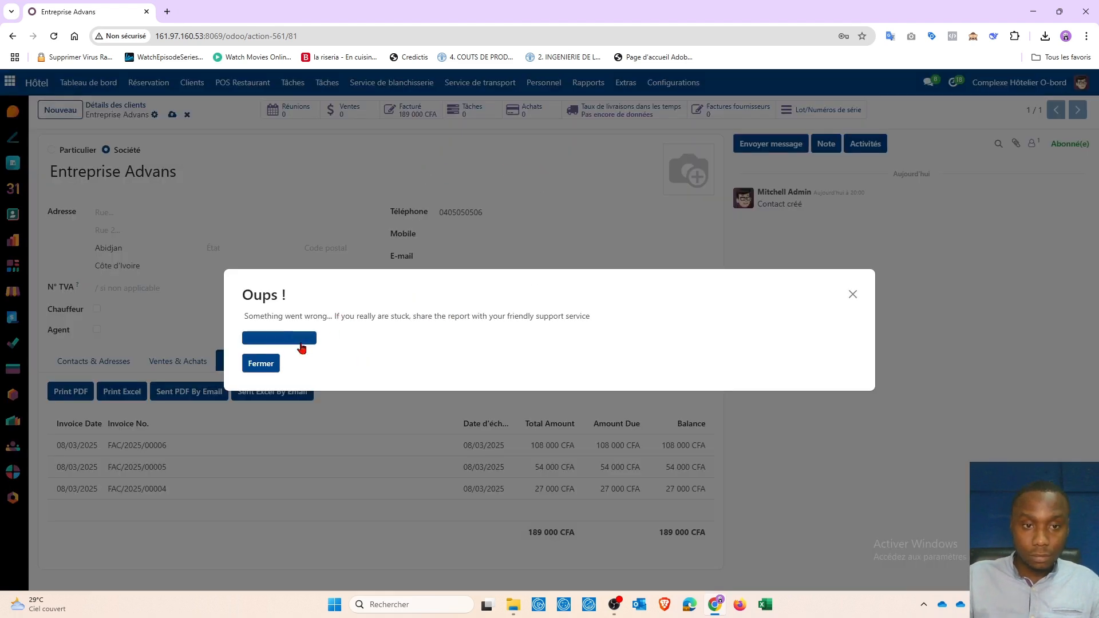
scroll(394, 335, "down", 3)
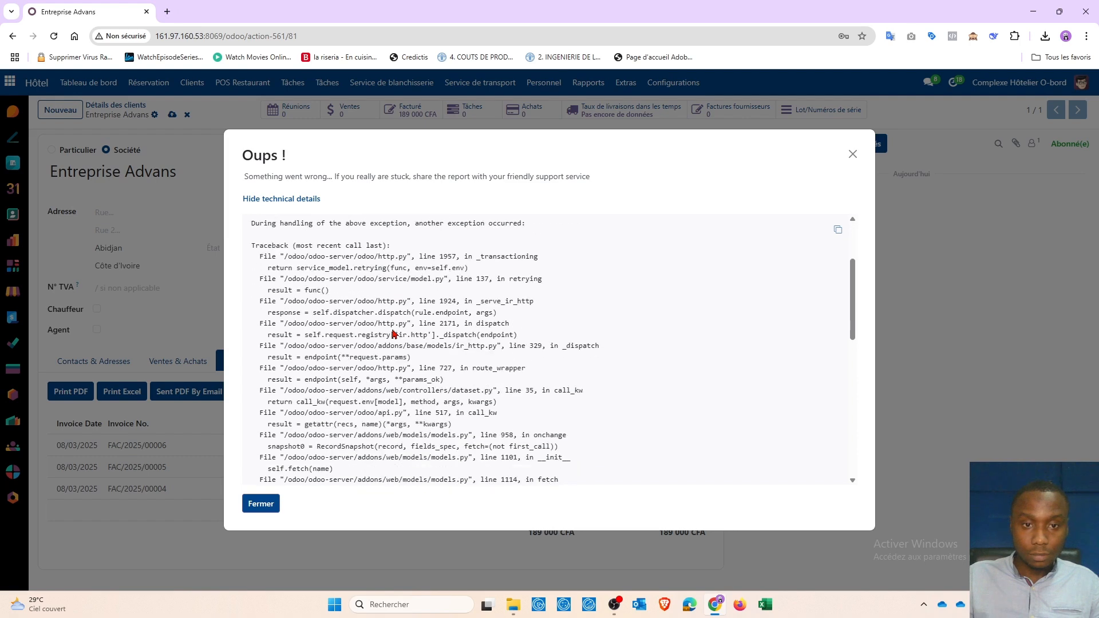
left_click(853, 154)
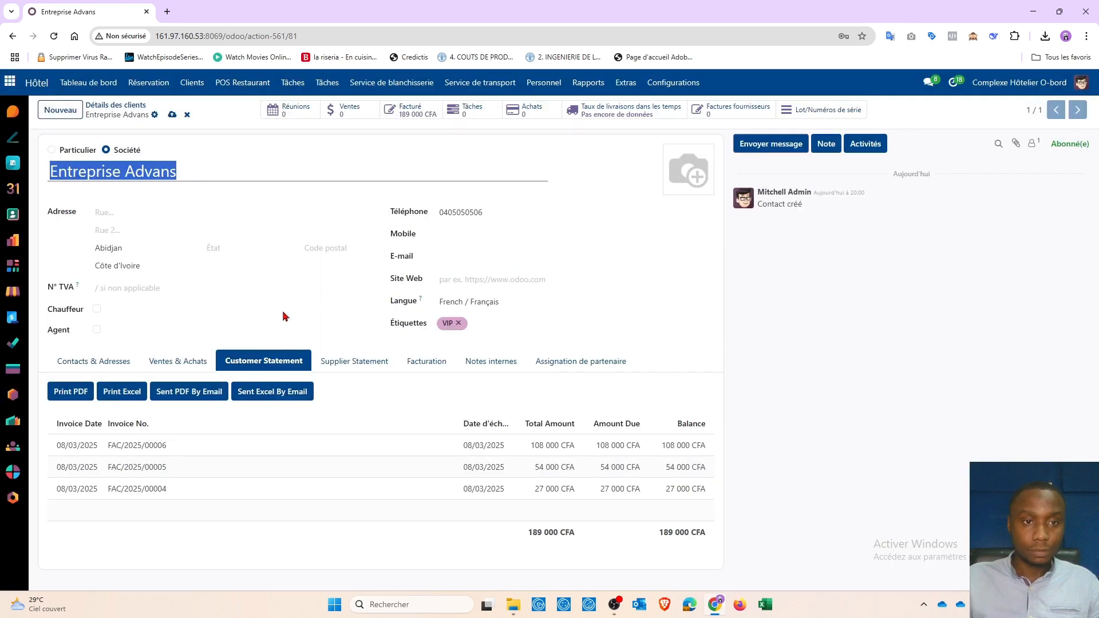
left_click(631, 181)
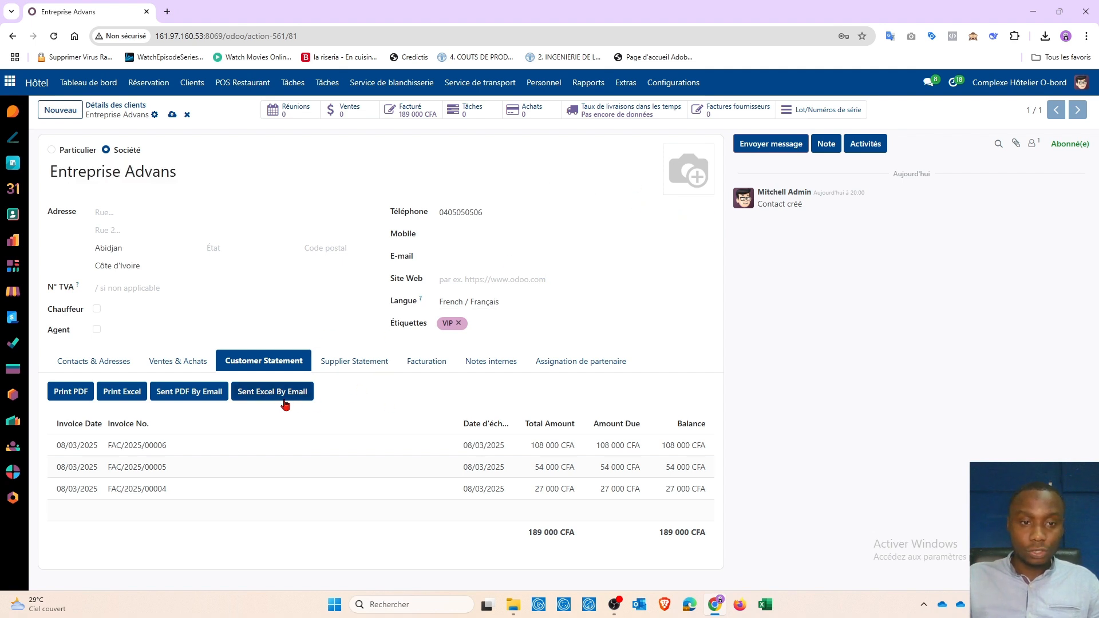
Step: Try sending the customer statement PDF by e-mail, leaving the e-mail field empty
left_click(195, 395)
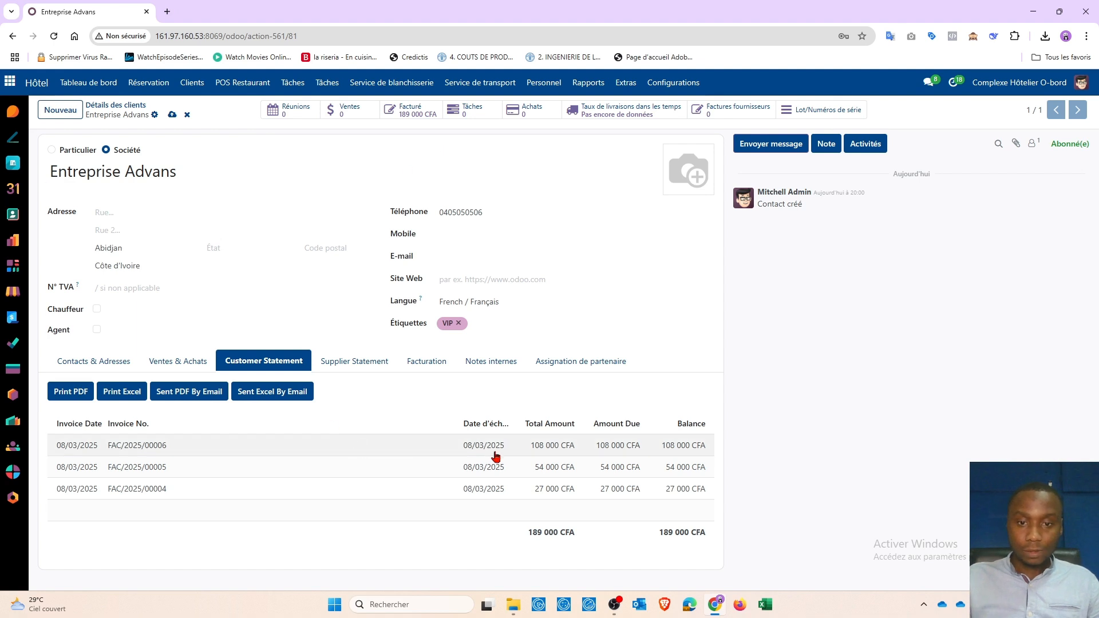
left_click(460, 258)
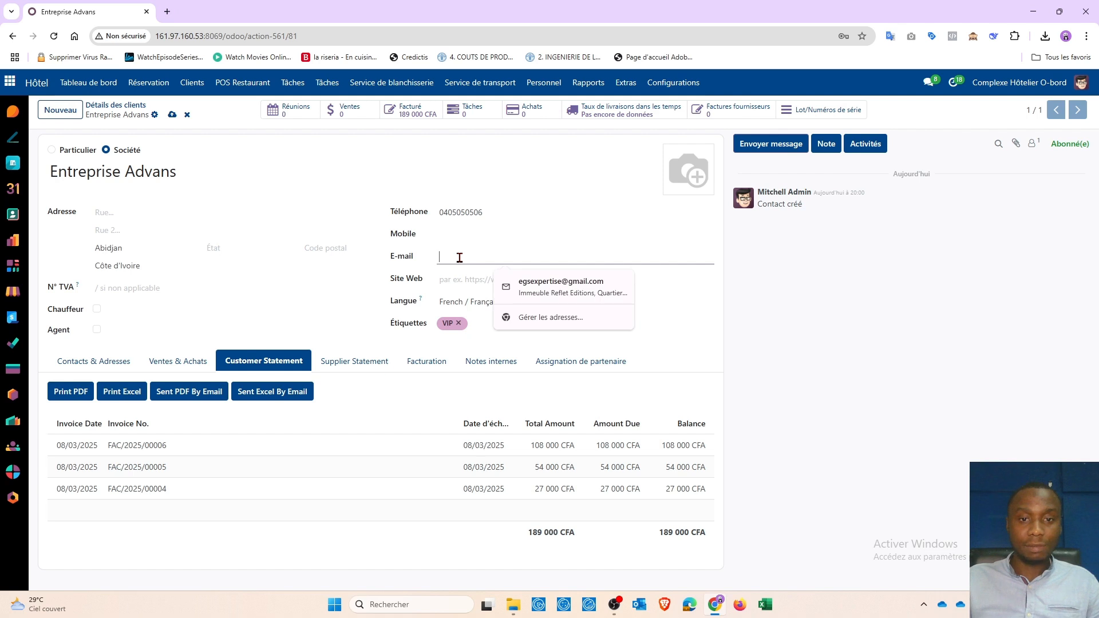
left_click(315, 318)
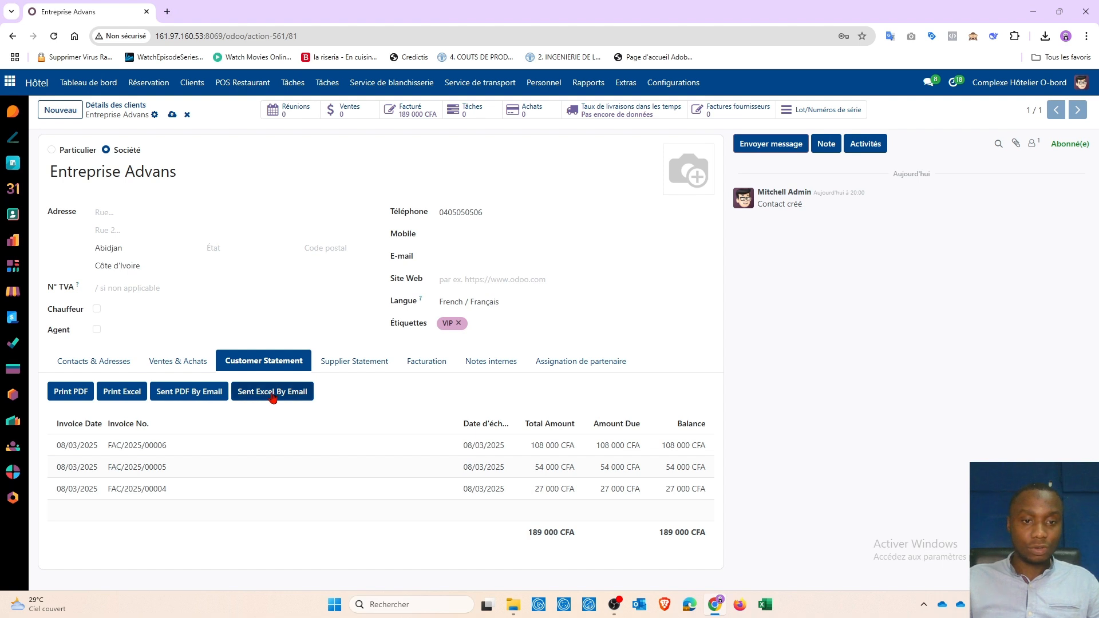
Step: Send the statement as Excel by e-mail, attempt Print Excel, dismiss the error, and check downloads
left_click(272, 395)
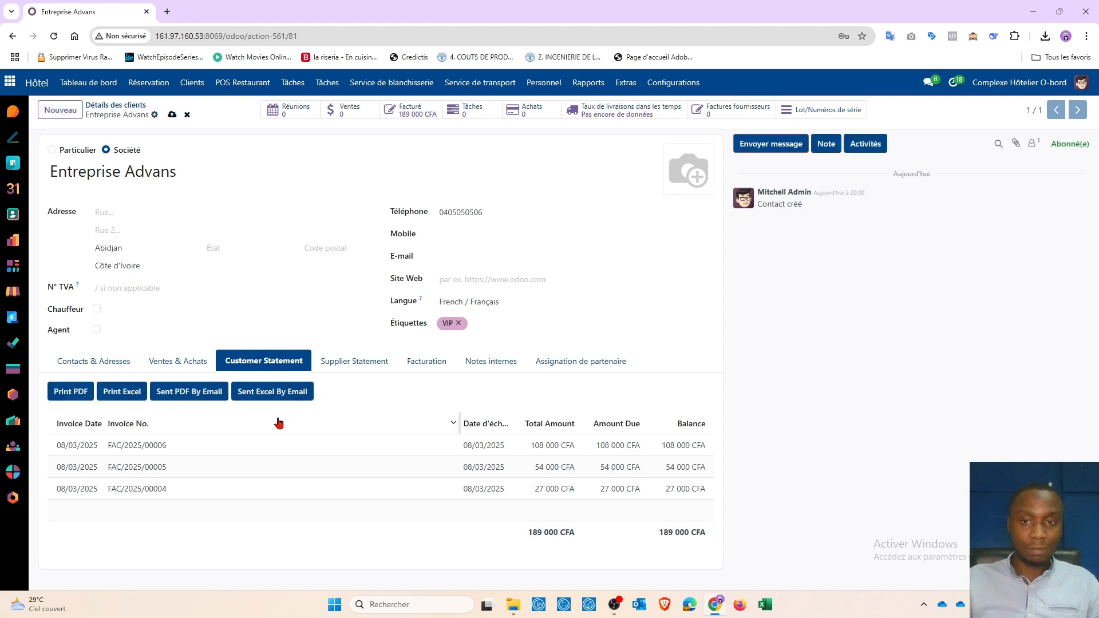
left_click(128, 393)
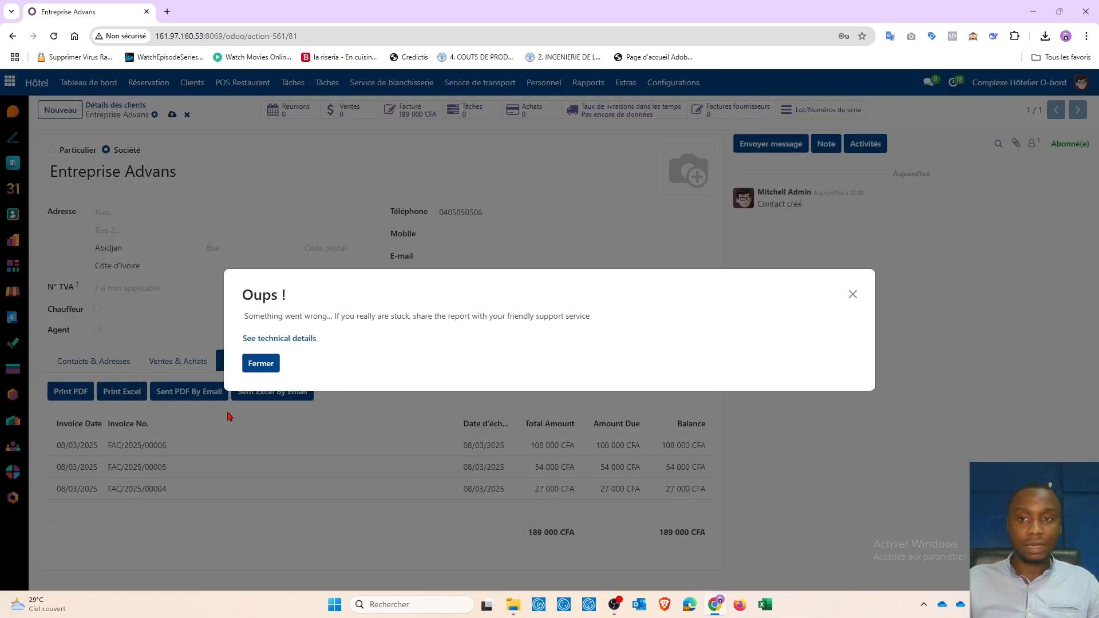
left_click(852, 293)
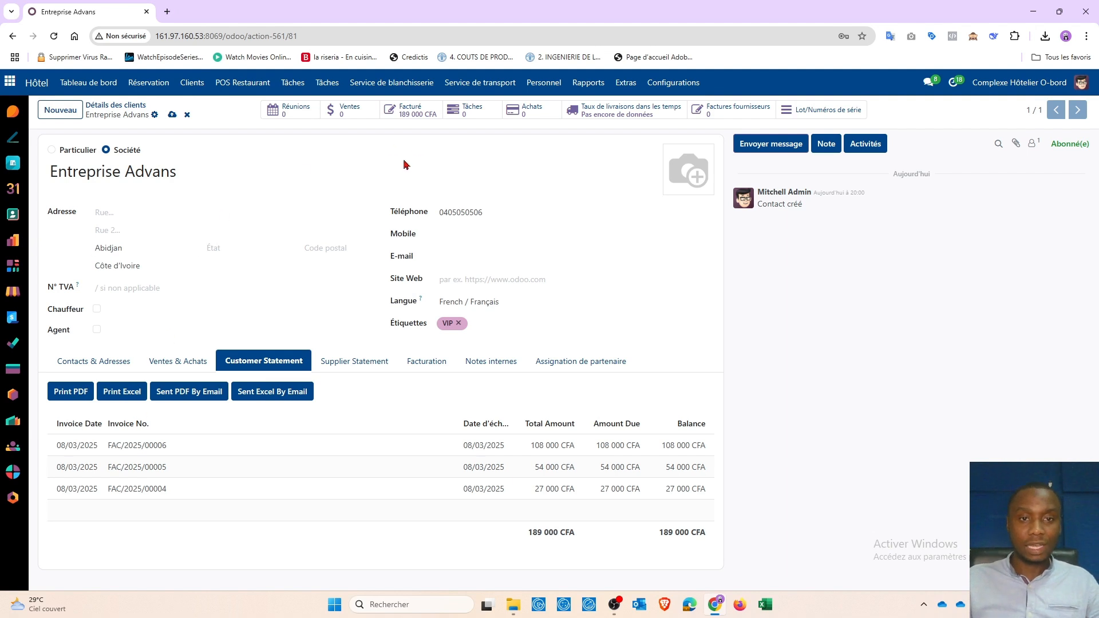
left_click(1046, 36)
left_click(467, 155)
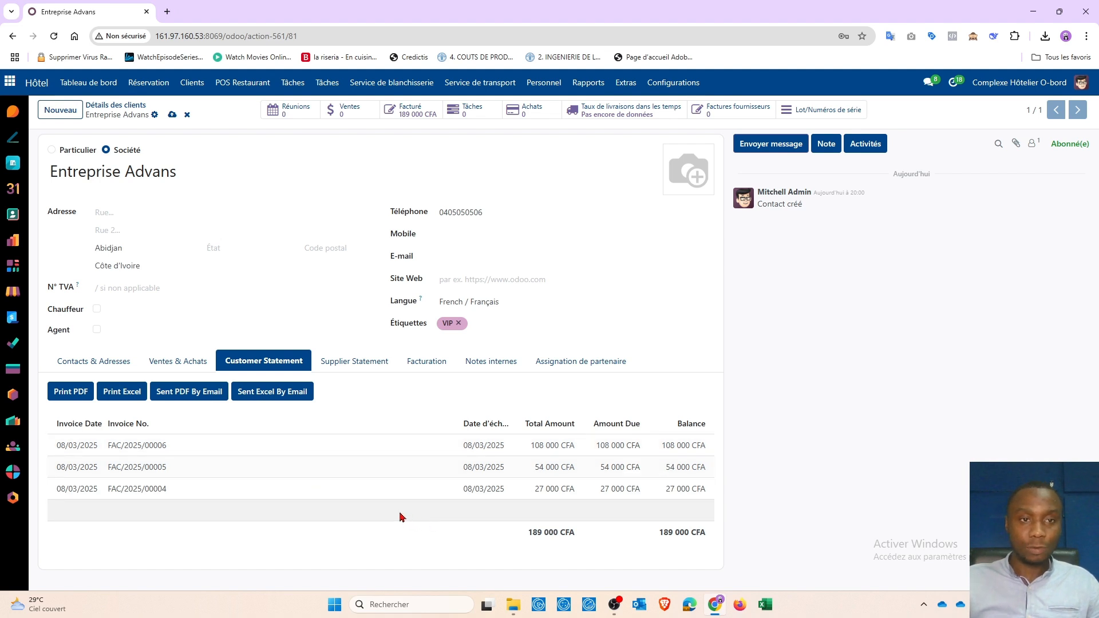
Step: Switch to Facturation and go to Clients > Factures clients
left_click(14, 85)
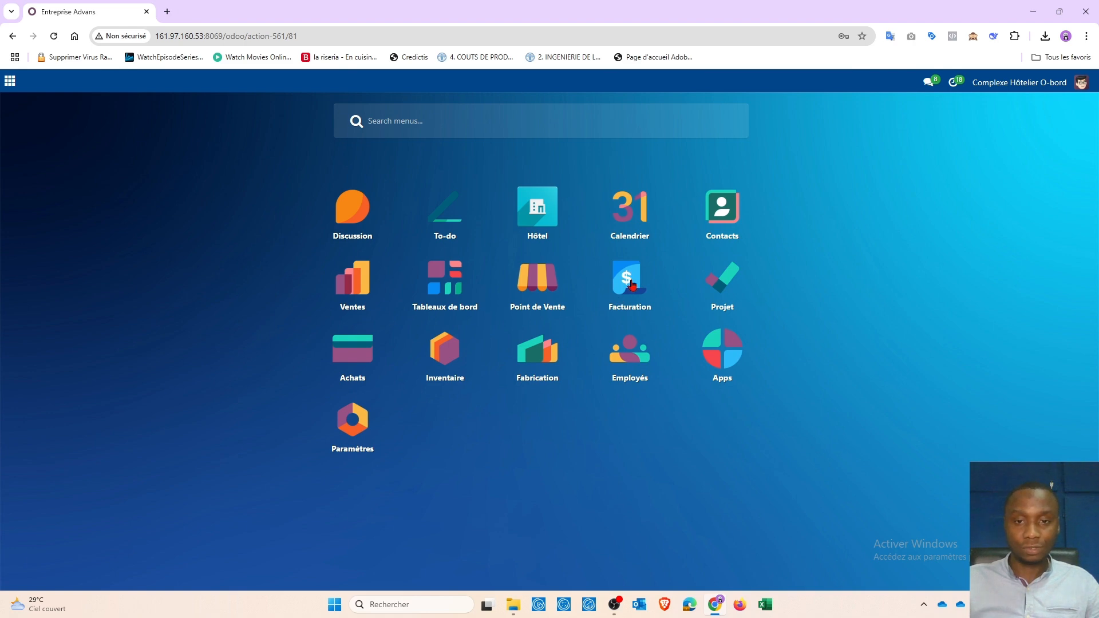
key("Escape")
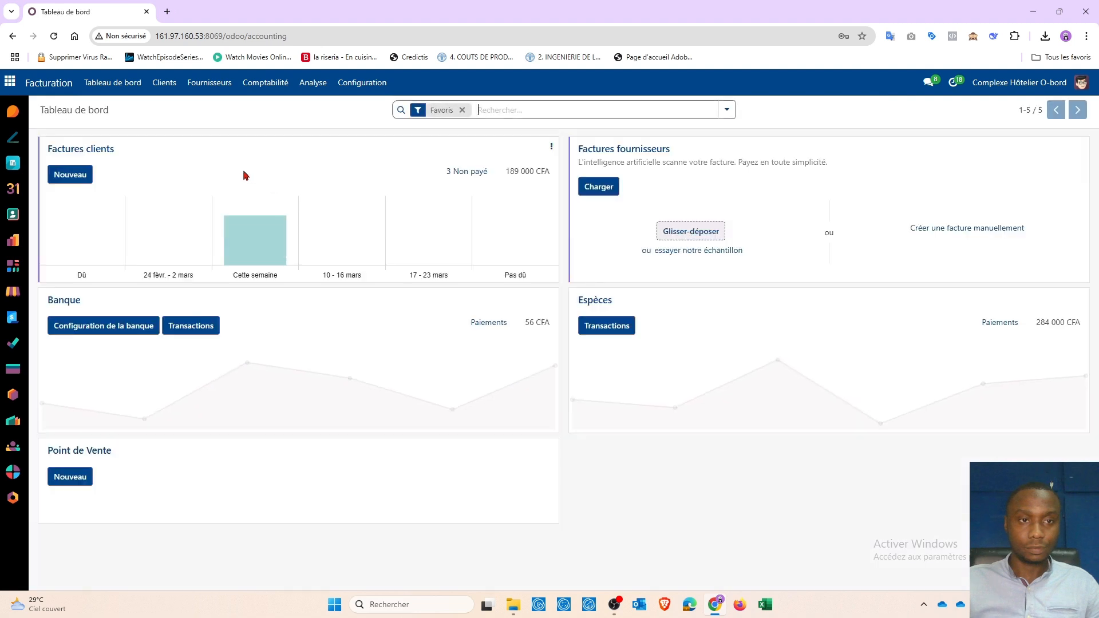
left_click(165, 84)
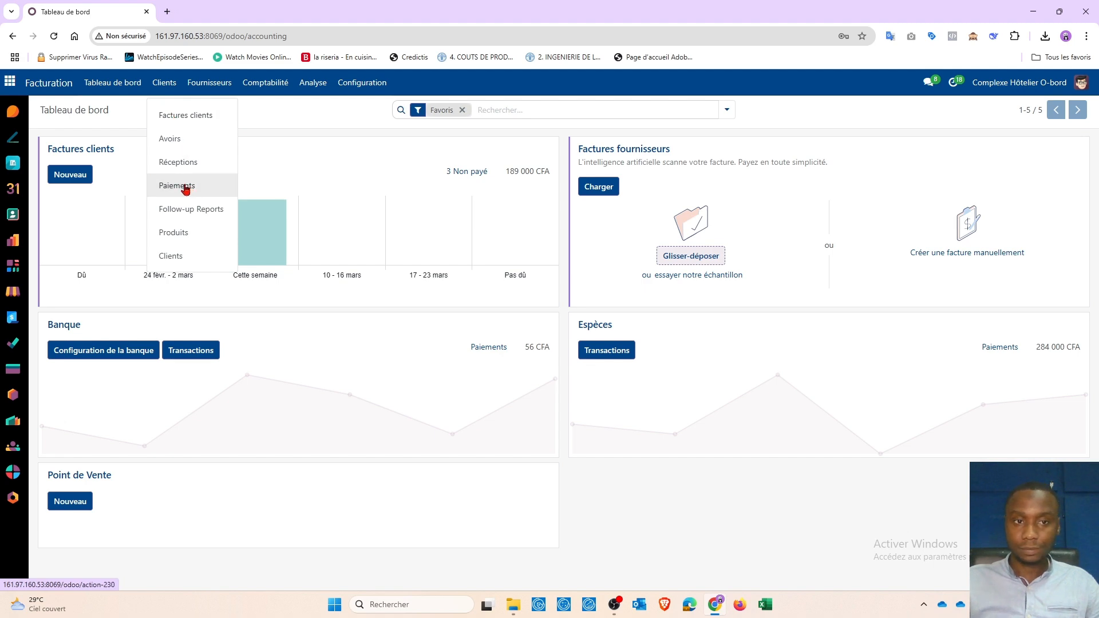
left_click(182, 117)
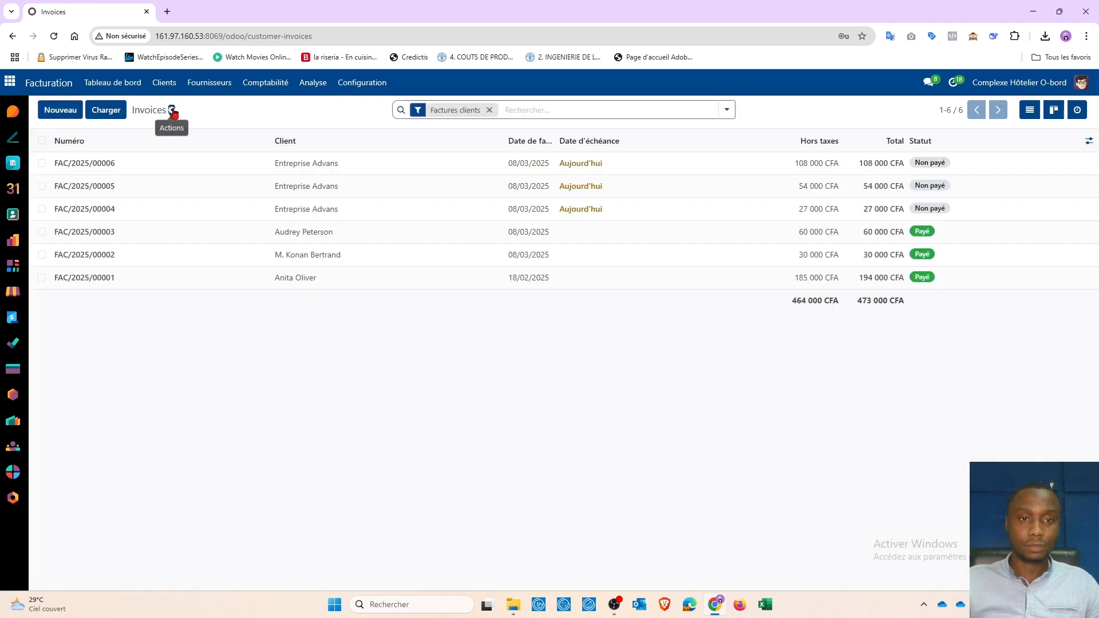
Step: Filter customer invoices by 'Advans' to show unpaid FAC/2025/00004–00006 totalling 189 000 CFA
left_click(41, 164)
left_click(42, 186)
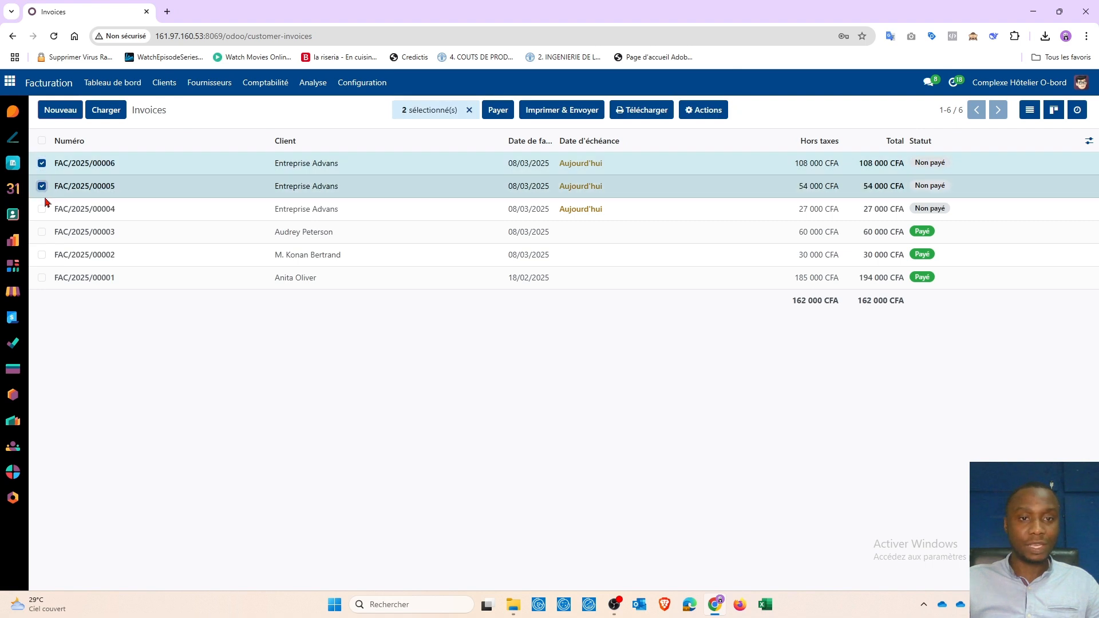
left_click(42, 209)
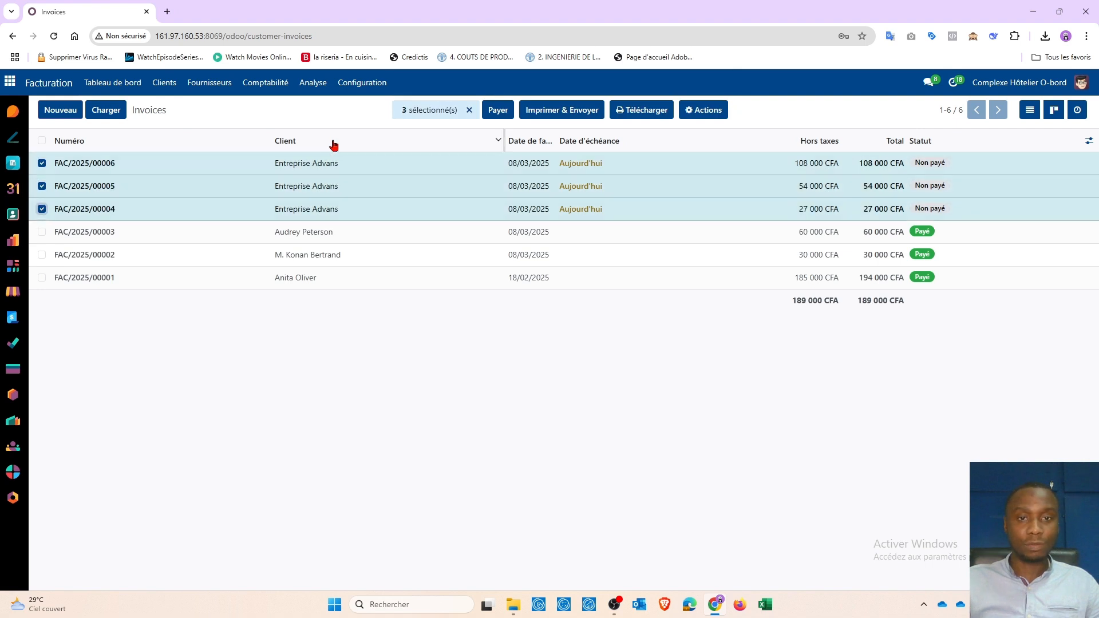
left_click(469, 110)
left_click(540, 109)
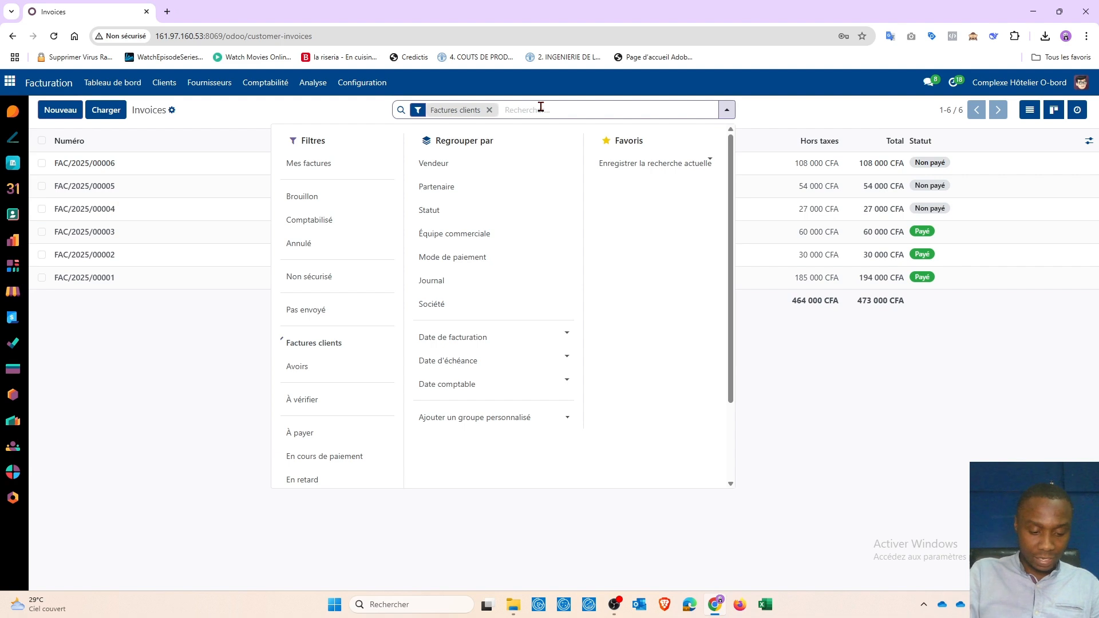
type("Advans")
key("Return")
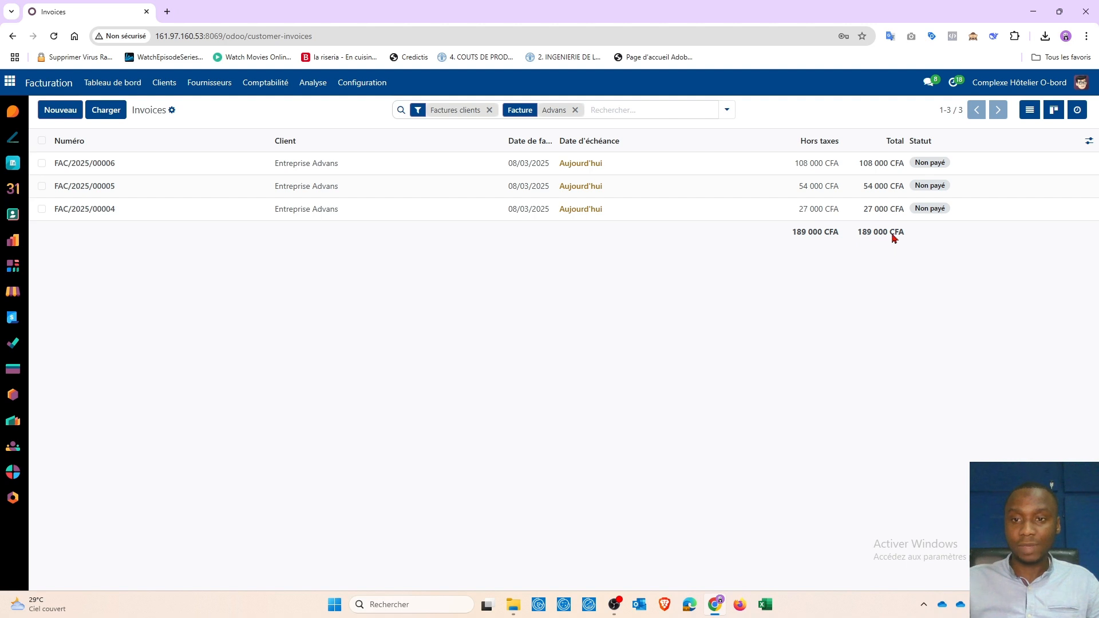
left_click(162, 83)
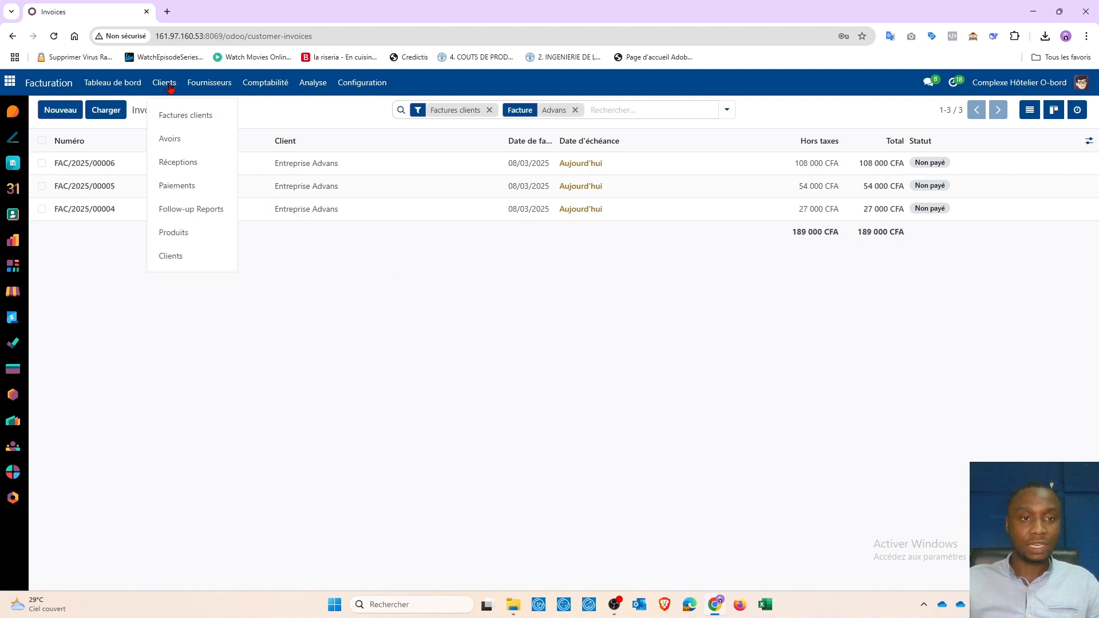
Step: Start a new customer payment from Entreprise Advans in the Espèces journal
left_click(184, 189)
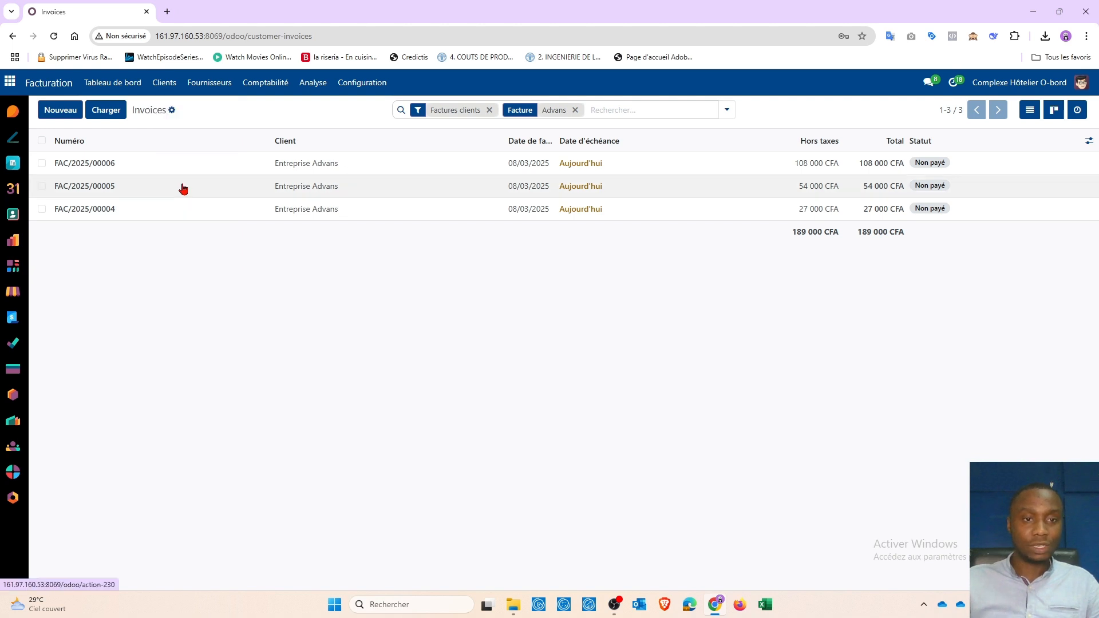
left_click(60, 115)
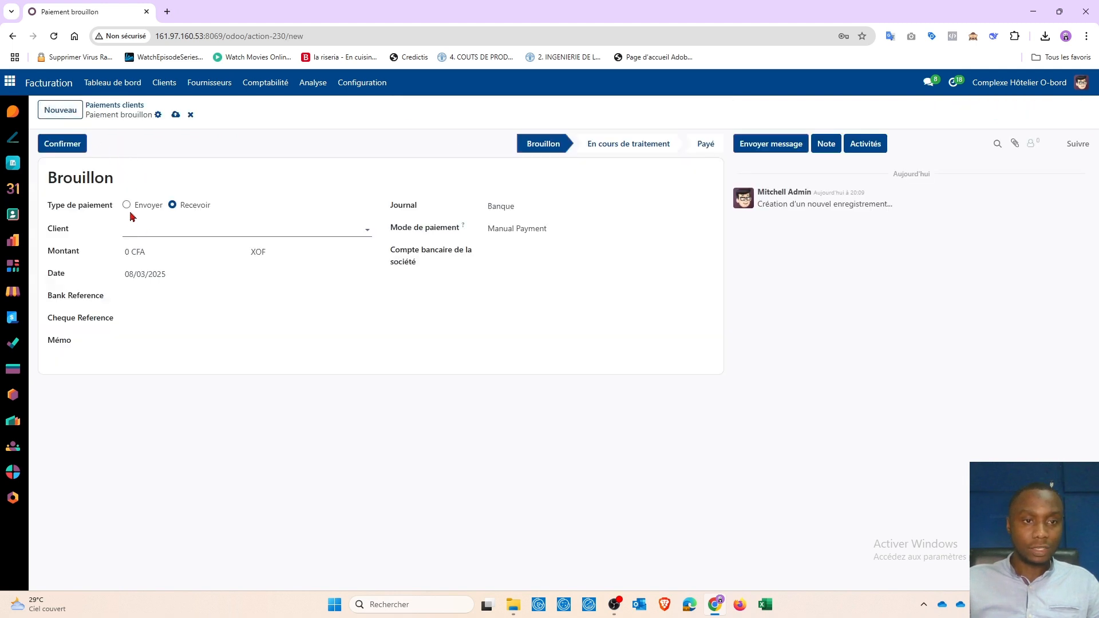
left_click(136, 228)
type("Adav")
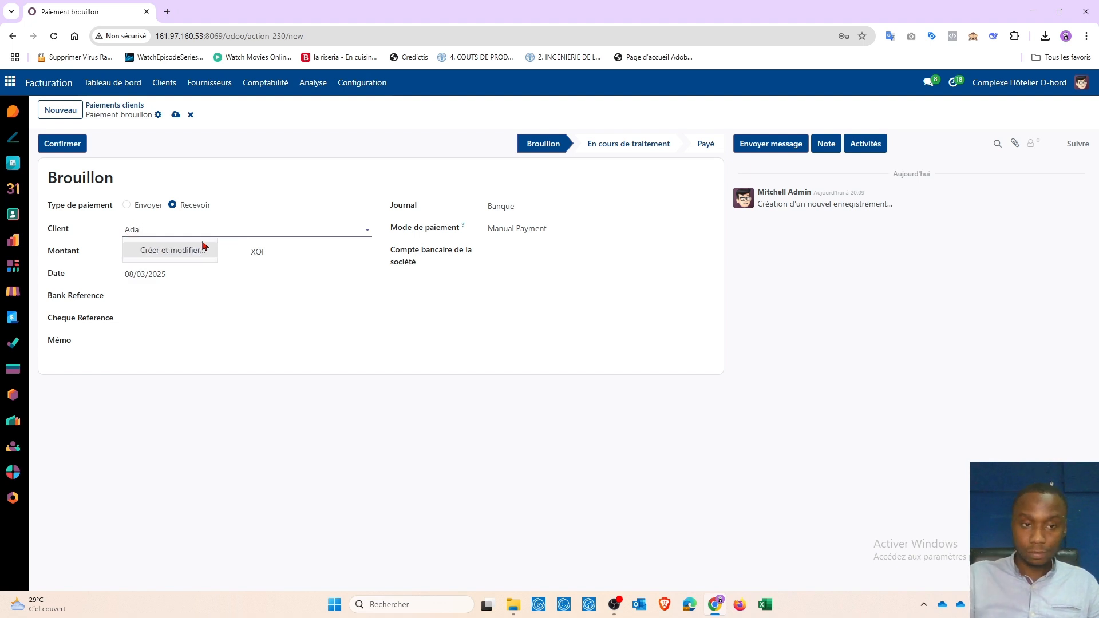
key("BackSpace")
key("BackSpace")
type("v")
left_click(180, 252)
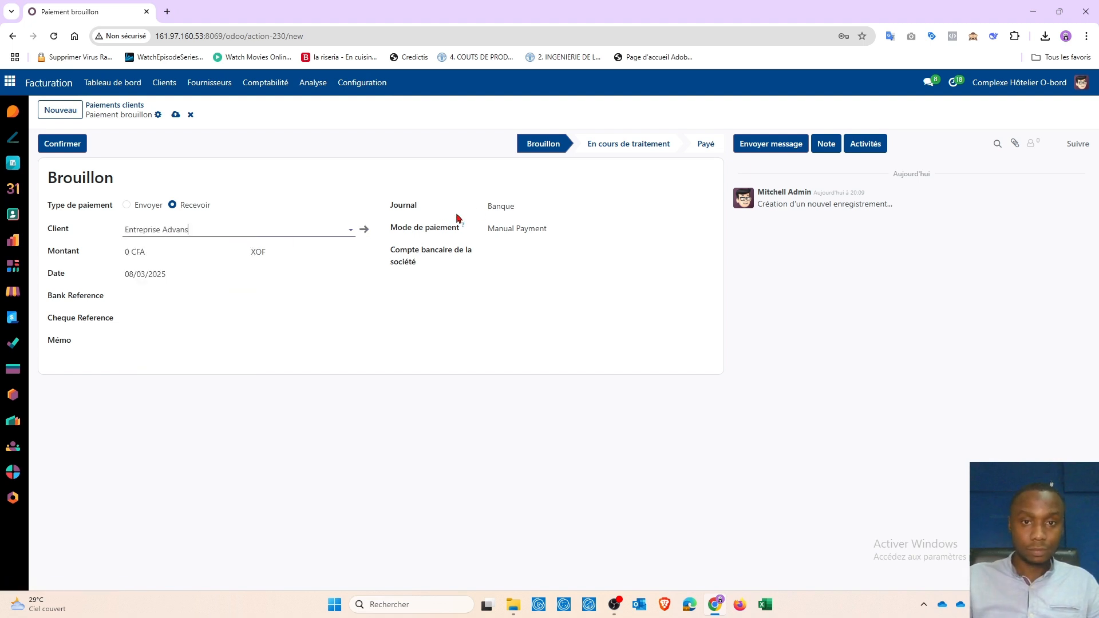
left_click(511, 206)
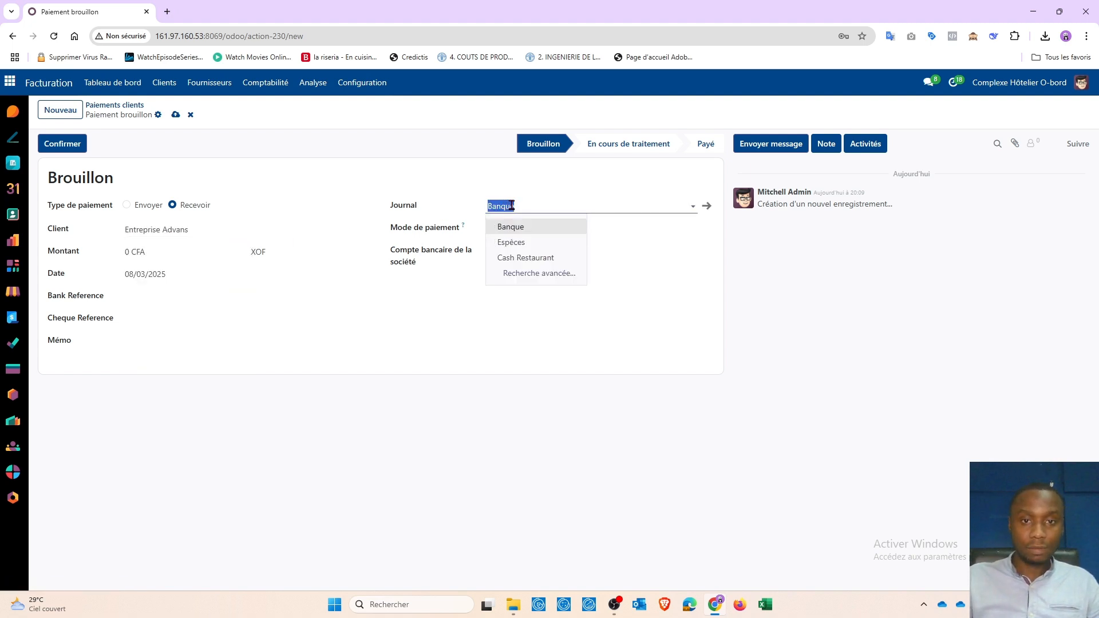
left_click(515, 242)
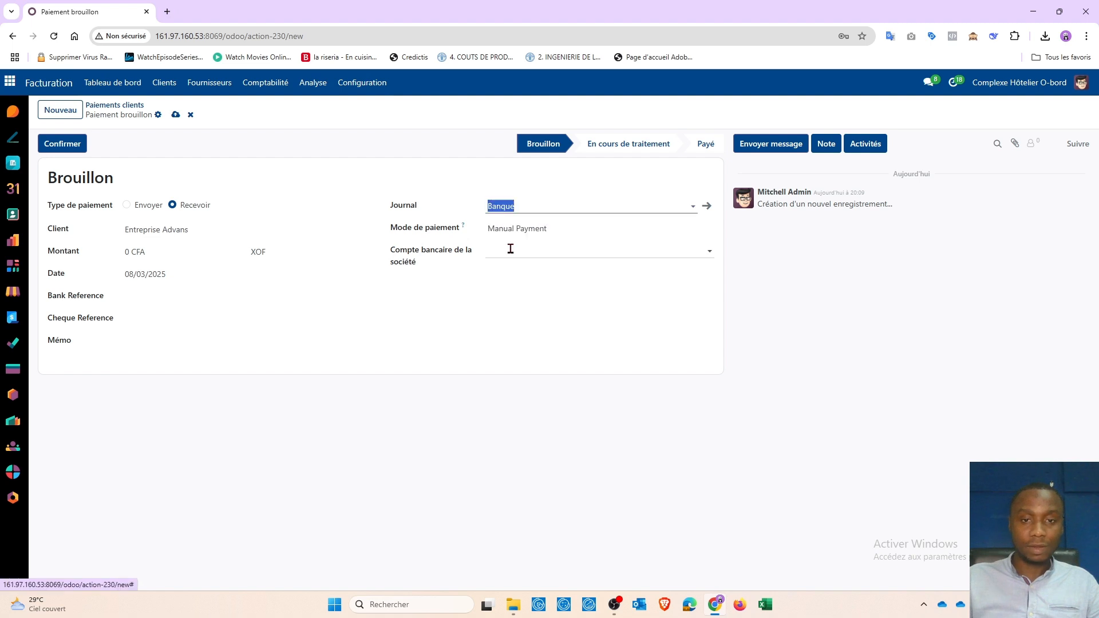
Step: Enter 189000 as the amount, keep the date 08/03/2025, leave the memo empty, and save
left_click(161, 250)
type("189000")
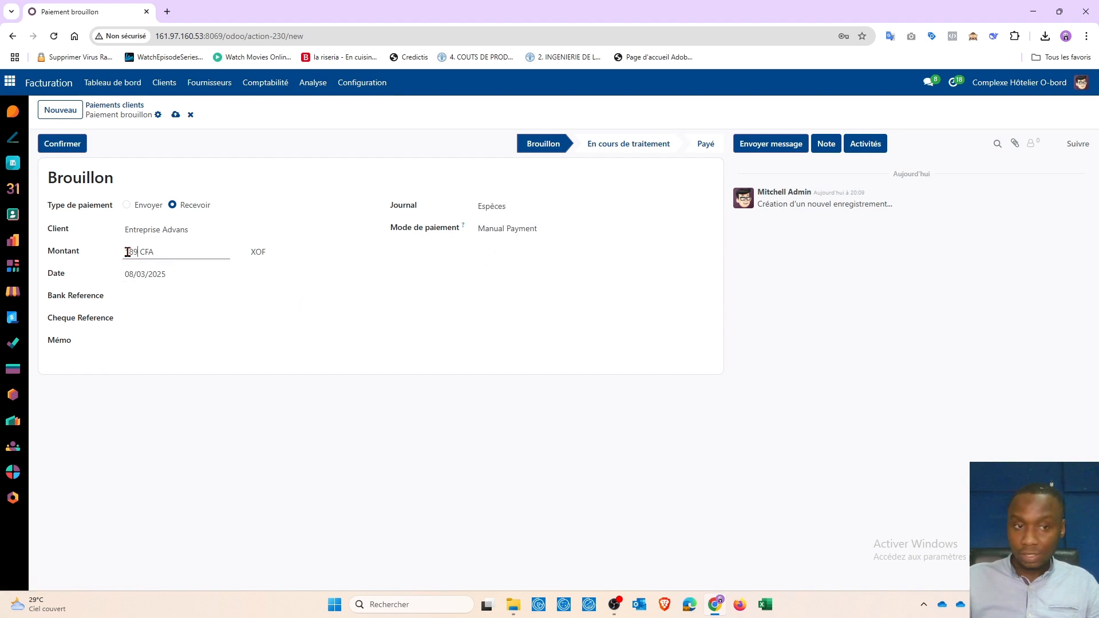
left_click(171, 275)
left_click(526, 302)
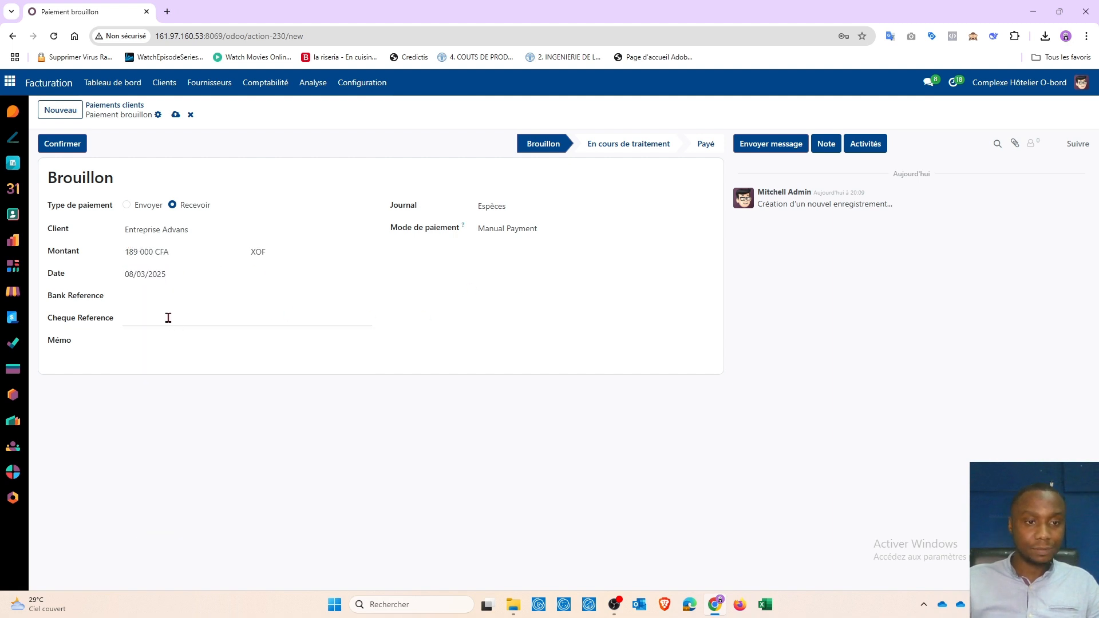
left_click(147, 339)
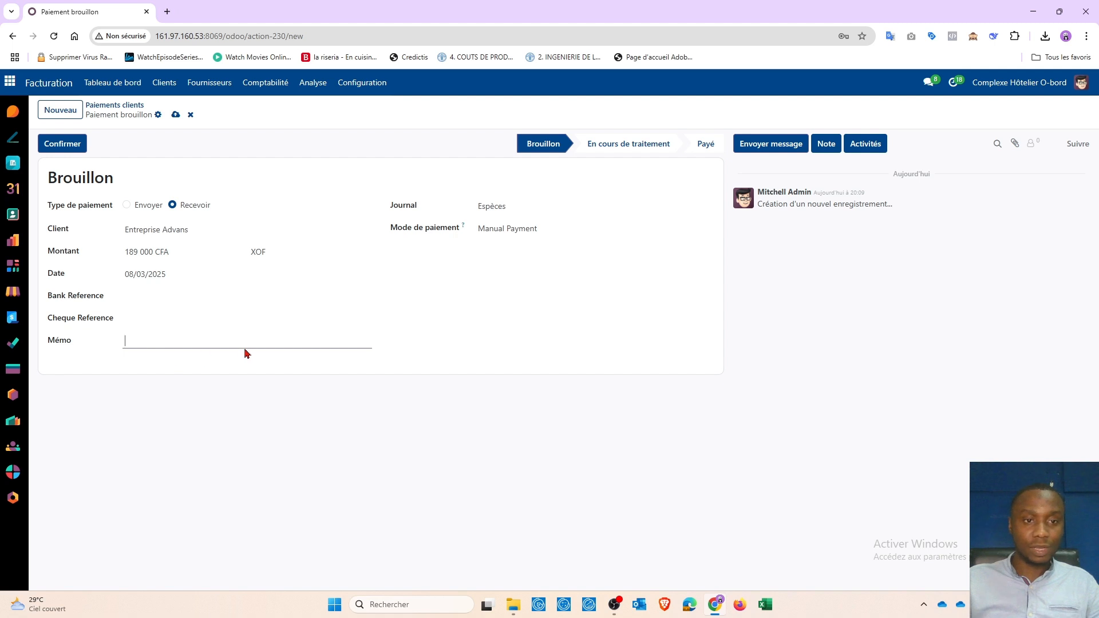
left_click(442, 344)
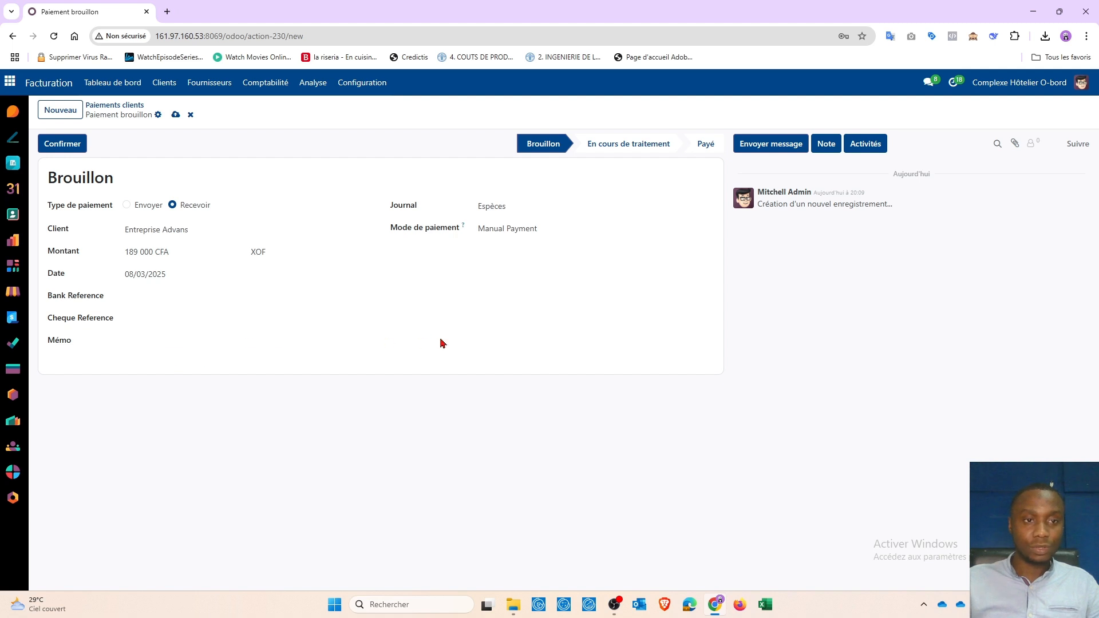
left_click(176, 115)
Step: Confirm the payment, dismiss the invalid-operation error, and view PCSH1/2025/00006's journal entry
left_click(81, 150)
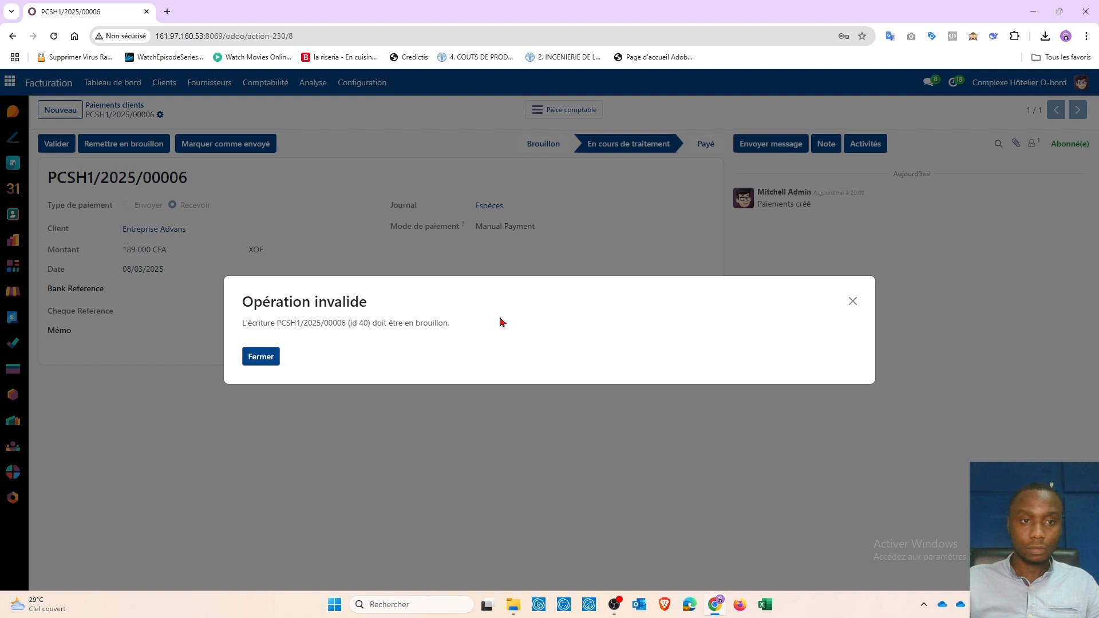
left_click(853, 302)
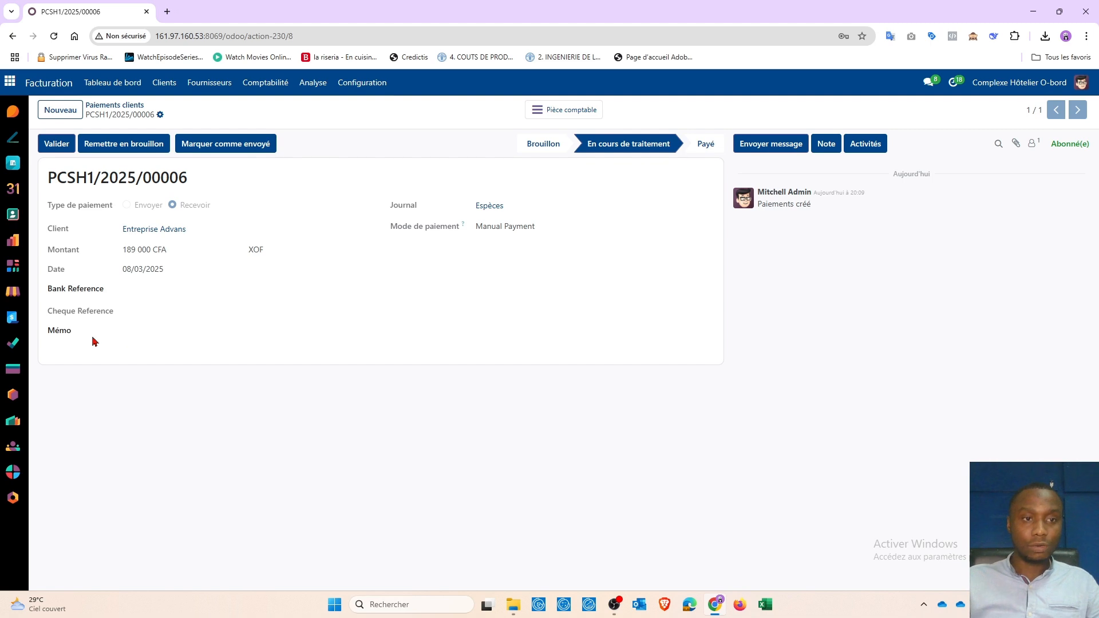
left_click(117, 105)
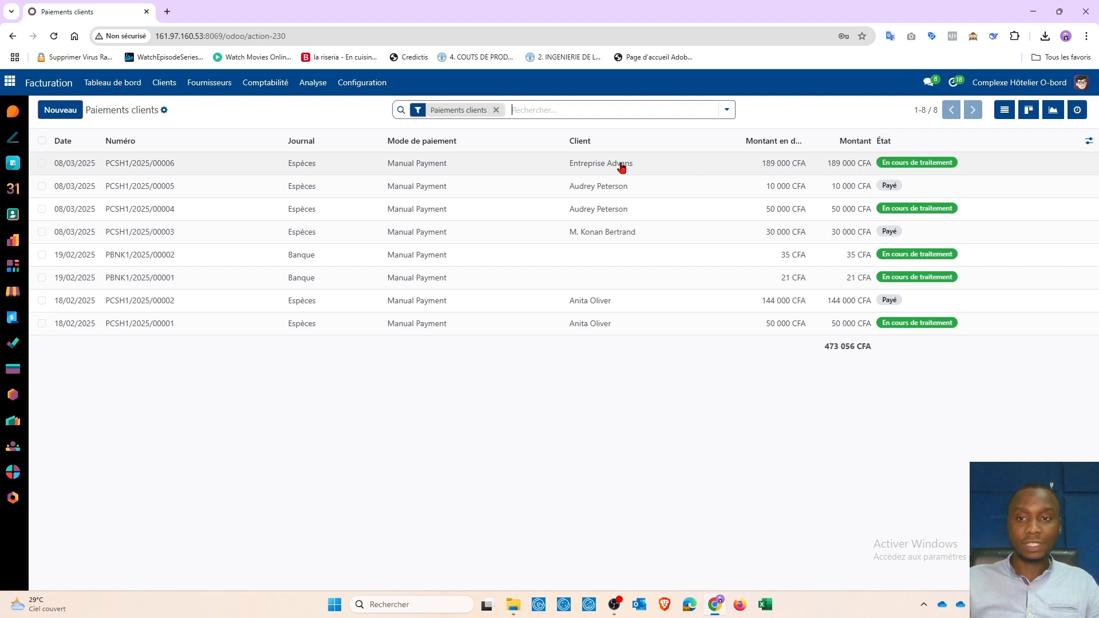
left_click(575, 166)
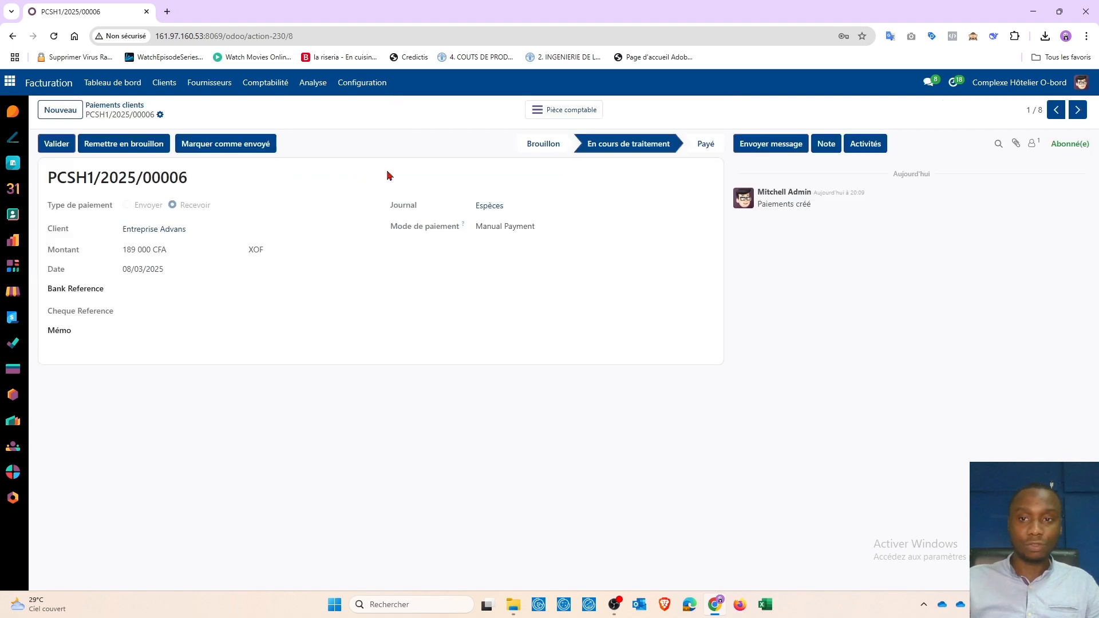
left_click(556, 115)
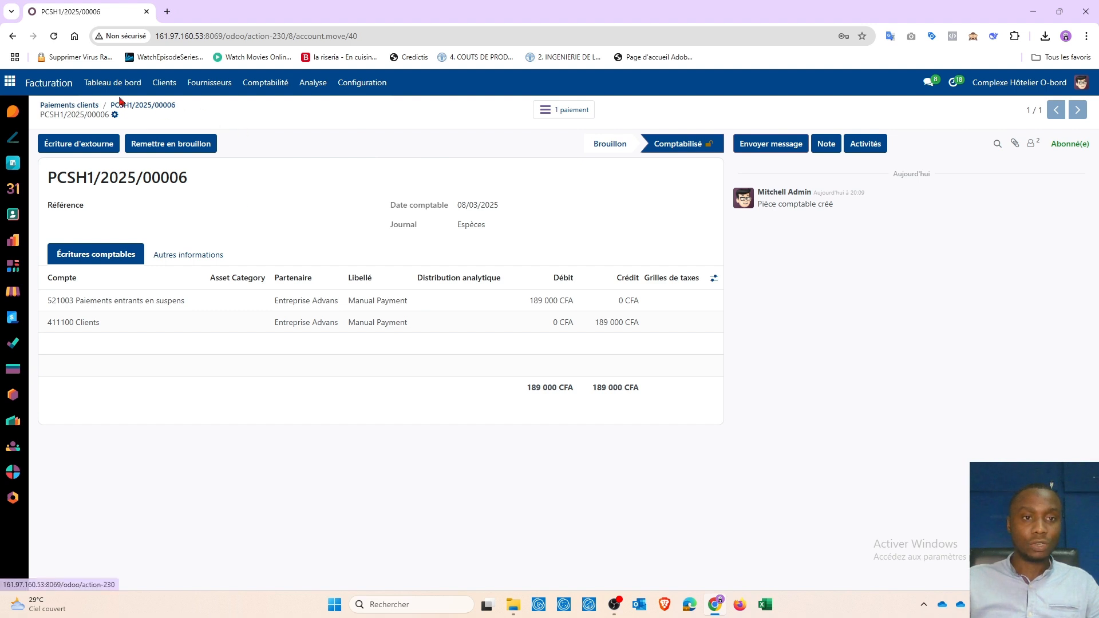
left_click(170, 82)
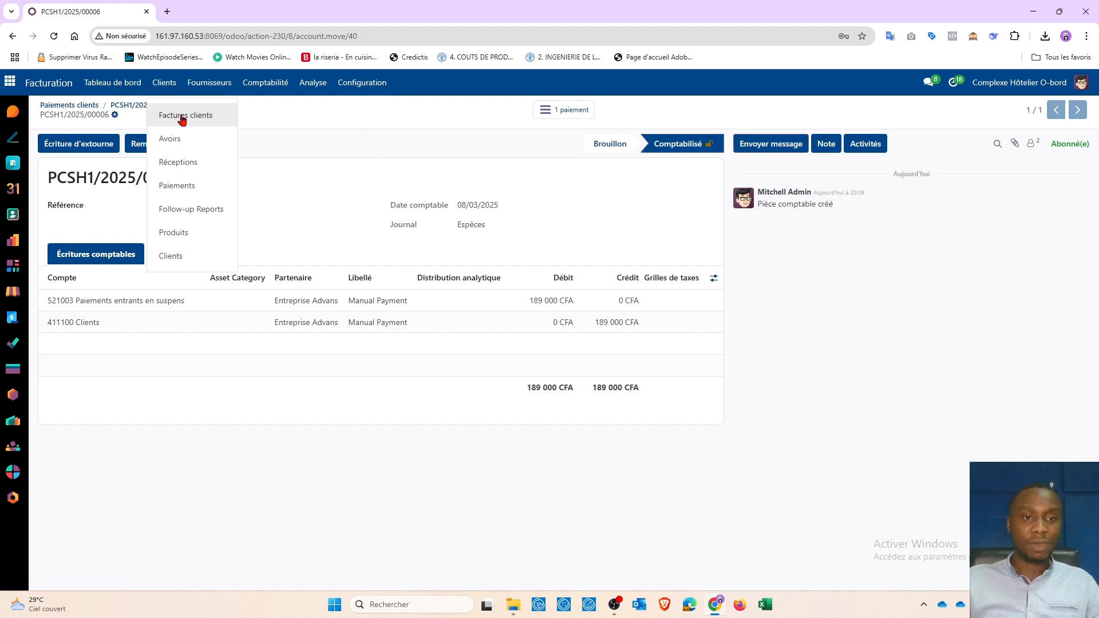
Step: Search the customer invoices for 'Adavan' and open invoice FAC/2025/00006
left_click(164, 85)
left_click(166, 85)
left_click(180, 114)
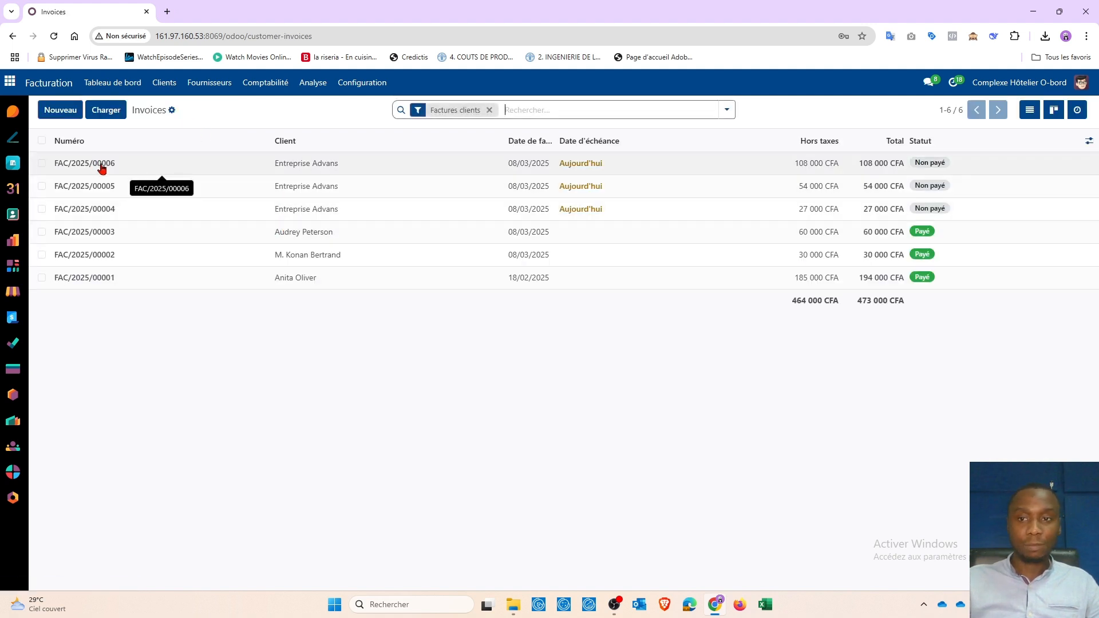
left_click(523, 110)
type("Ada")
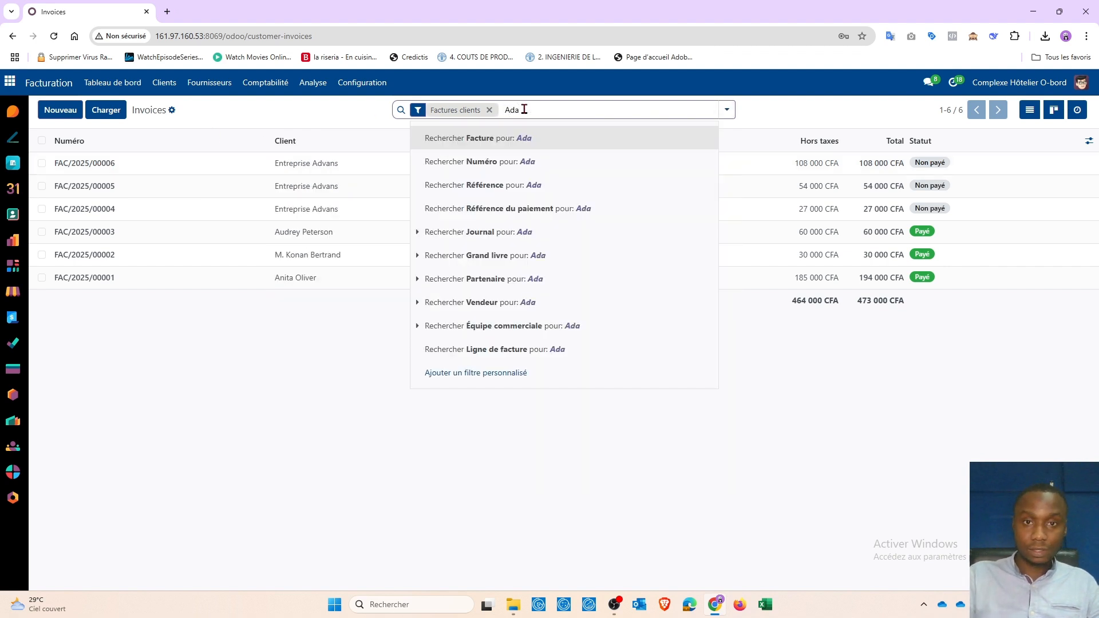
type("van")
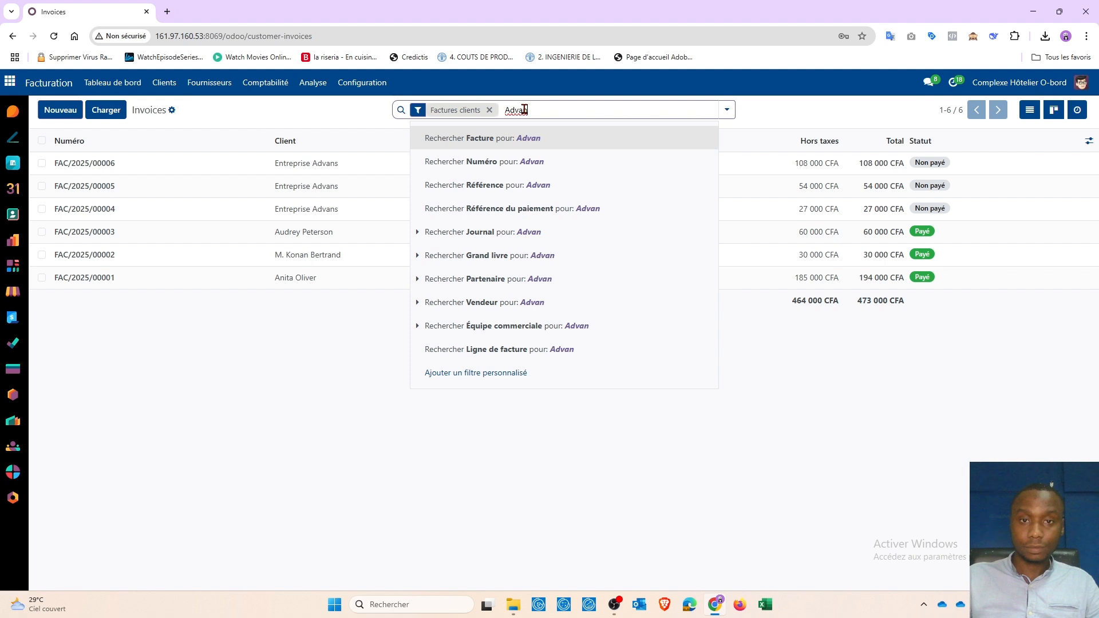
key("Return")
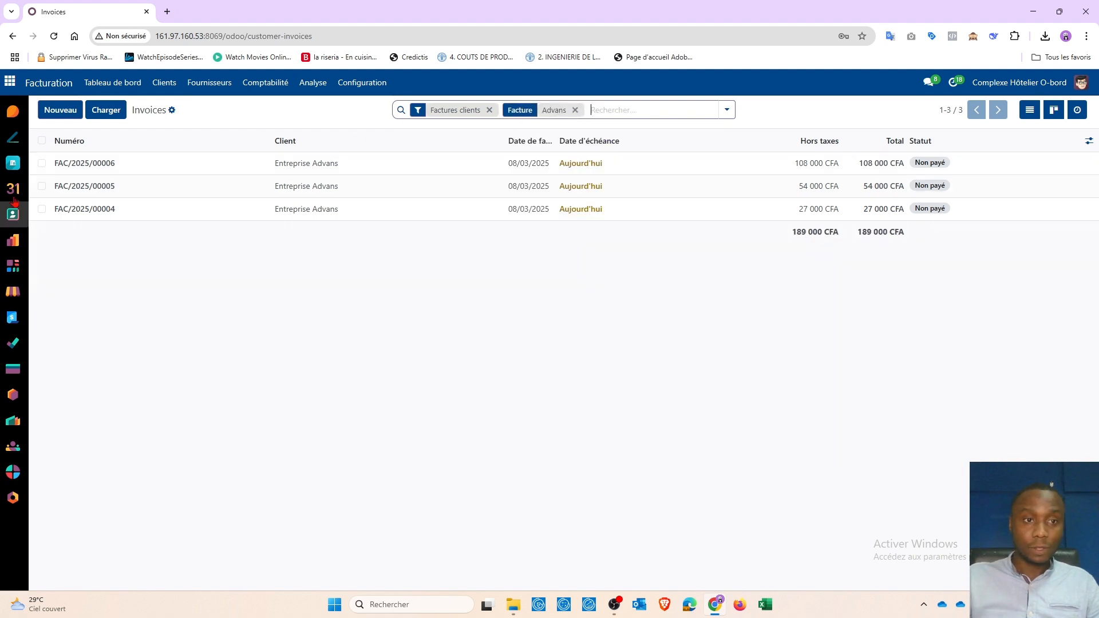
left_click(120, 170)
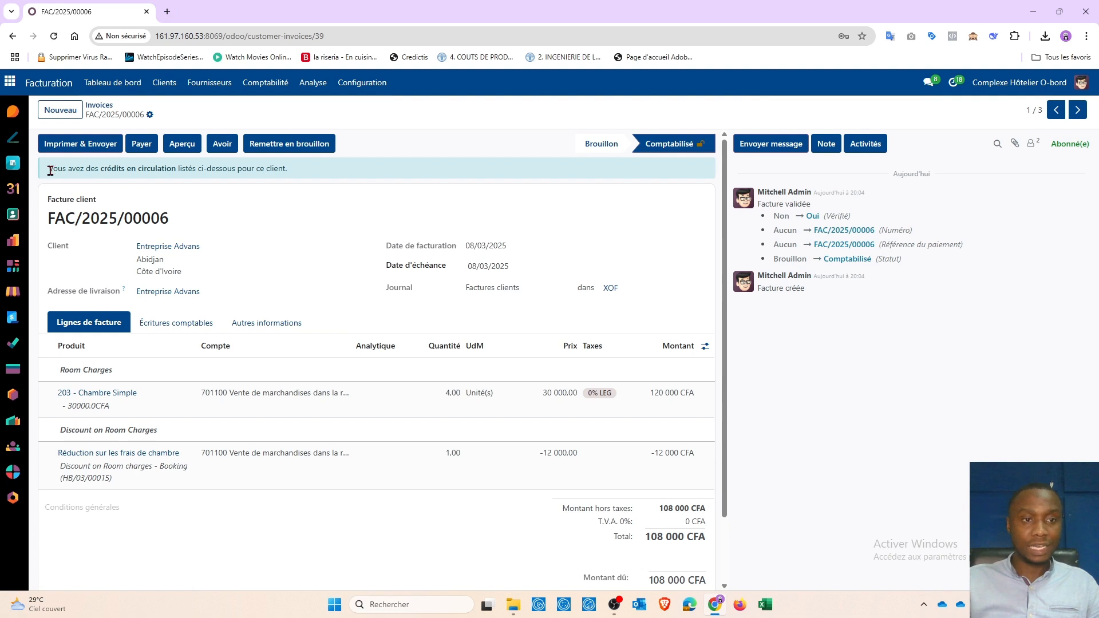
Step: Apply the PCSH1/2025/00006 credit to FAC/2025/00006, paying its 108 000 CFA, then return to the list
left_click_drag(50, 171, 319, 173)
left_click(310, 196)
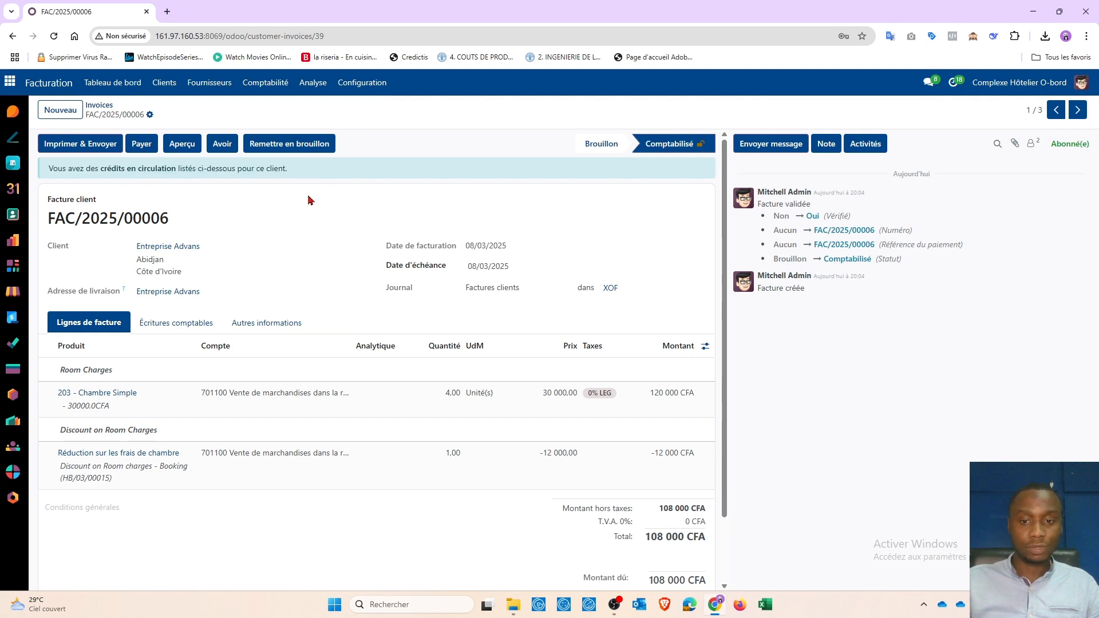
scroll(308, 200, "down", 2)
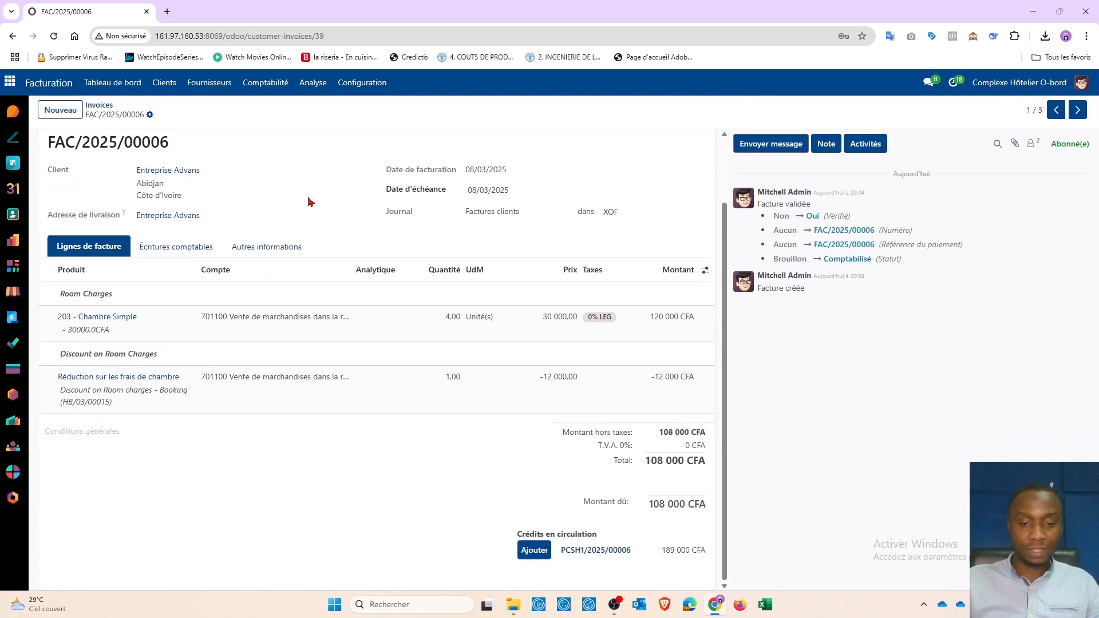
scroll(293, 212, "up", 2)
scroll(290, 220, "down", 2)
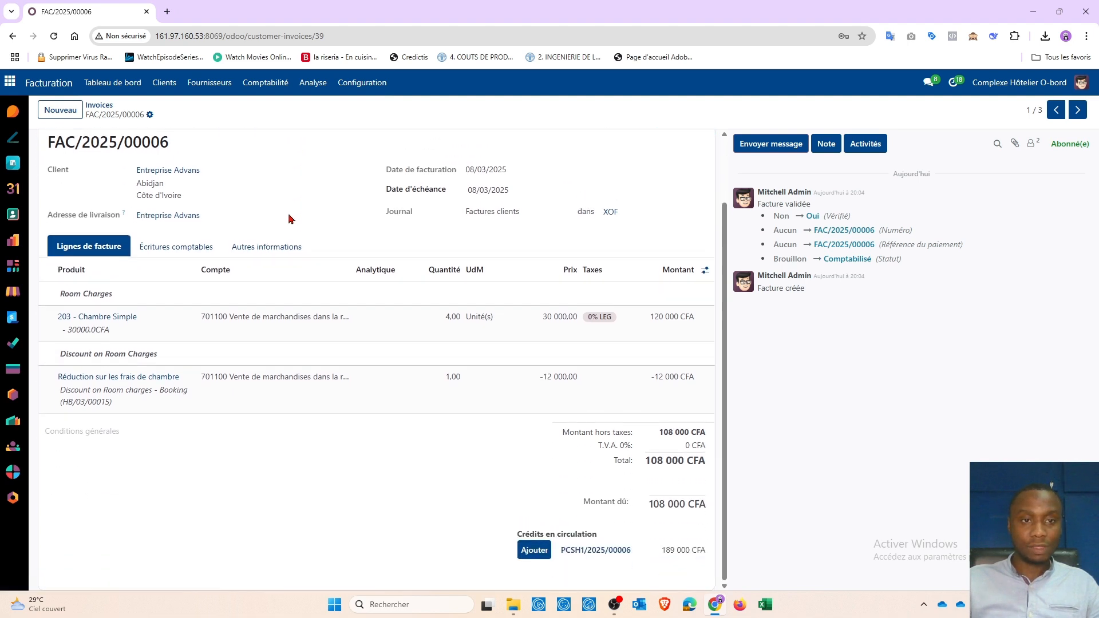
left_click(534, 551)
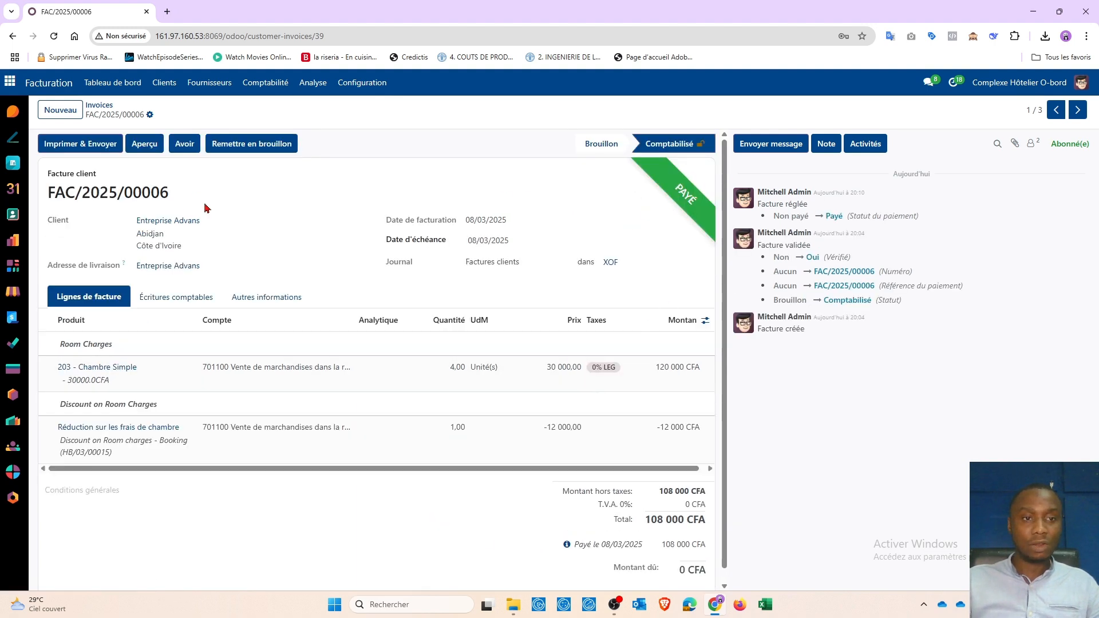
scroll(601, 429, "down", 1)
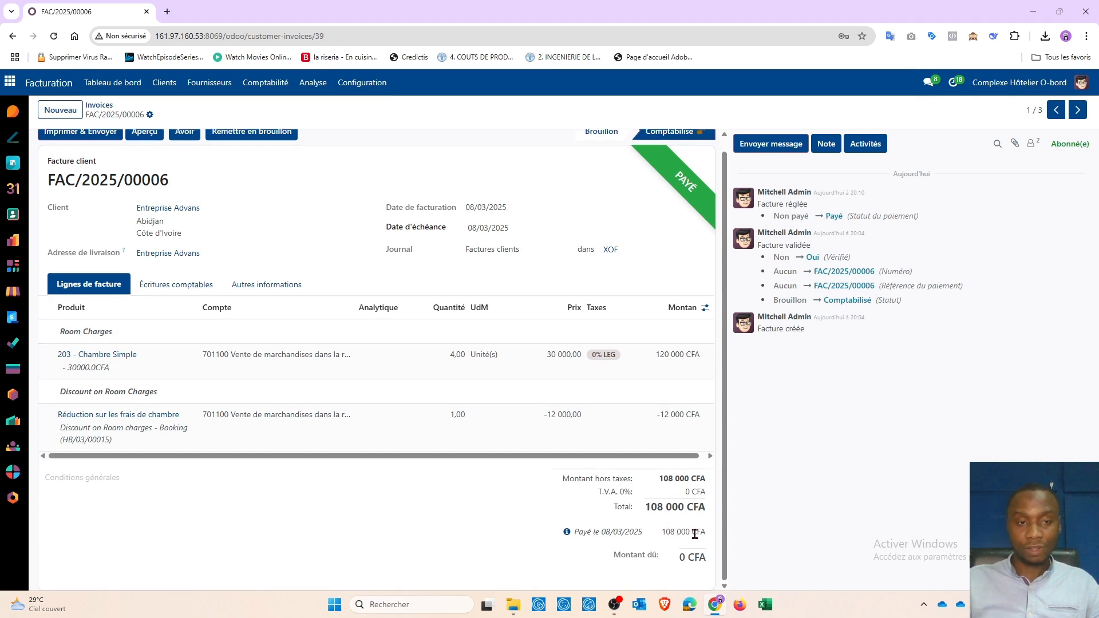
left_click_drag(663, 532, 701, 533)
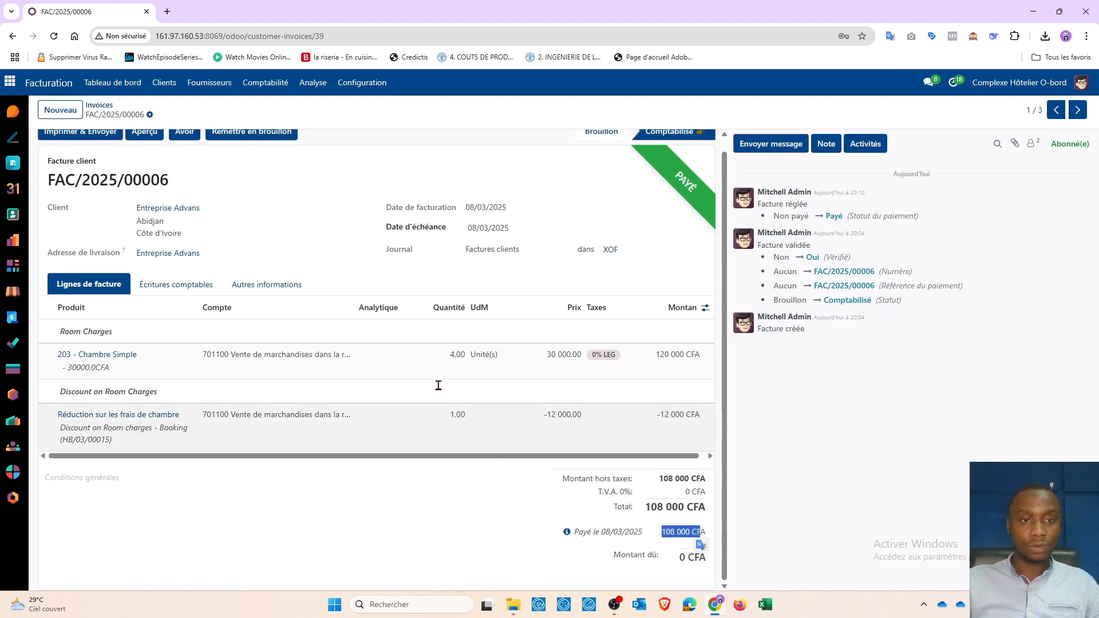
scroll(380, 273, "up", 1)
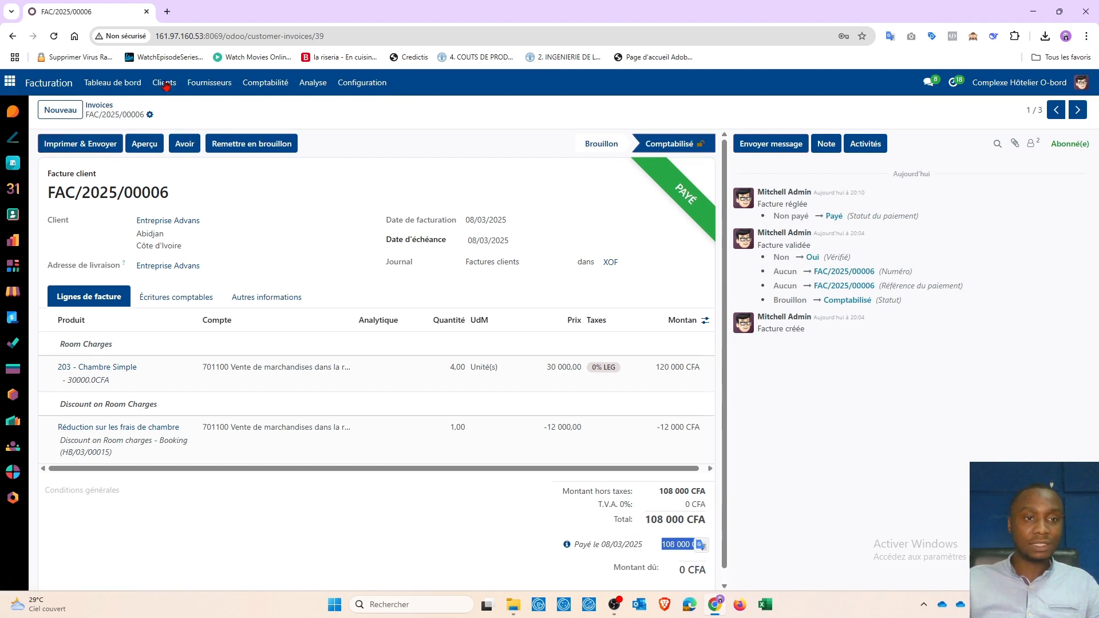
left_click(101, 106)
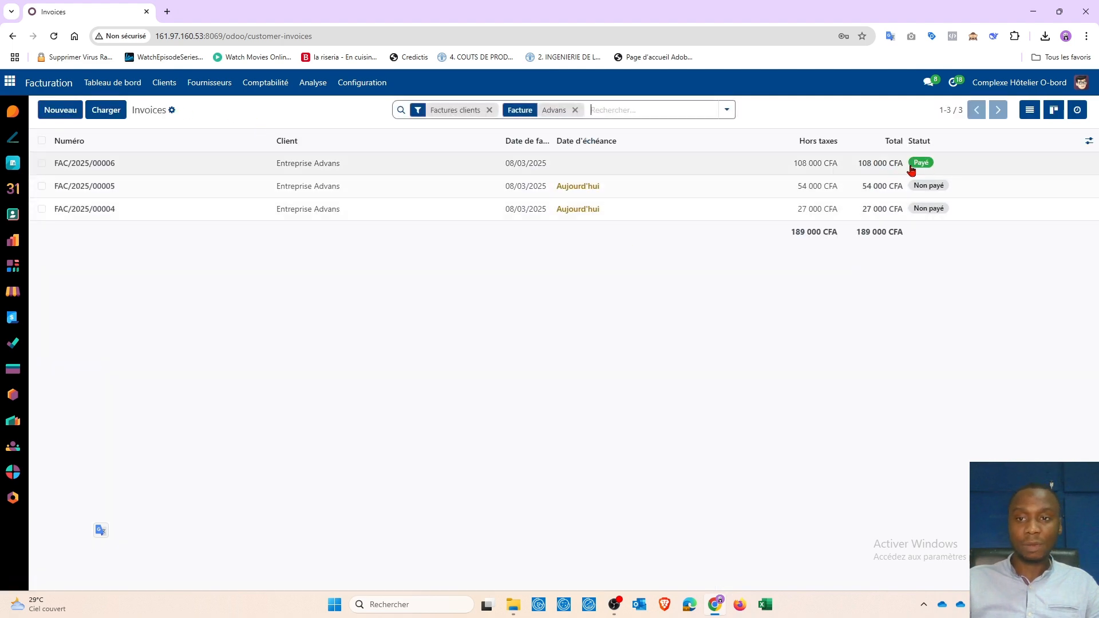
Step: Apply the PCSH1/2025/00006 credit to FAC/2025/00005's 54 000 CFA due, then return to the list
left_click(92, 189)
left_click_drag(53, 168, 309, 175)
left_click(310, 190)
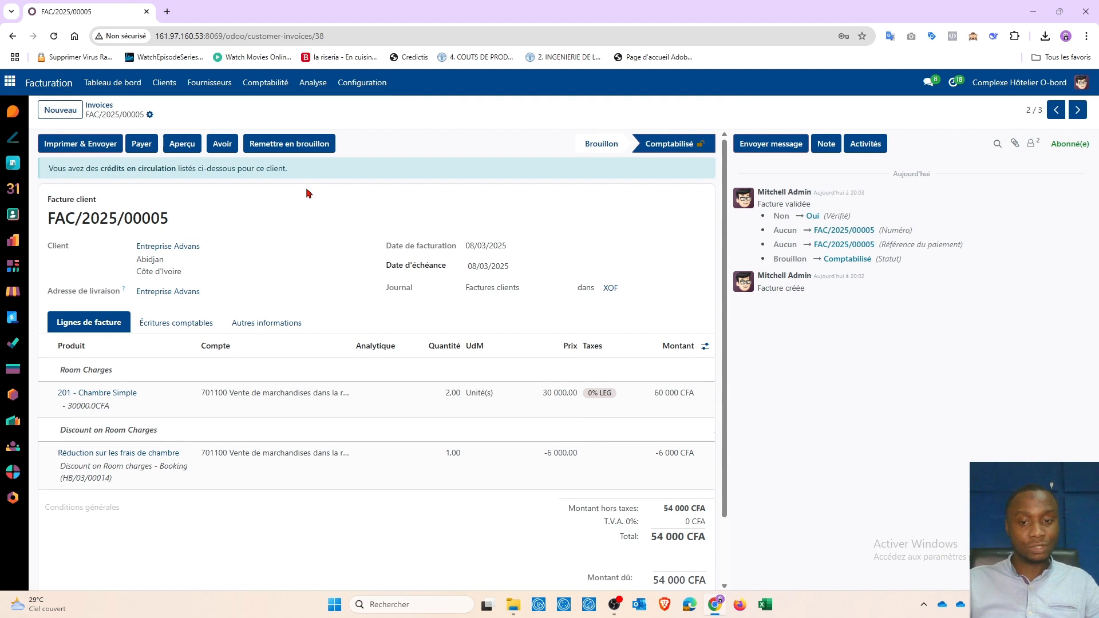
scroll(309, 193, "down", 3)
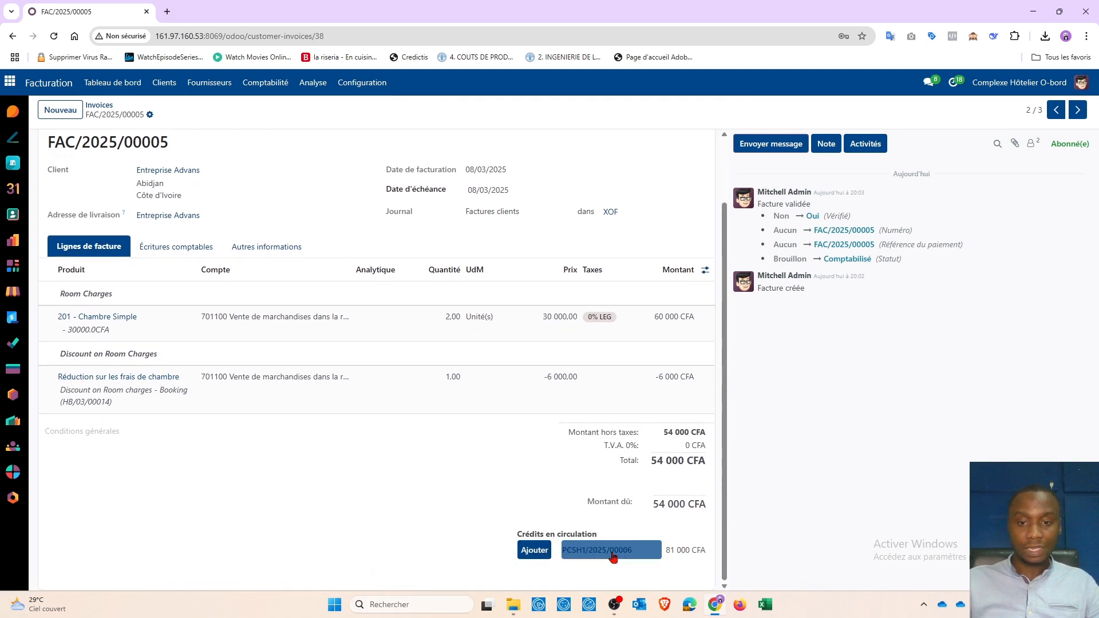
left_click_drag(654, 508, 707, 508)
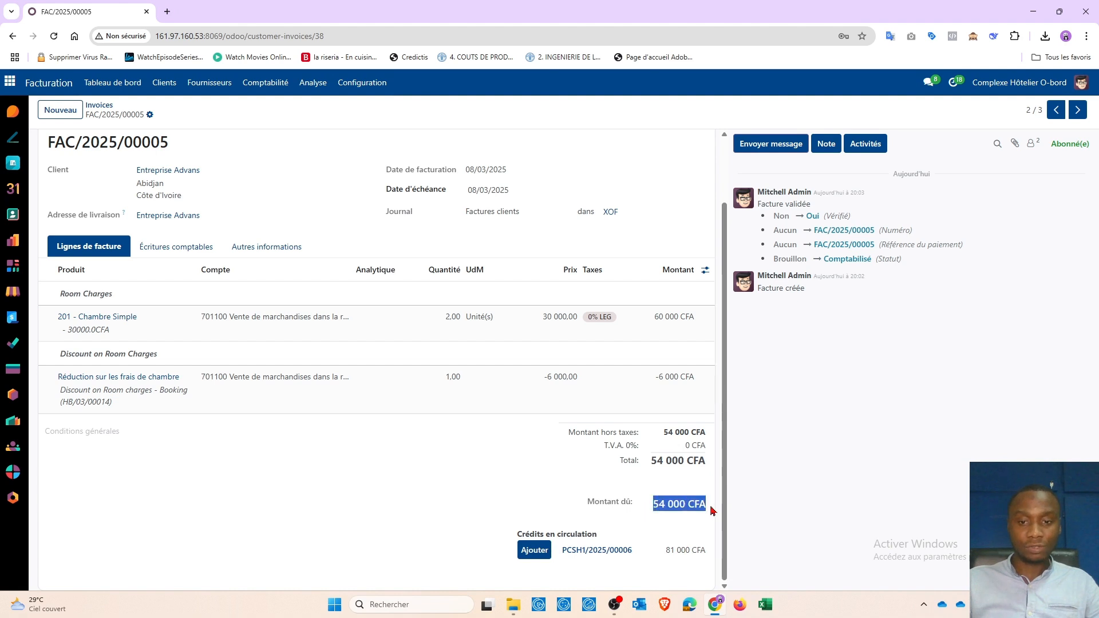
left_click(541, 555)
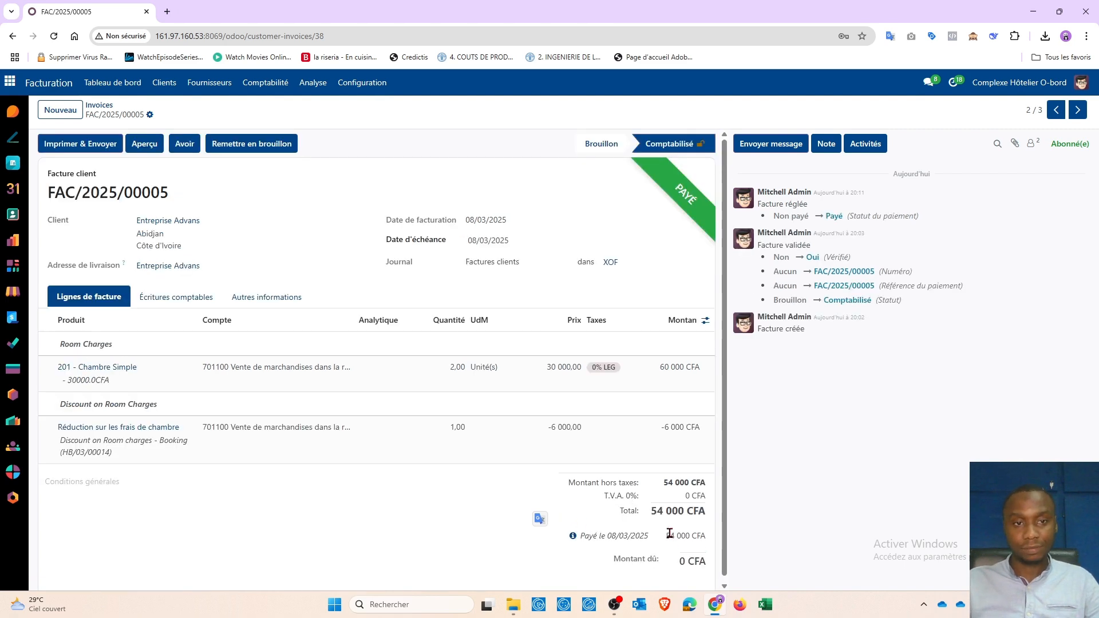
scroll(589, 513, "down", 1)
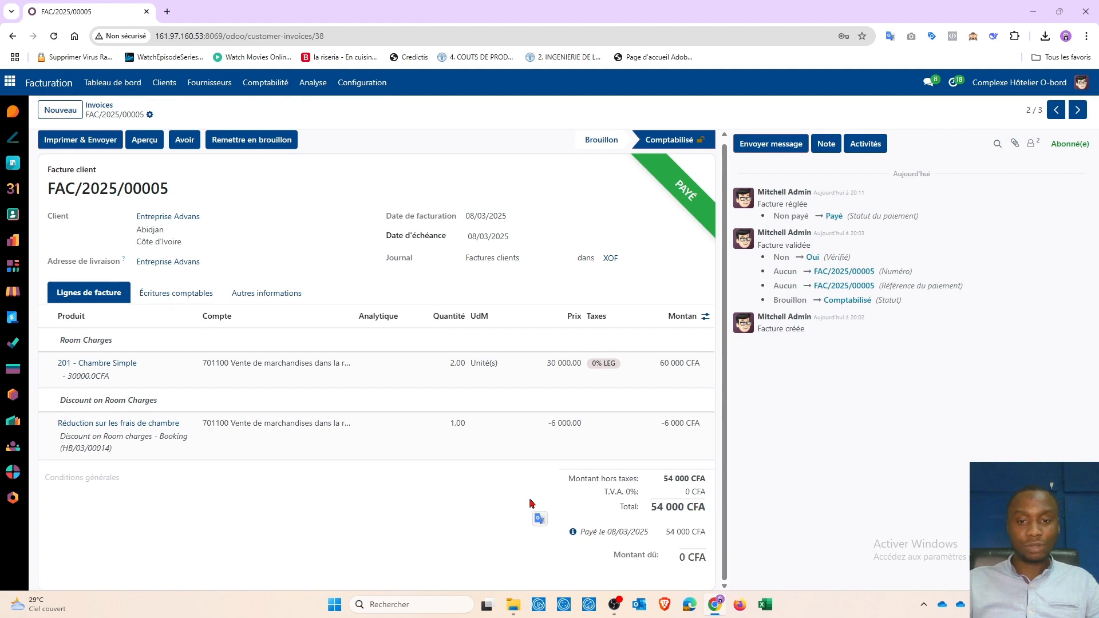
scroll(287, 271, "up", 1)
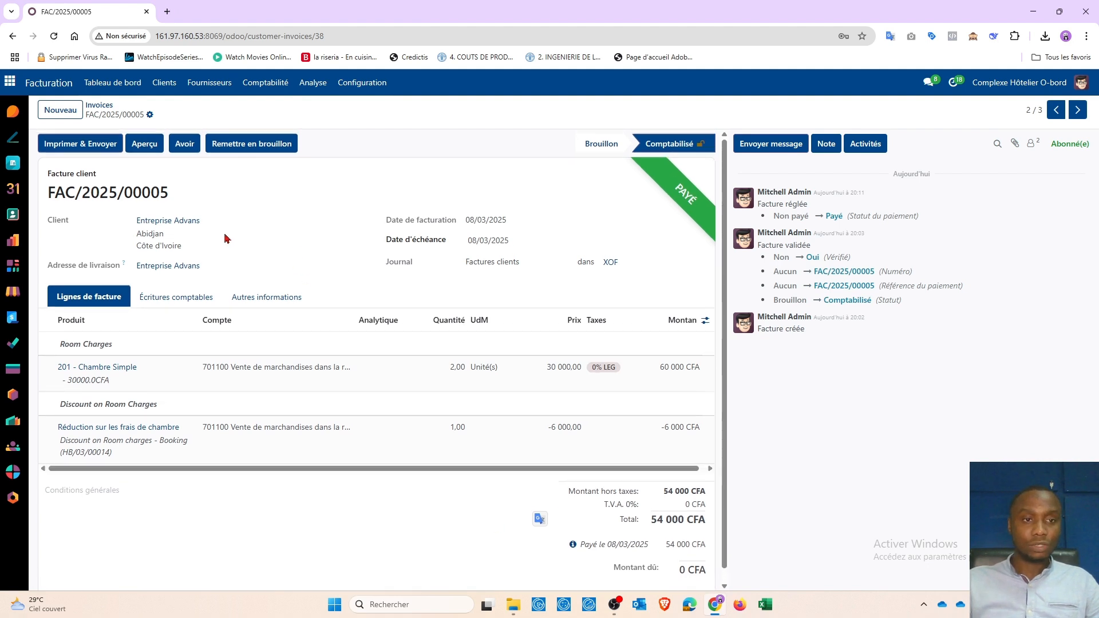
left_click(104, 109)
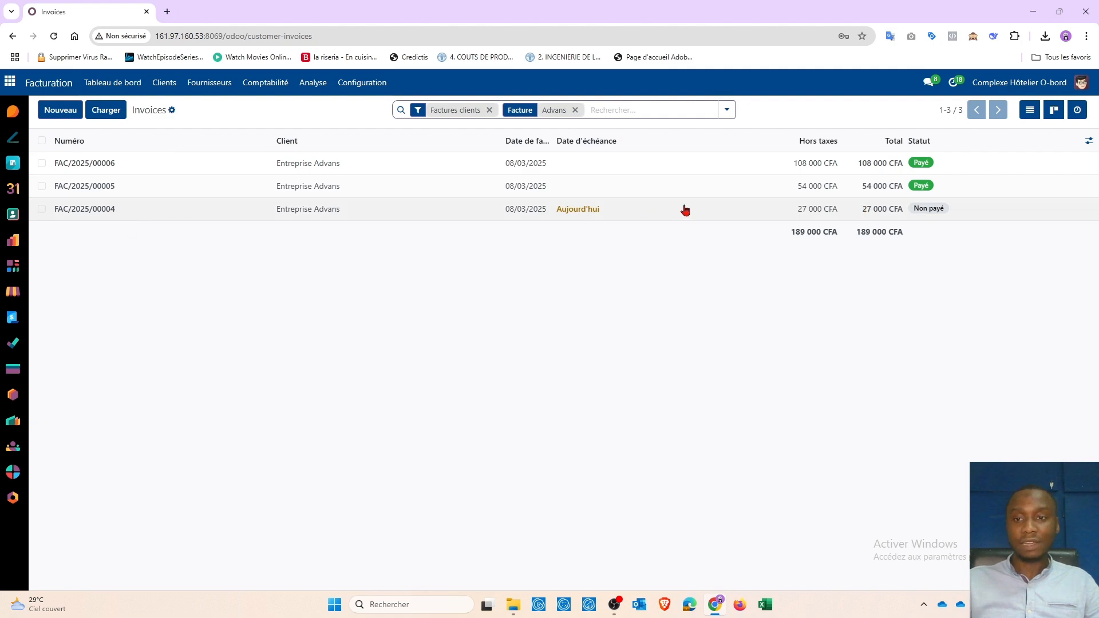
Step: Apply the remaining credit to FAC/2025/00004's 27 000 CFA due, then return to the invoice list
left_click(111, 222)
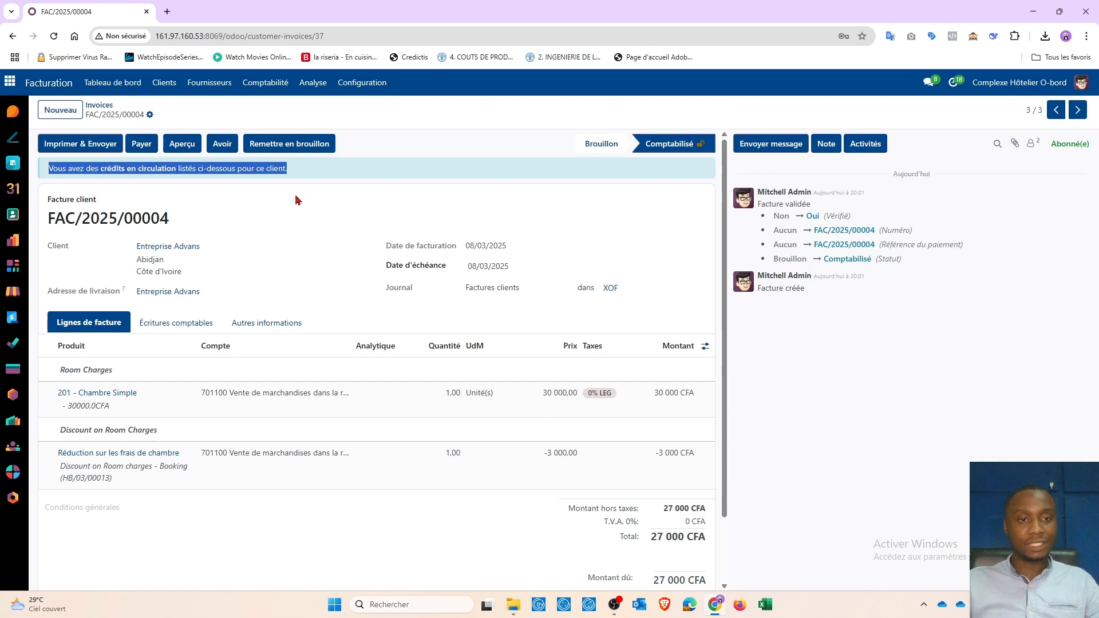
scroll(309, 225, "down", 2)
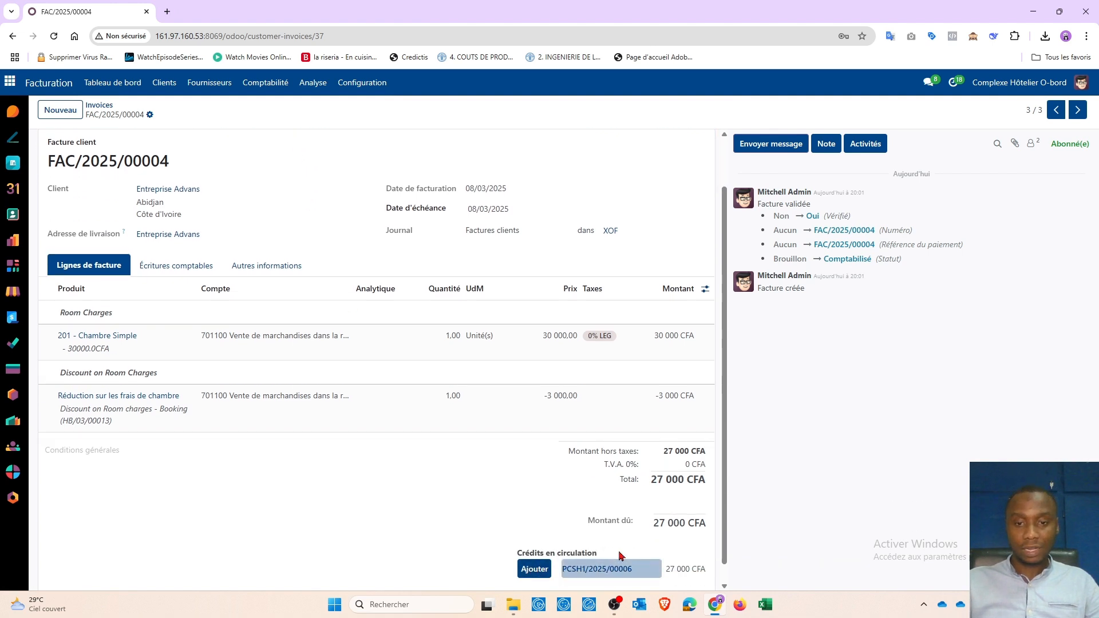
left_click_drag(655, 523, 706, 525)
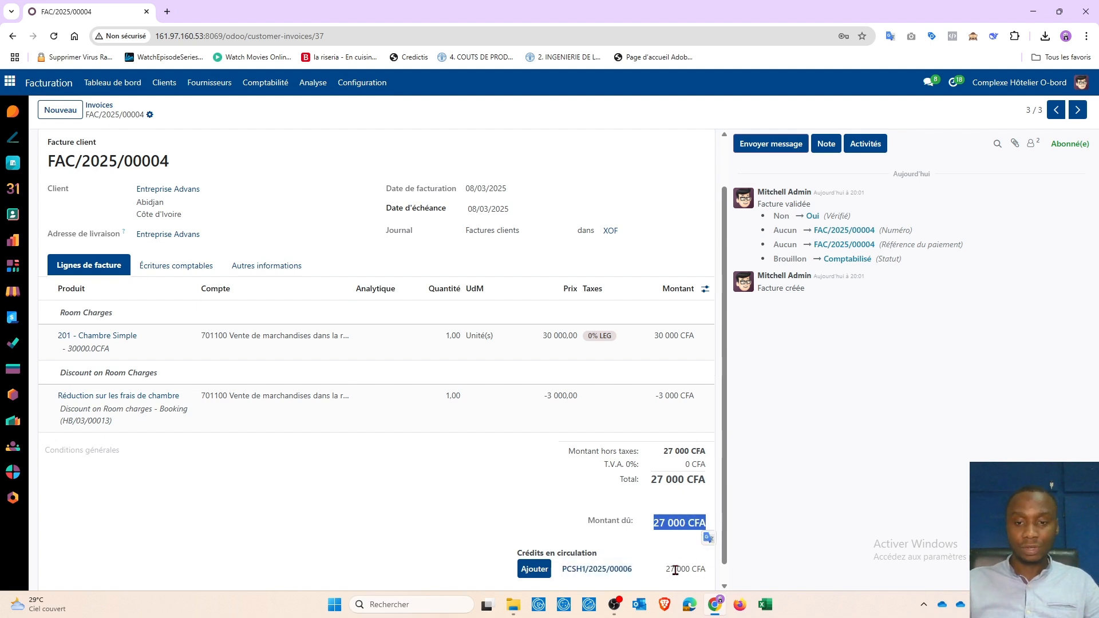
left_click(535, 570)
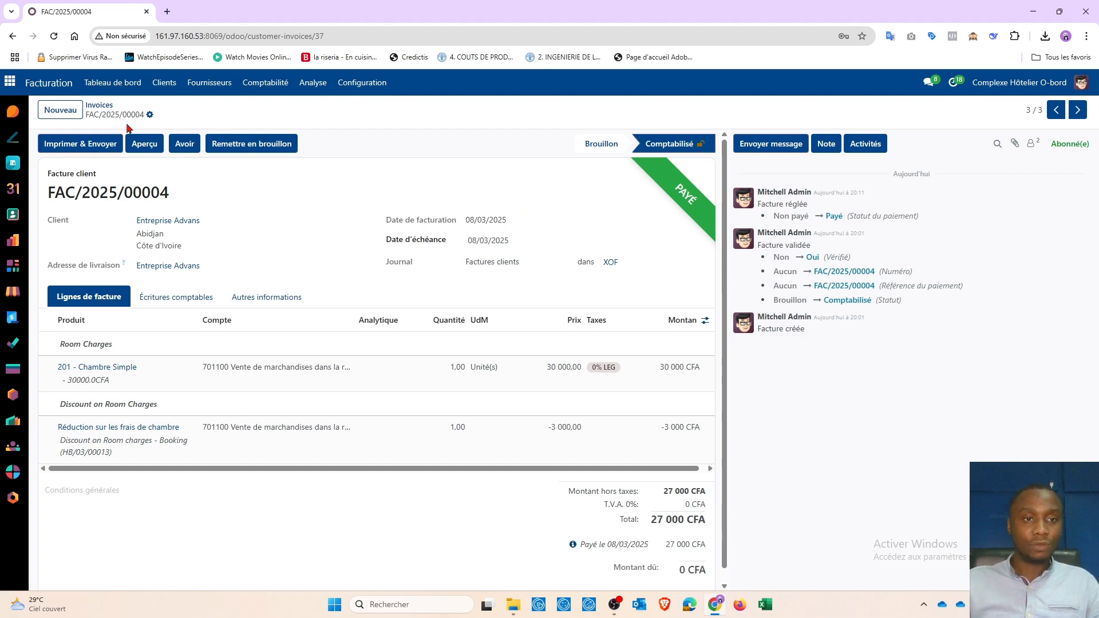
left_click(99, 105)
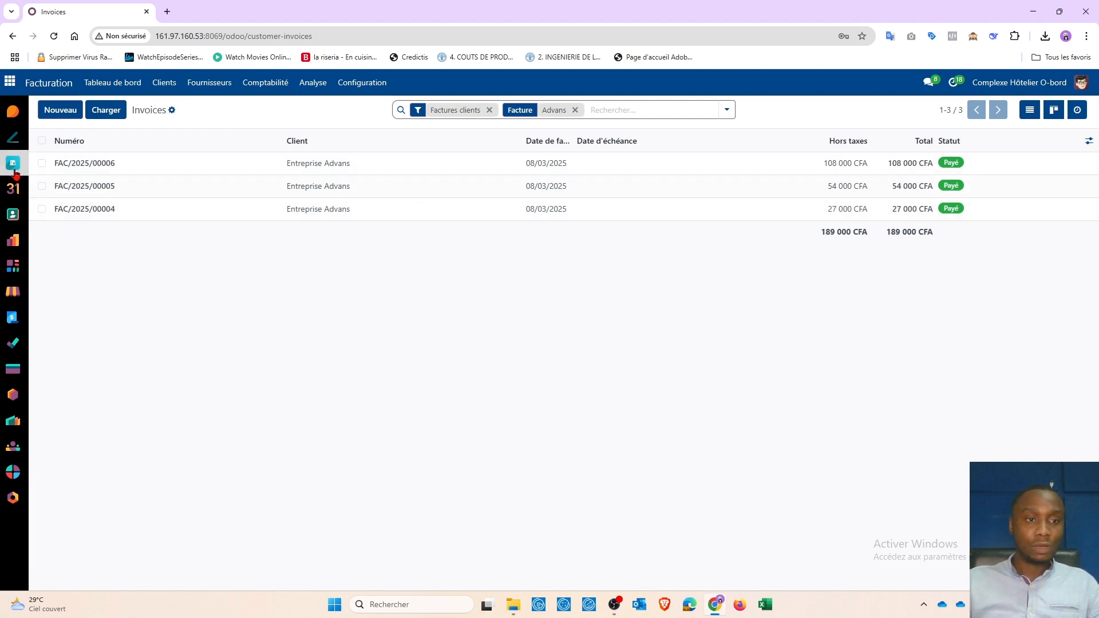
Step: In the Hôtel app, search clients for 'Adva', open Entreprise Advans, and view its customer statement
left_click(10, 84)
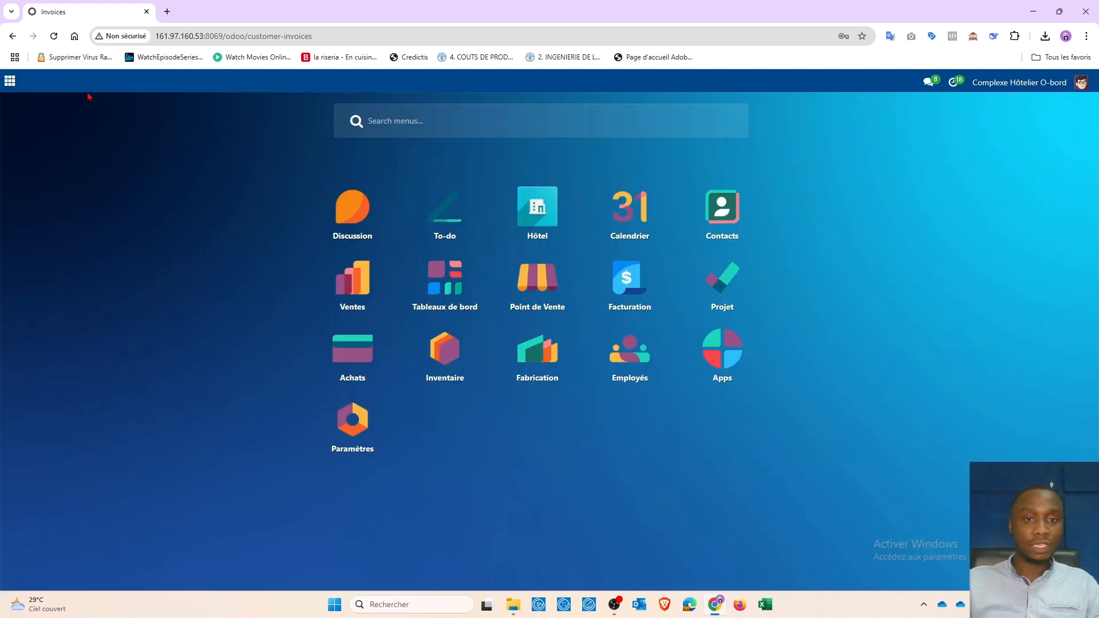
left_click(539, 208)
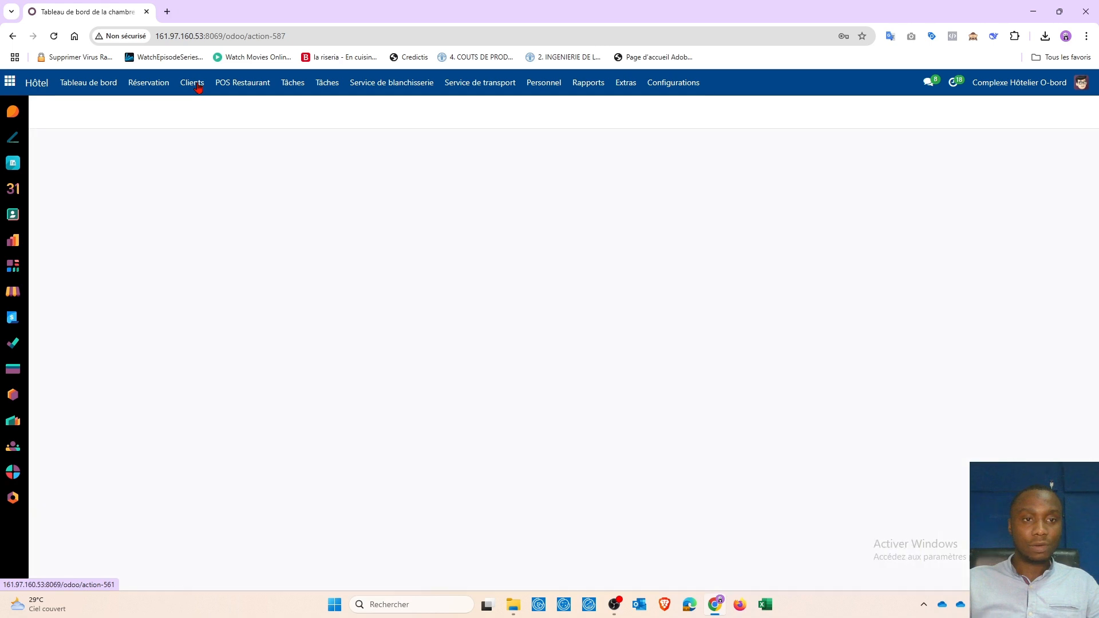
left_click(471, 113)
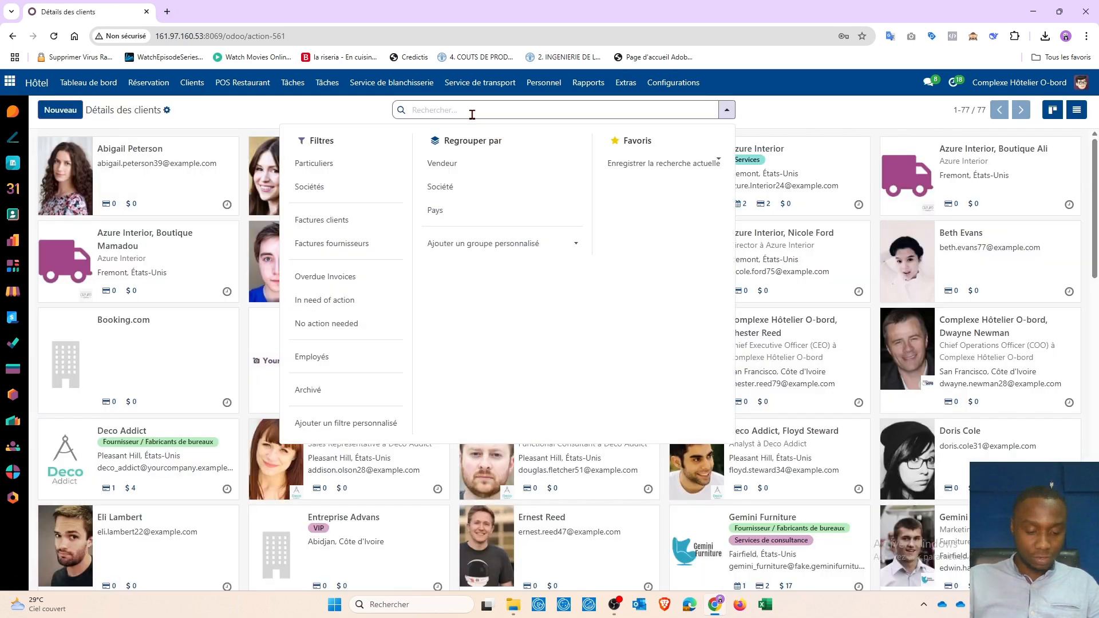
type("Advans")
key("Return")
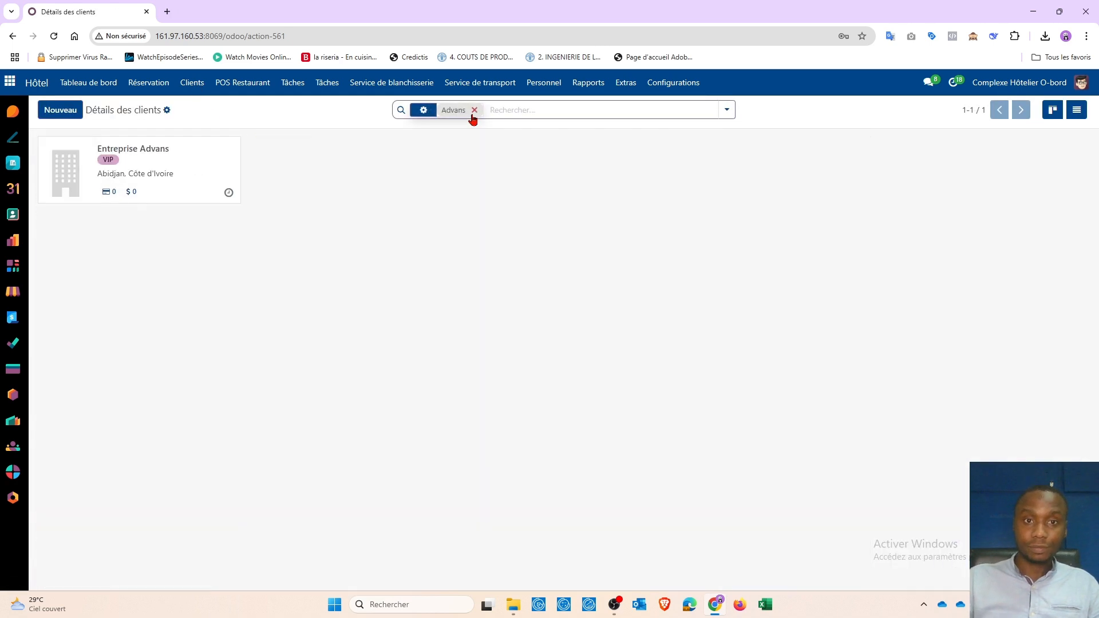
left_click(131, 155)
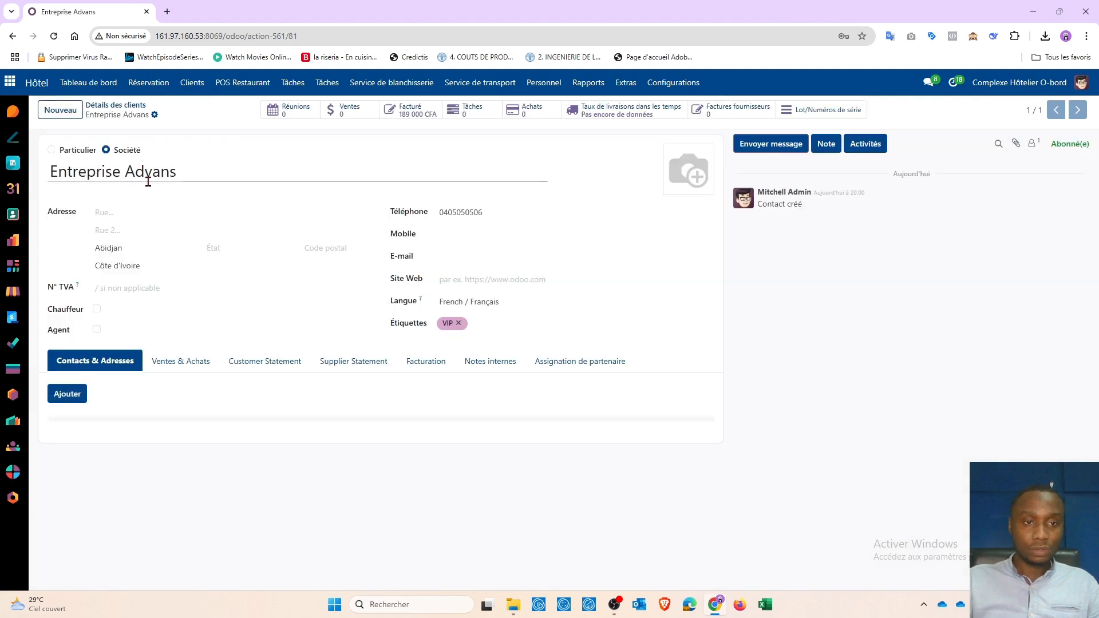
left_click(265, 366)
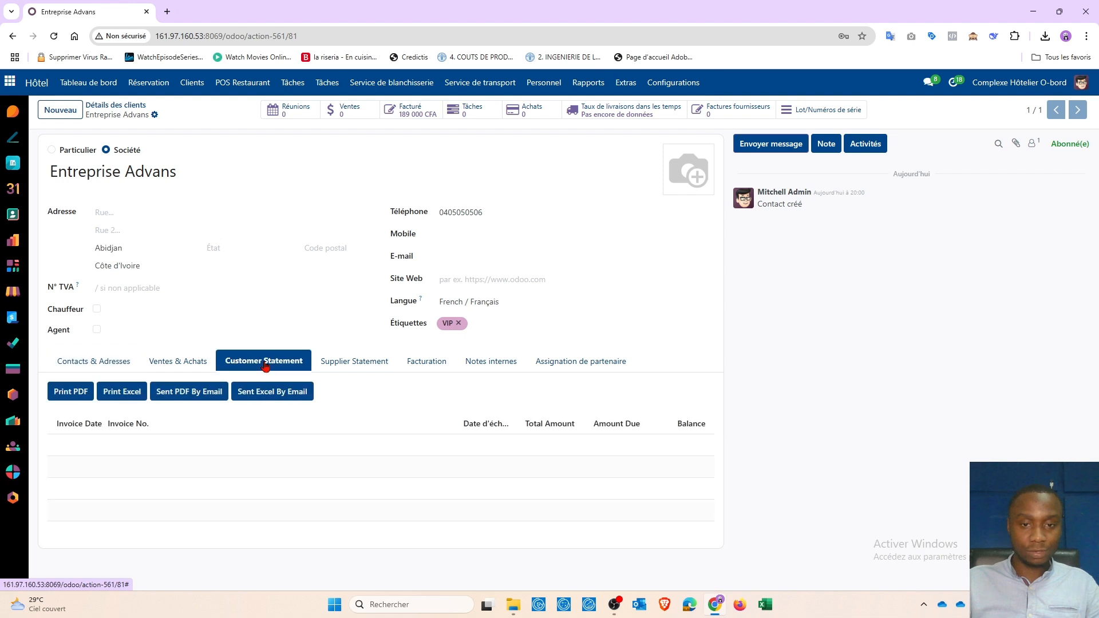